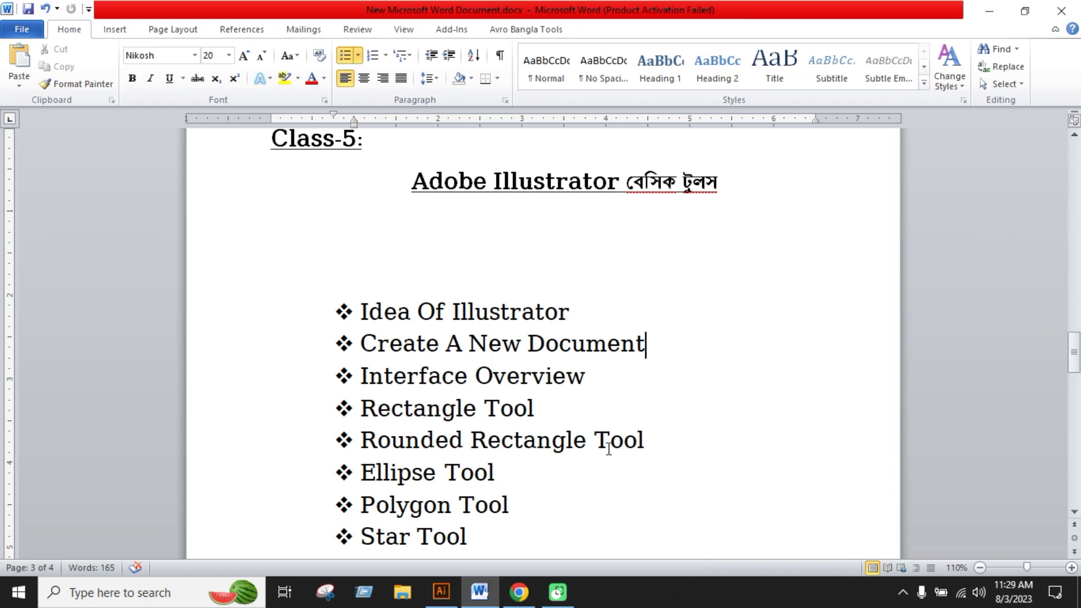
# Review the Class-5 list of Adobe Illustrator basic tool topics in the Word document.
pyautogui.scroll(-2, 606, 442)
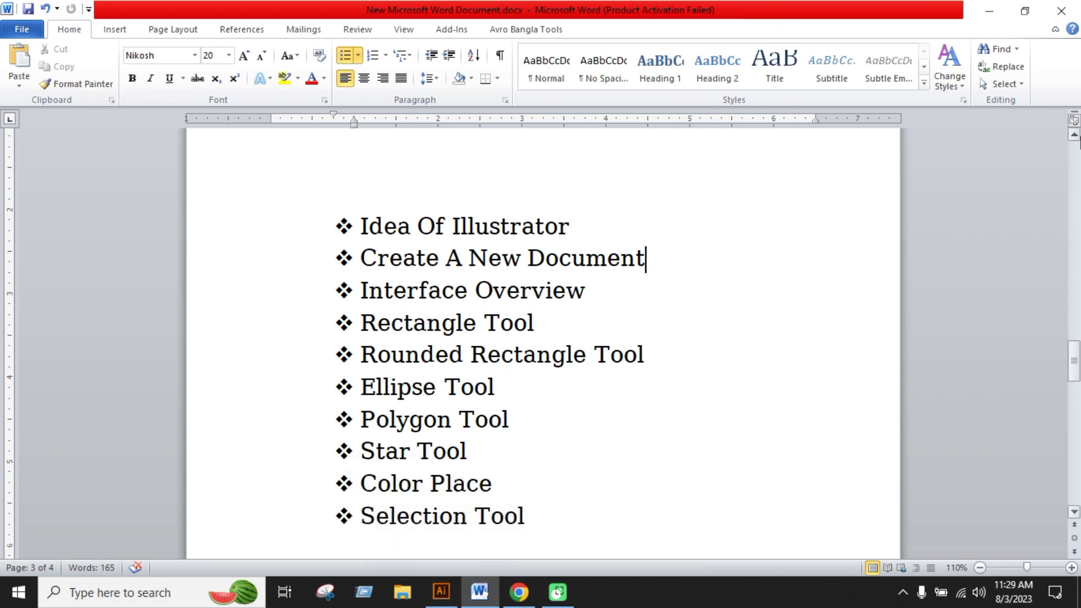
pyautogui.scroll(-1, 519, 431)
pyautogui.scroll(4, 519, 436)
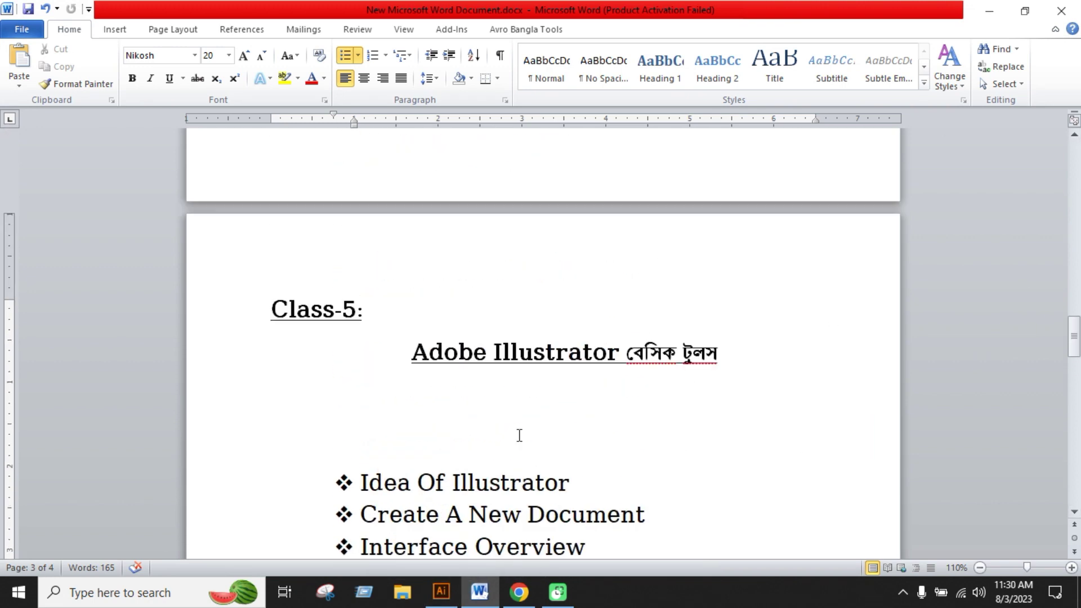
pyautogui.scroll(-5, 519, 435)
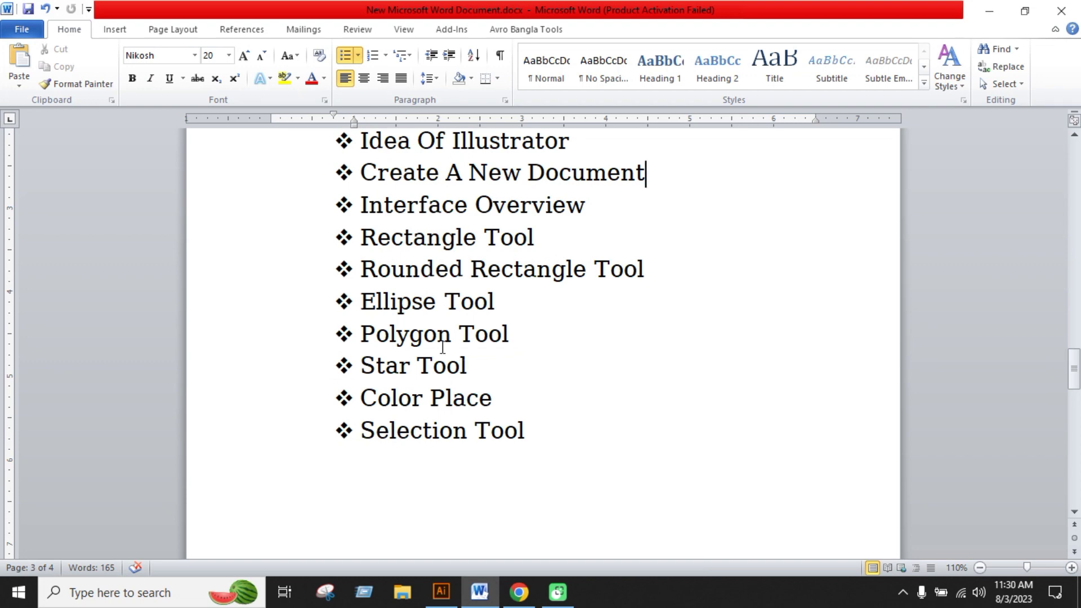
pyautogui.scroll(1, 515, 422)
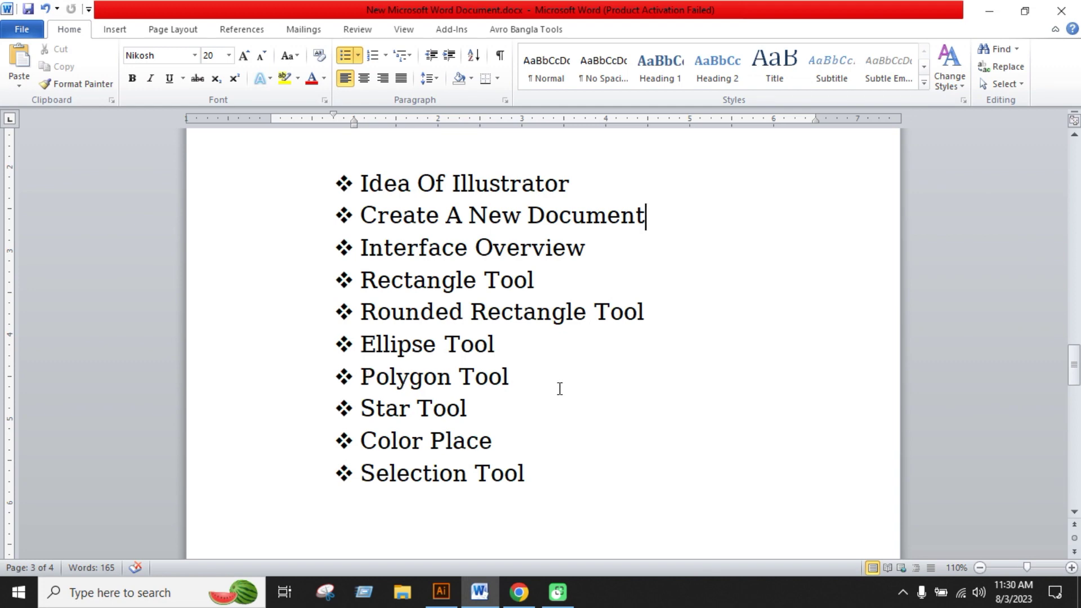
# Switch to Illustrator and set the default fill colour to green with nothing selected.
pyautogui.click(442, 592)
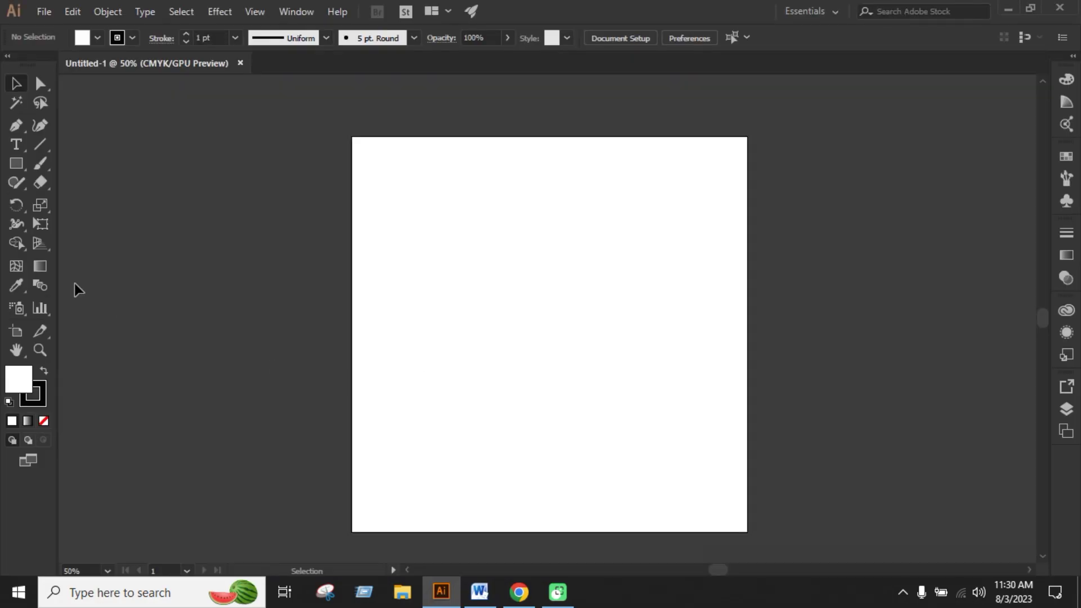
pyautogui.click(17, 164)
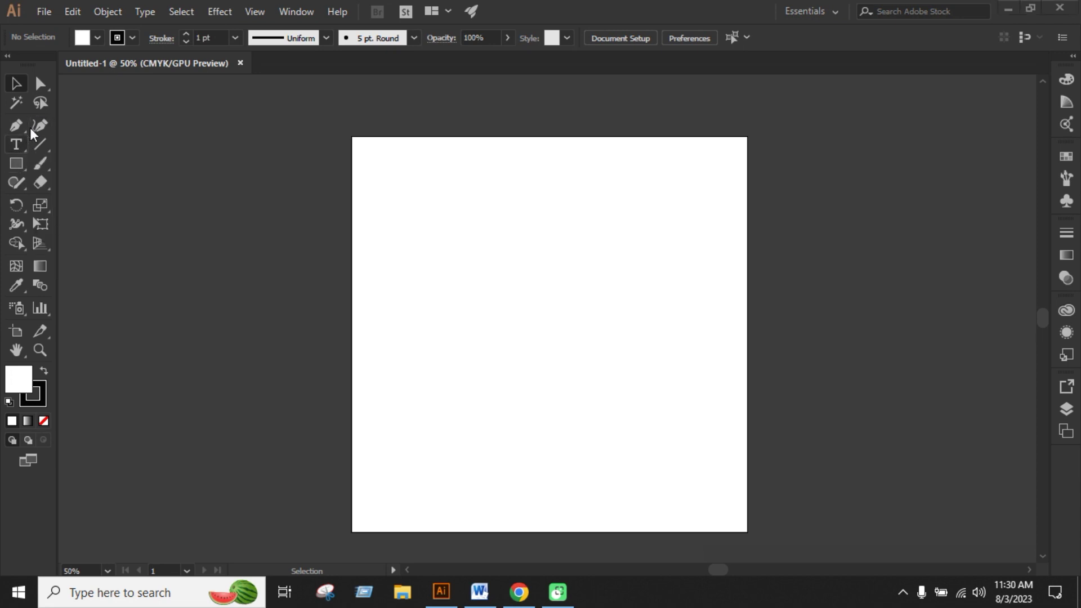
pyautogui.click(19, 84)
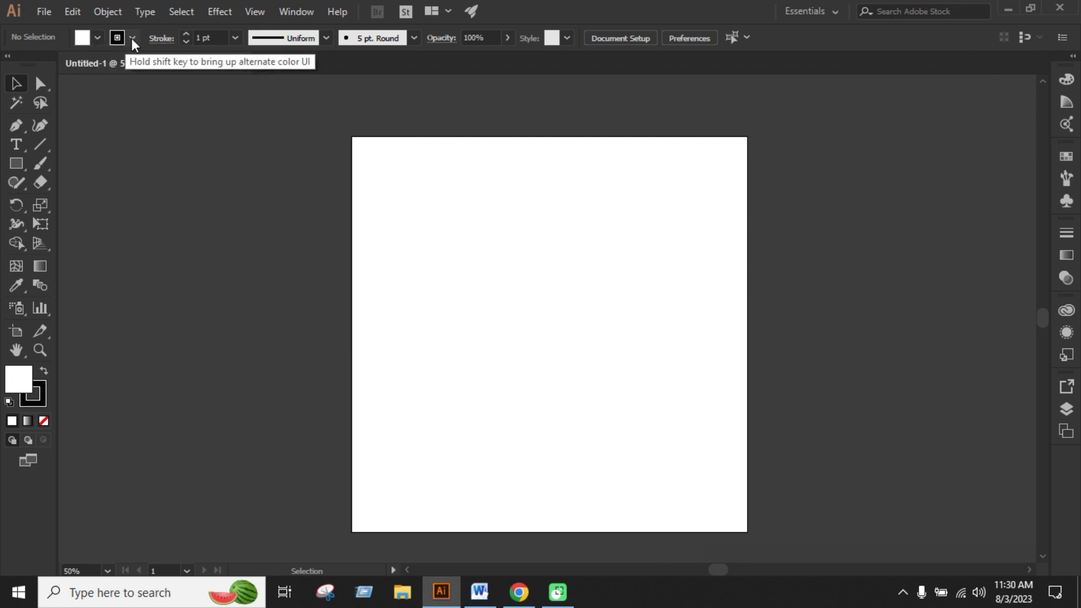
pyautogui.click(96, 38)
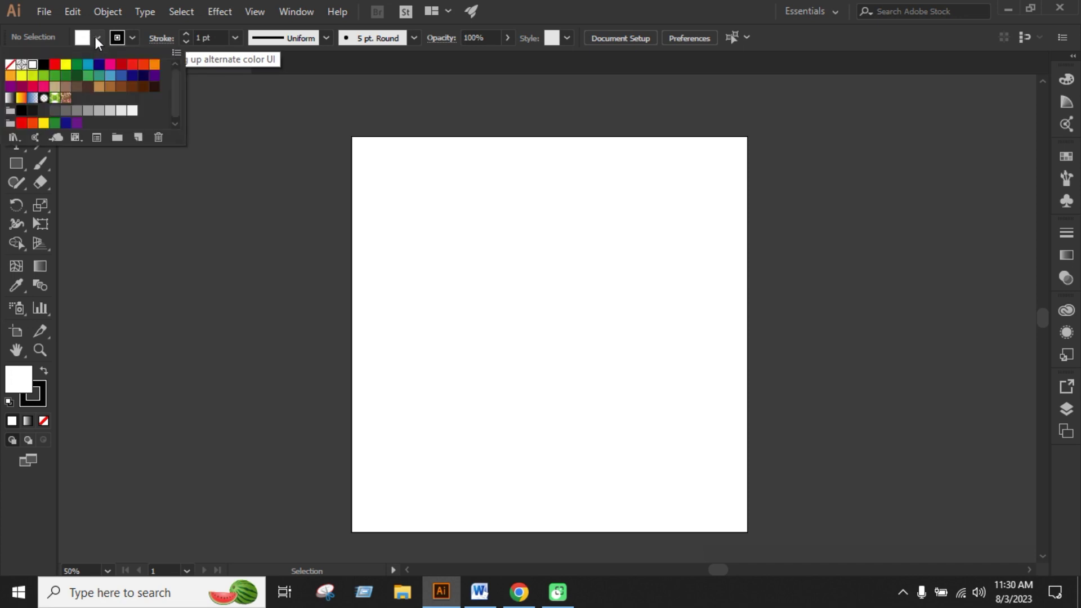
pyautogui.click(77, 65)
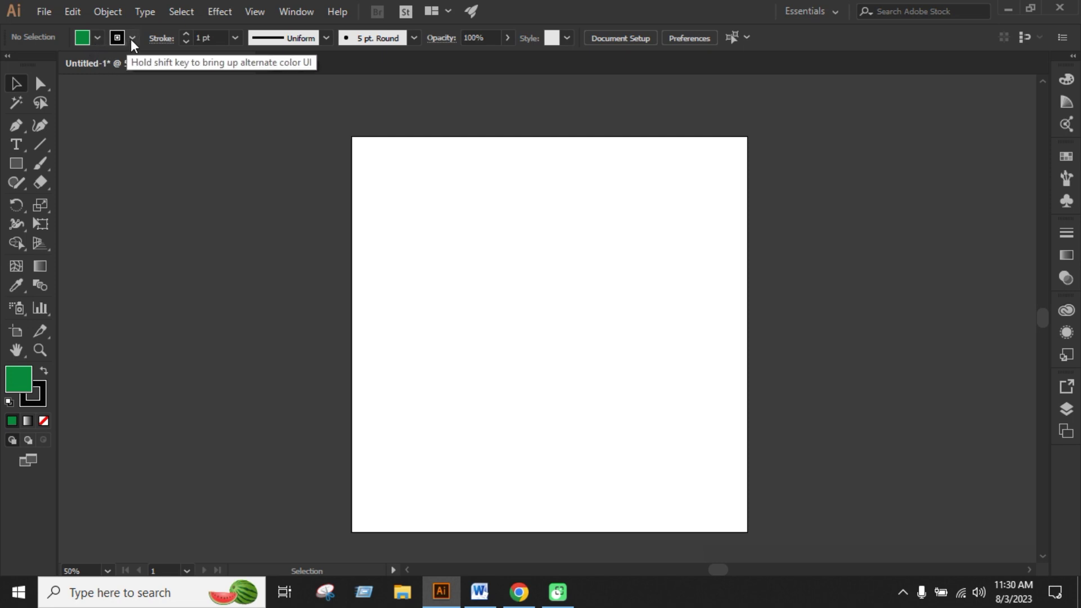
# Draw a large, nearly square green rectangle around the middle of the artboard.
pyautogui.rightClick(15, 163)
pyautogui.click(72, 165)
pyautogui.moveTo(458, 212)
pyautogui.mouseDown()
pyautogui.moveTo(543, 350)
pyautogui.moveTo(647, 422)
pyautogui.moveTo(656, 416)
pyautogui.mouseUp()
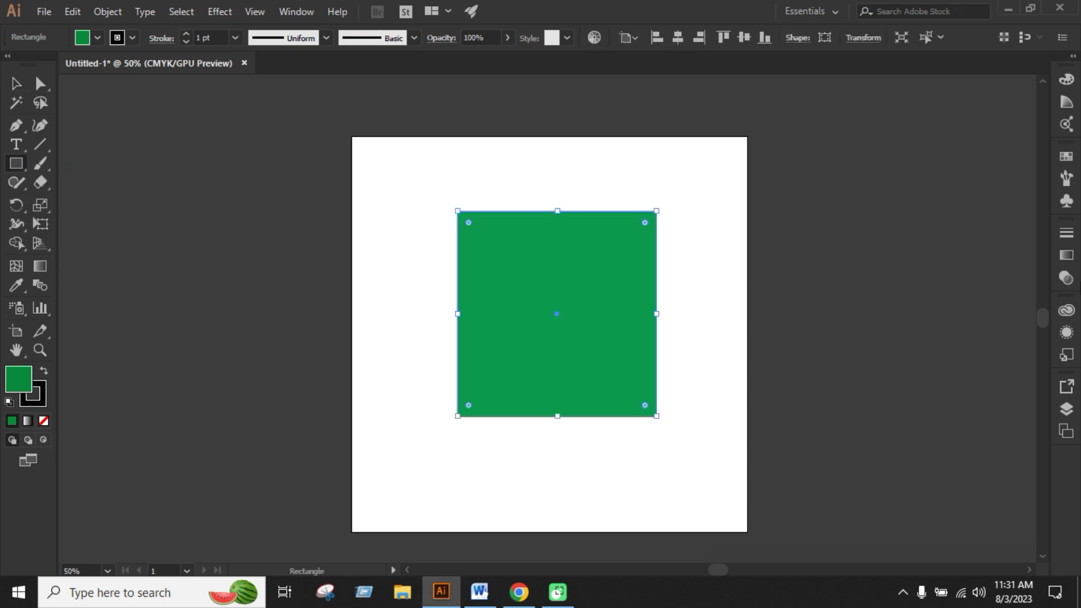
# Set the green rectangle's black stroke weight to 11 pt and deselect the shape.
pyautogui.click(186, 33)
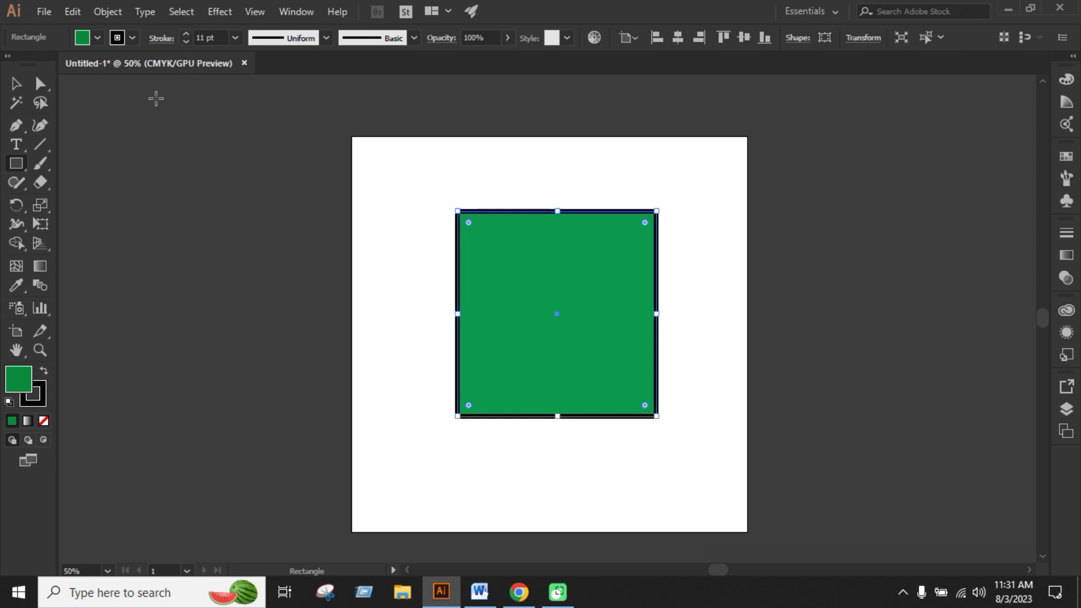
pyautogui.click(15, 84)
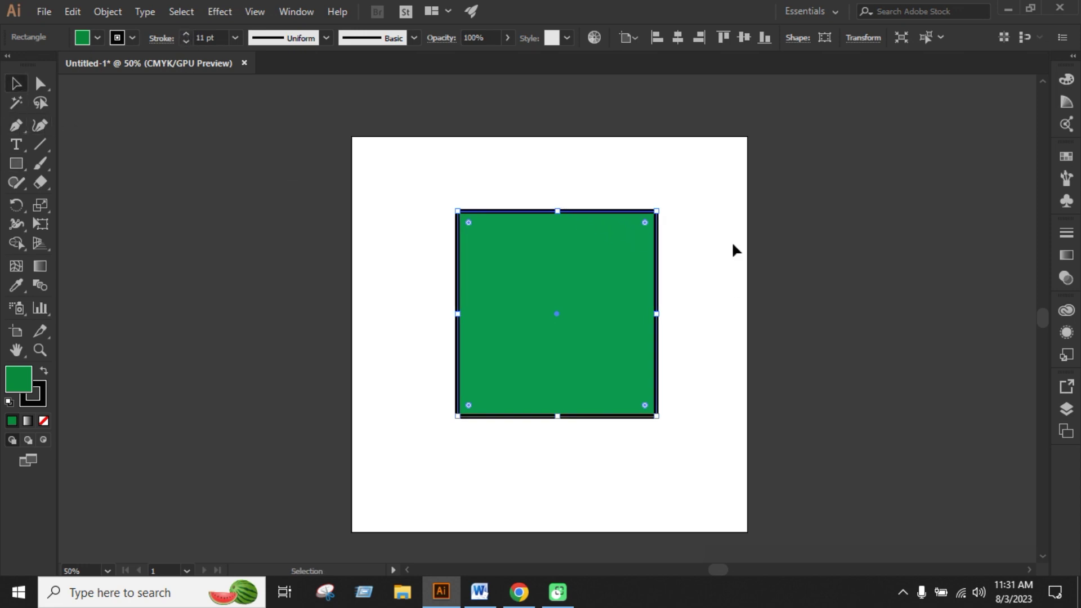
pyautogui.click(724, 362)
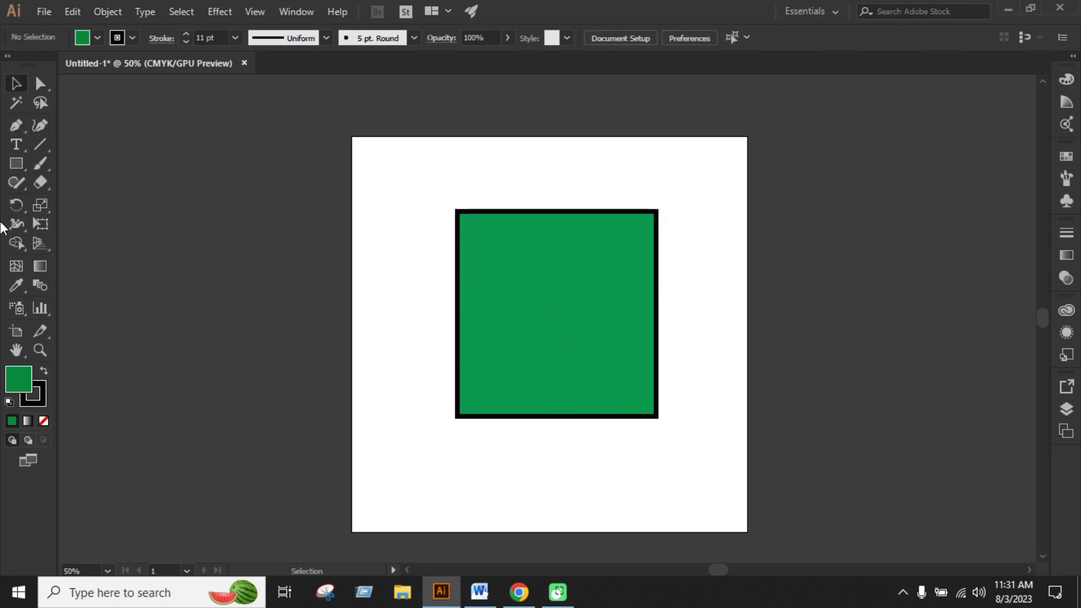
# Draw a second, smaller rectangle beside the first one, straddling the artboard's right edge.
pyautogui.scroll(-2, 488, 271)
pyautogui.click(15, 163)
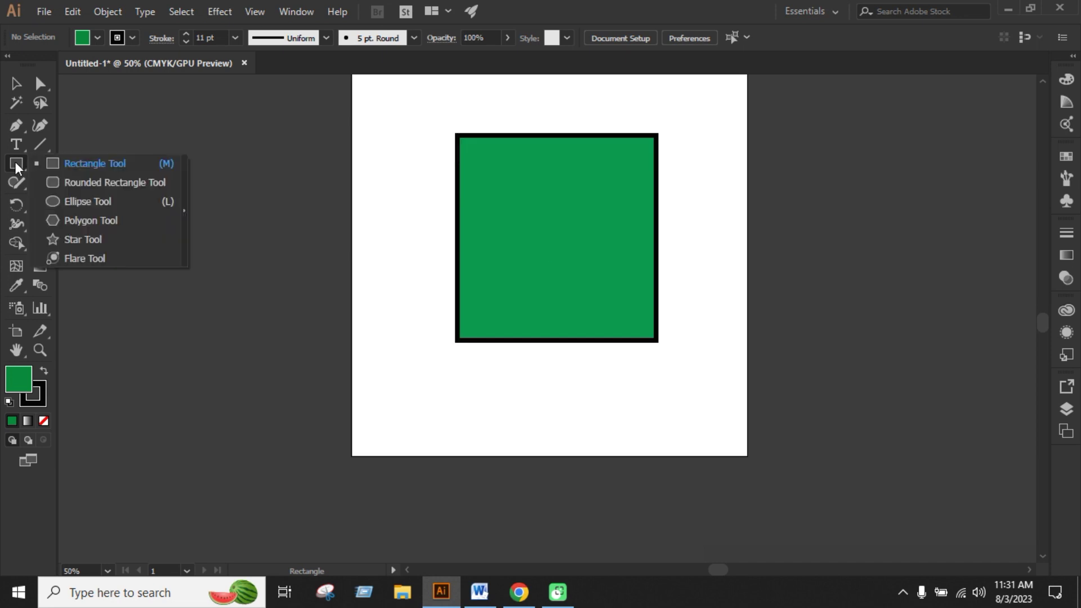
pyautogui.click(90, 167)
pyautogui.scroll(-5, 700, 316)
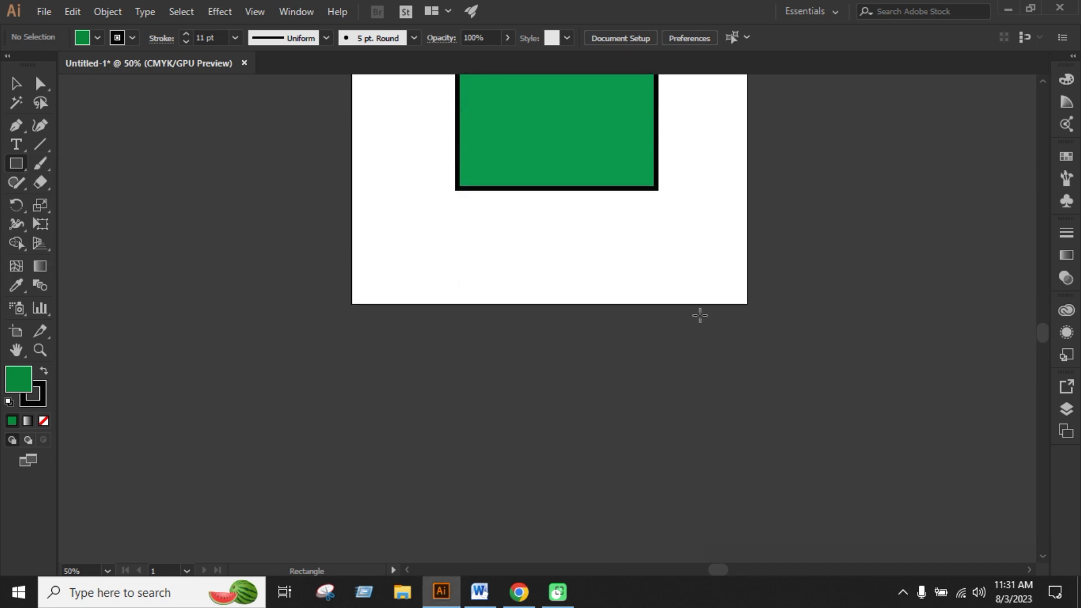
pyautogui.scroll(6, 702, 319)
pyautogui.scroll(3, 702, 319)
pyautogui.moveTo(716, 249); pyautogui.dragTo(858, 400)
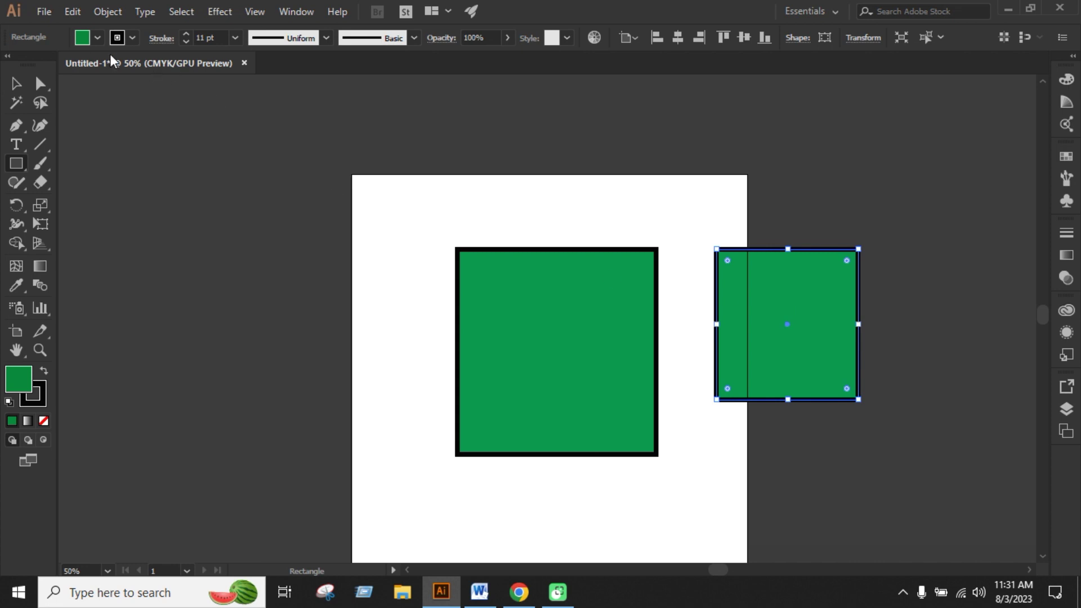
# Try a yellow fill and a brown fill on the second rectangle.
pyautogui.click(98, 38)
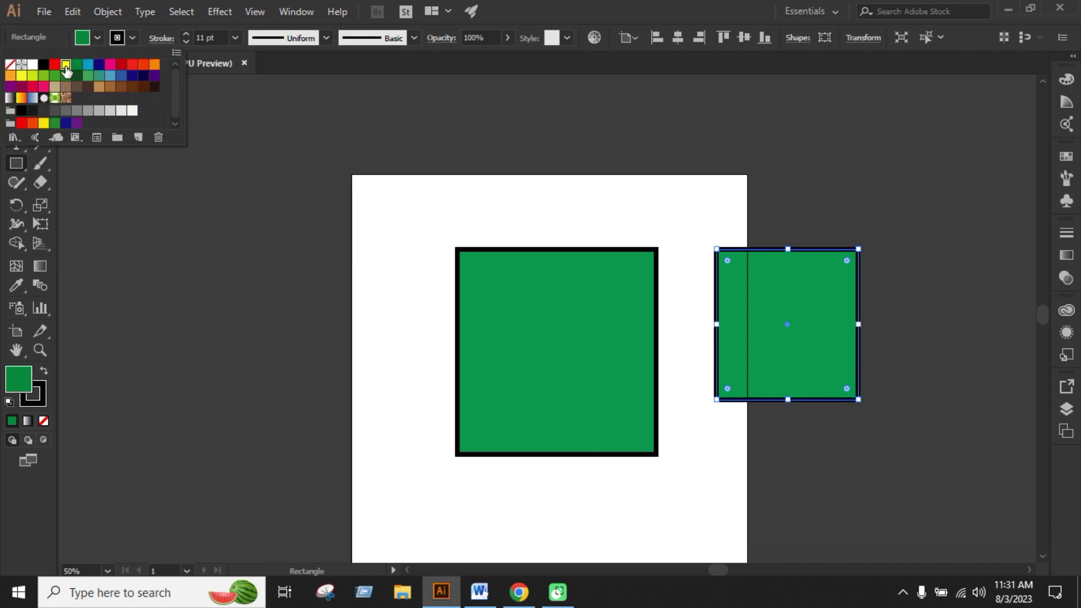
pyautogui.click(66, 65)
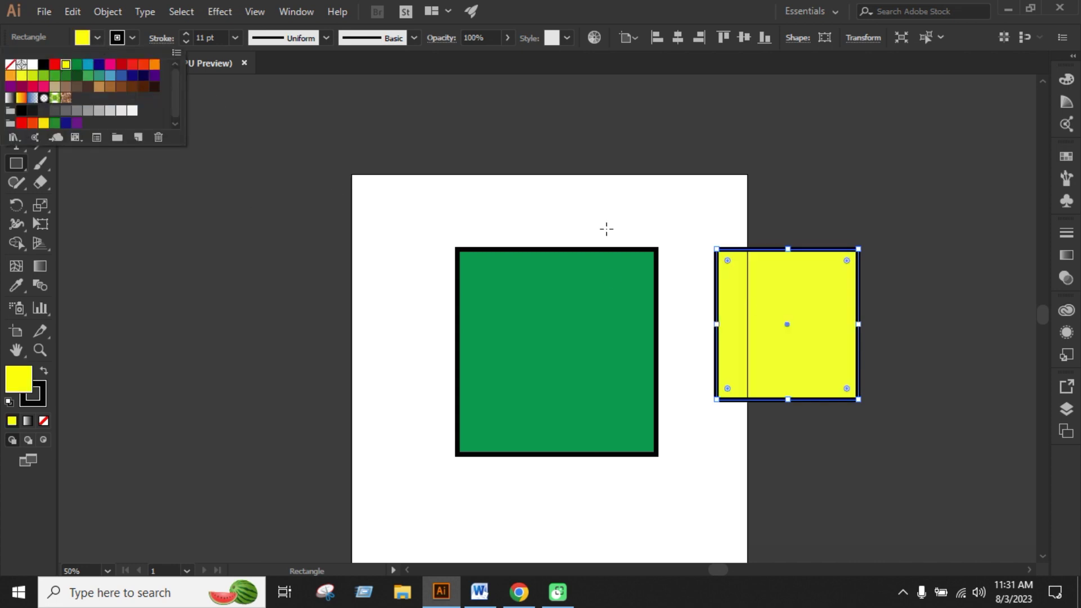
pyautogui.click(121, 87)
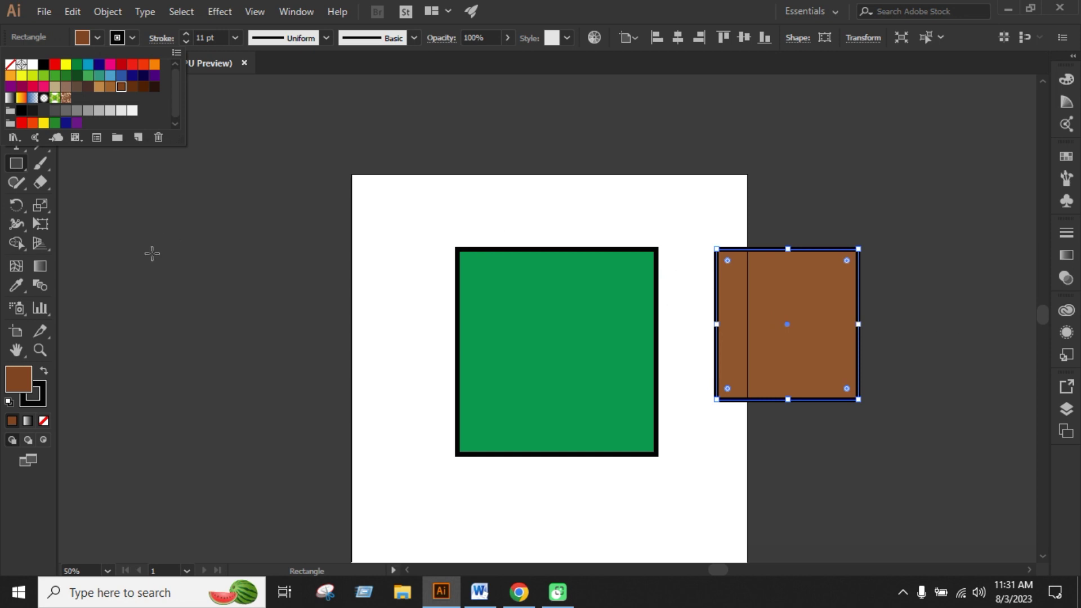
pyautogui.click(17, 165)
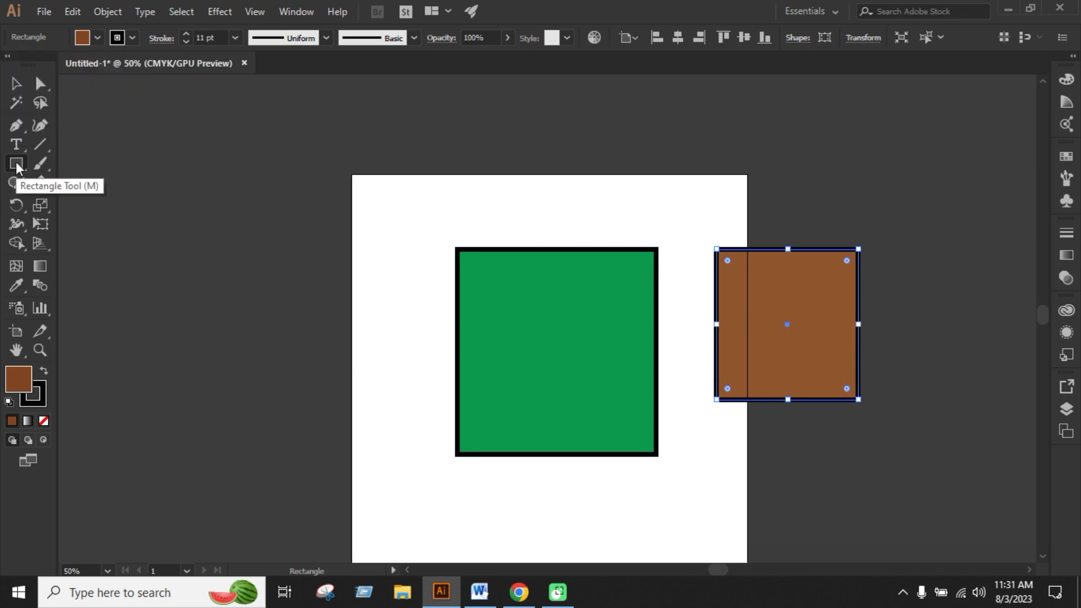
# Clear the second rectangle's fill, and fill it with red.
pyautogui.click(98, 38)
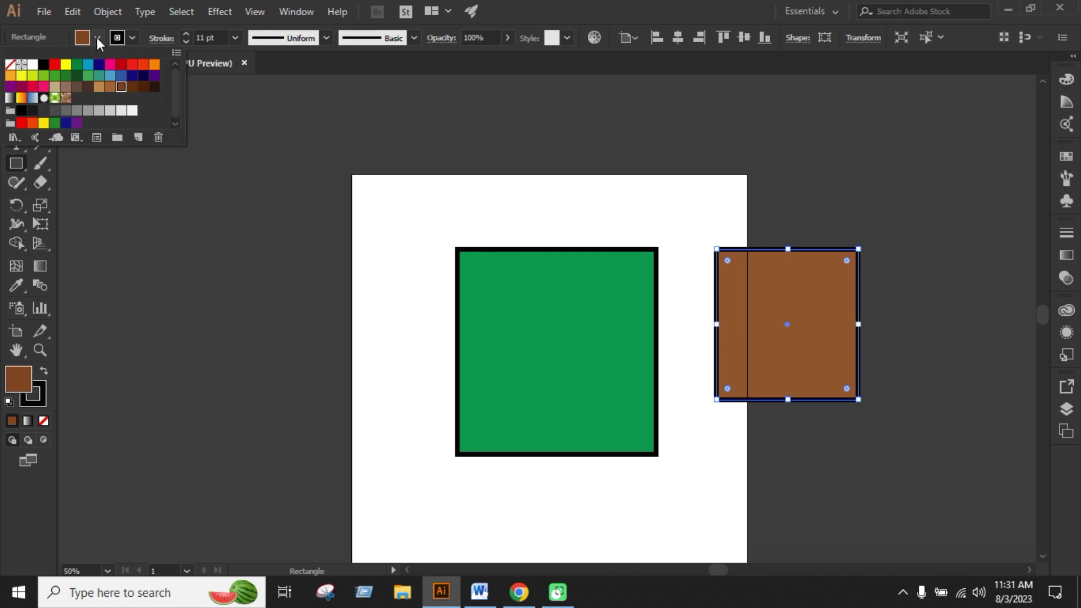
pyautogui.click(12, 65)
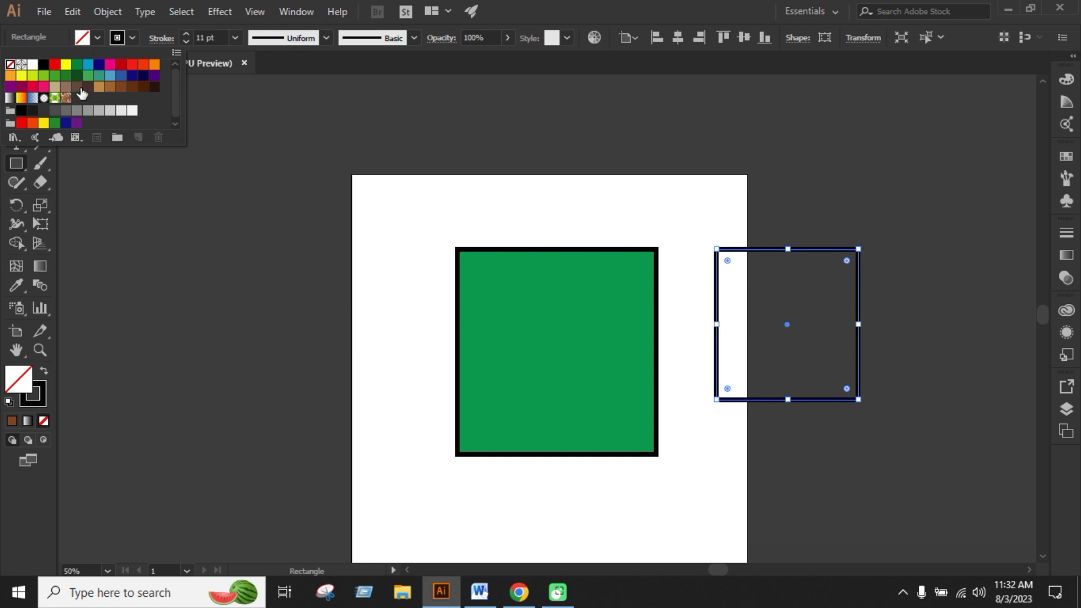
pyautogui.click(55, 64)
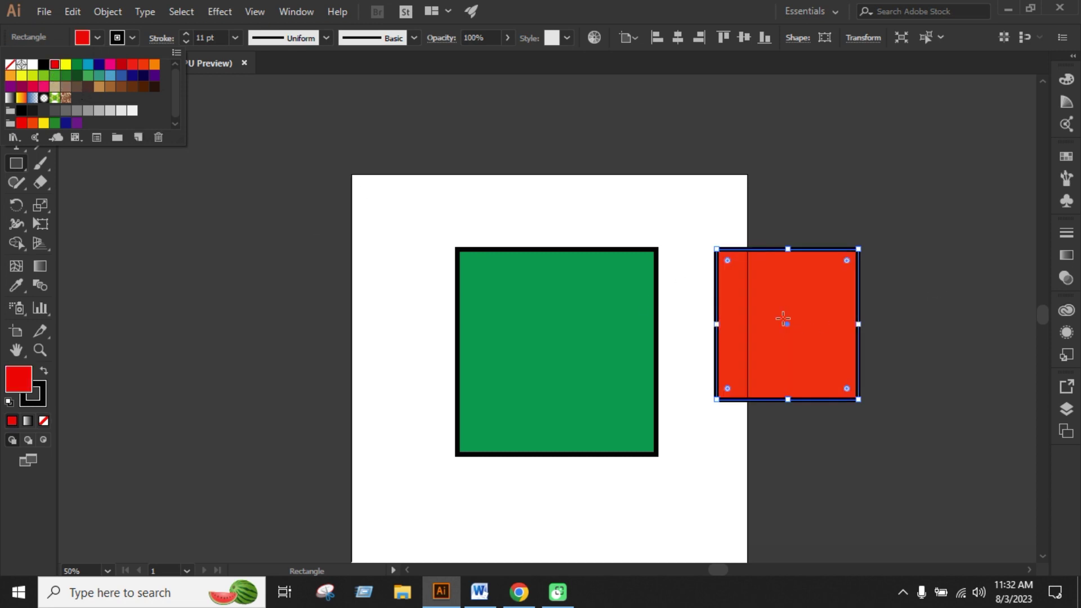
# Remove the red rectangle's black stroke and give it a yellow stroke of 10 pt.
pyautogui.click(132, 38)
pyautogui.click(132, 38)
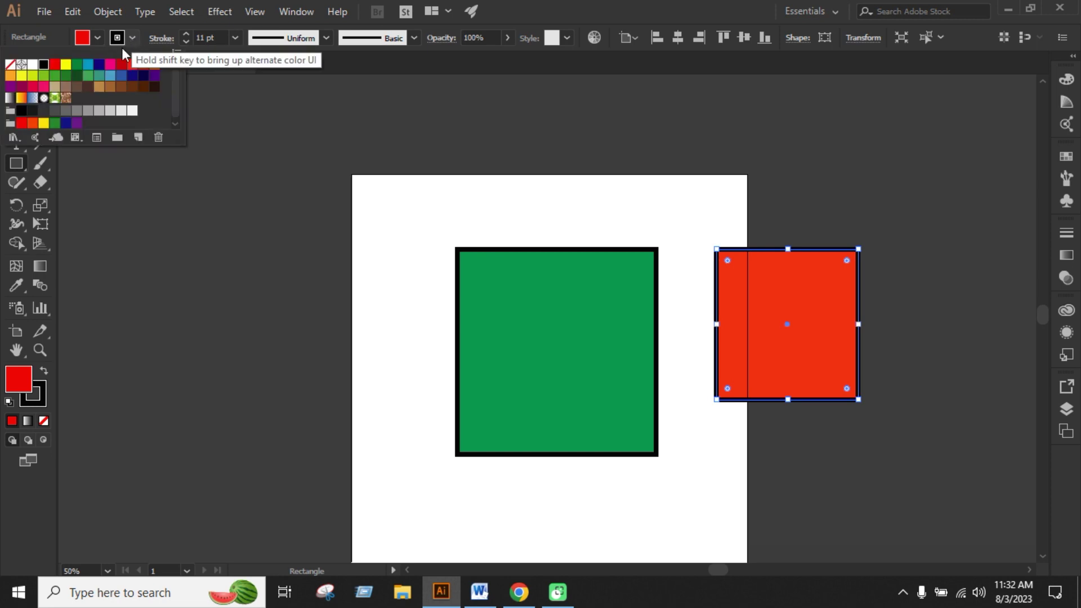
pyautogui.click(11, 65)
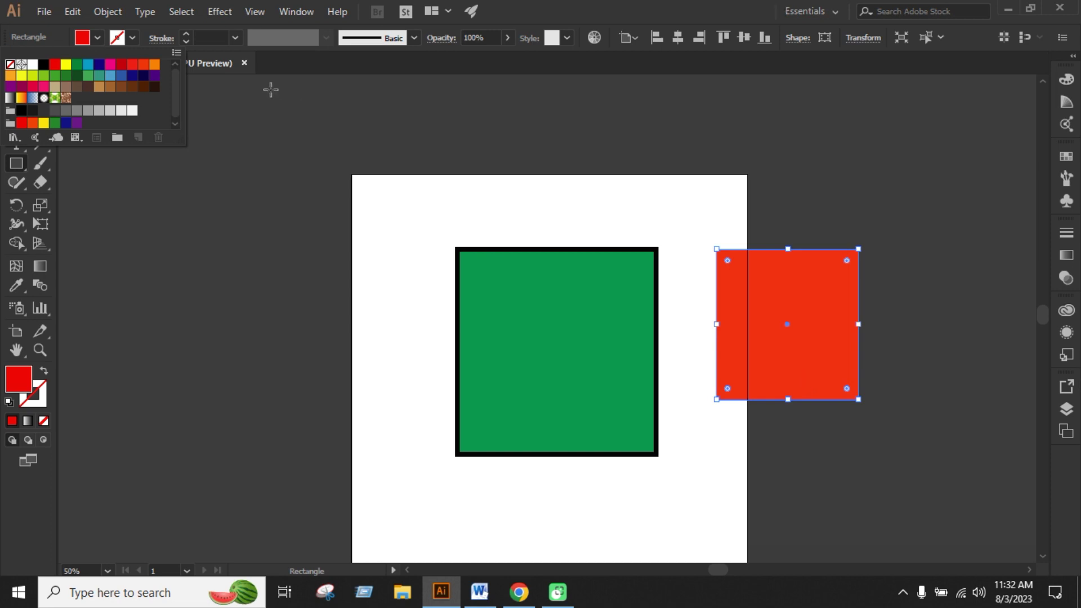
pyautogui.click(66, 65)
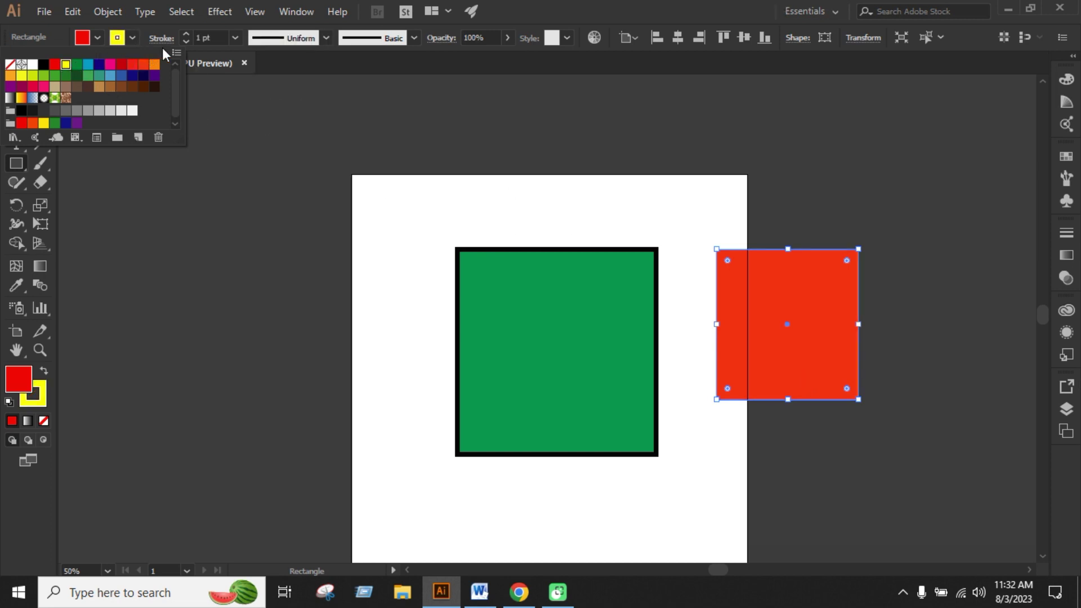
pyautogui.click(235, 38)
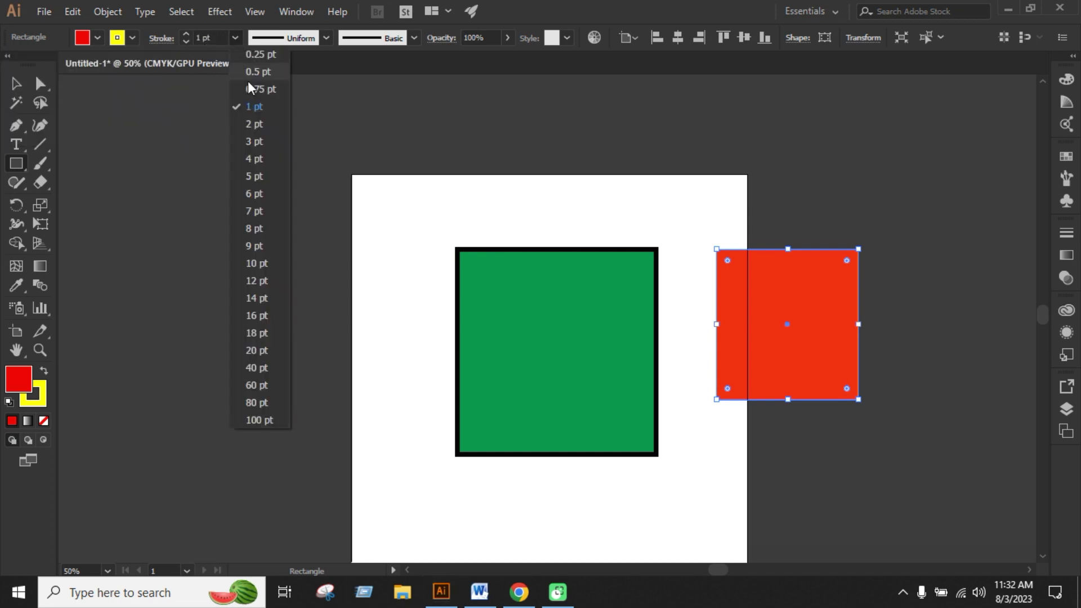
pyautogui.click(256, 264)
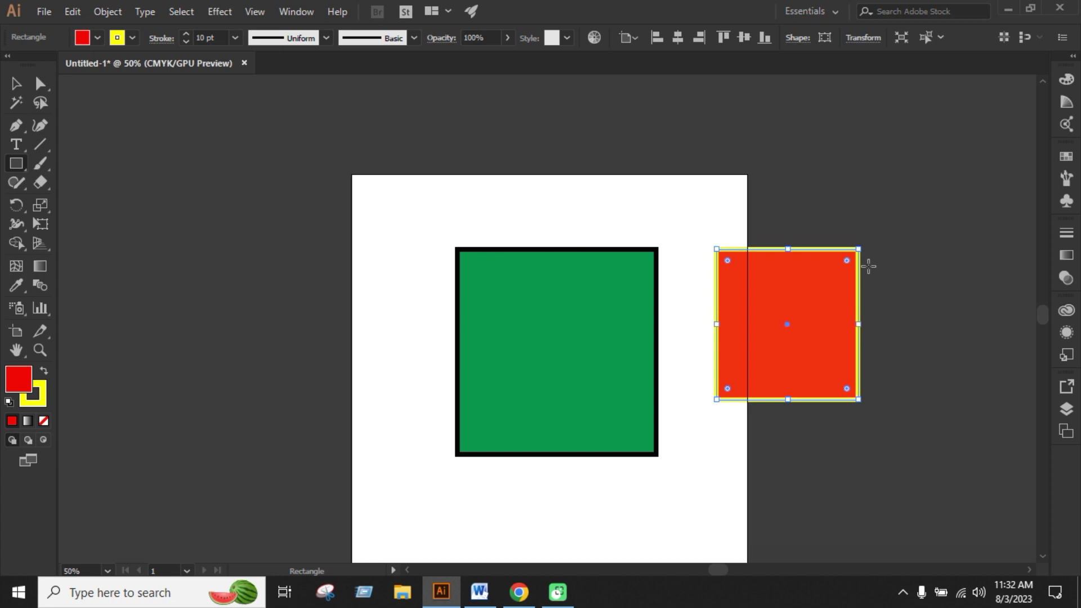
# Try a 100 pt yellow stroke on the red rectangle, and reduce its weight to 5 pt.
pyautogui.click(234, 38)
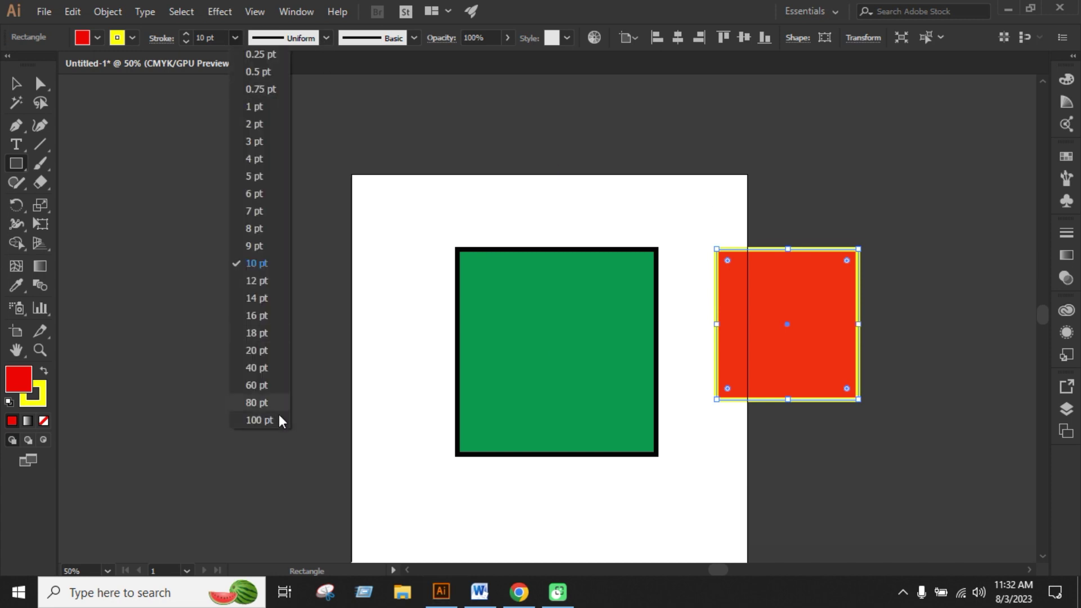
pyautogui.click(257, 420)
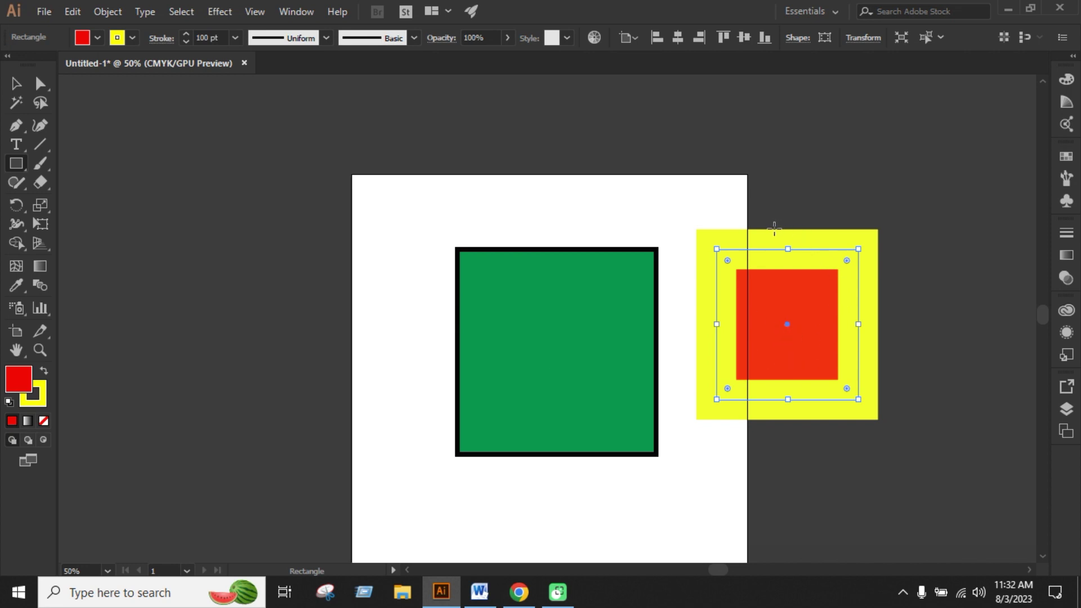
pyautogui.click(16, 84)
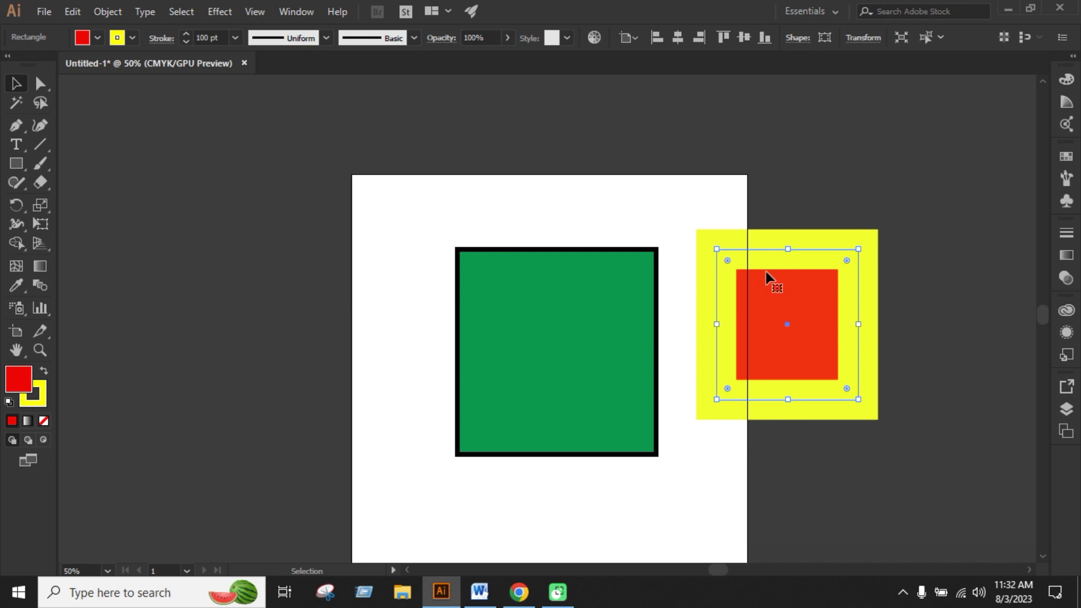
pyautogui.click(235, 37)
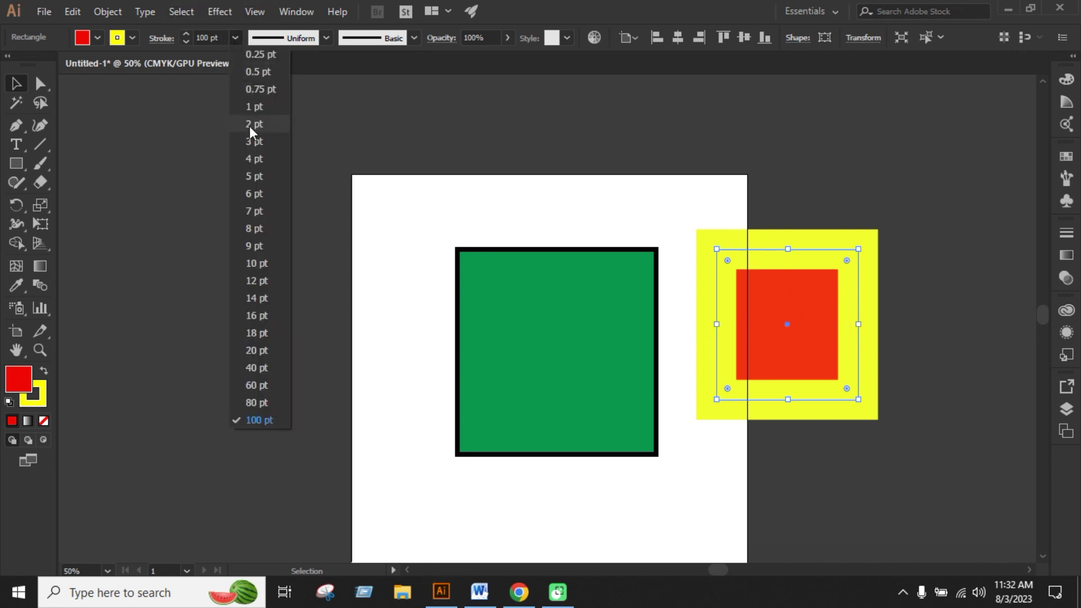
pyautogui.click(257, 182)
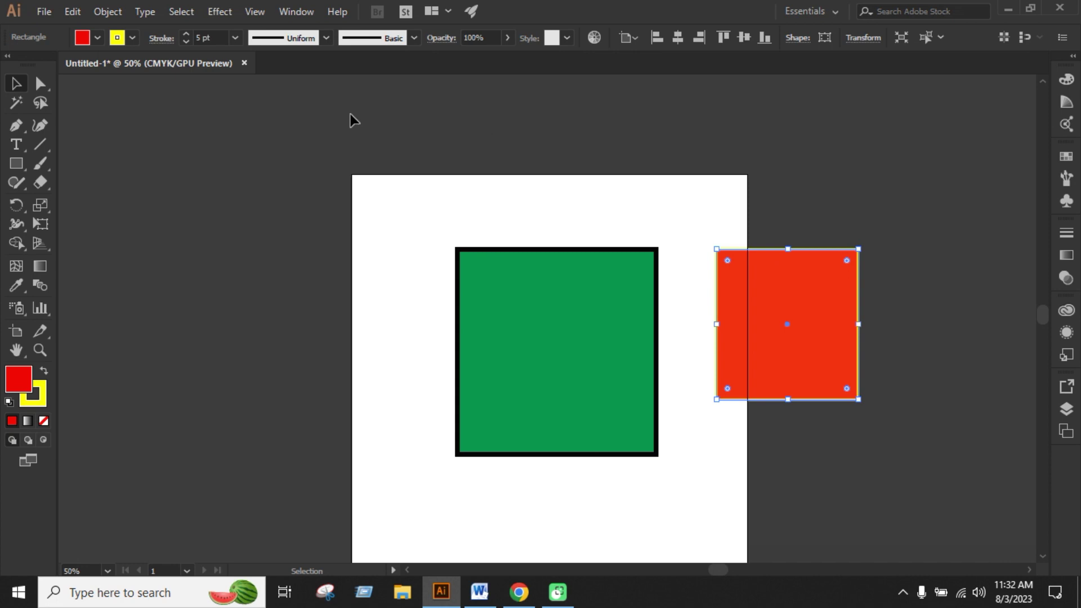
# Remove the yellow stroke from the red rectangle by setting its stroke colour to None.
pyautogui.click(133, 39)
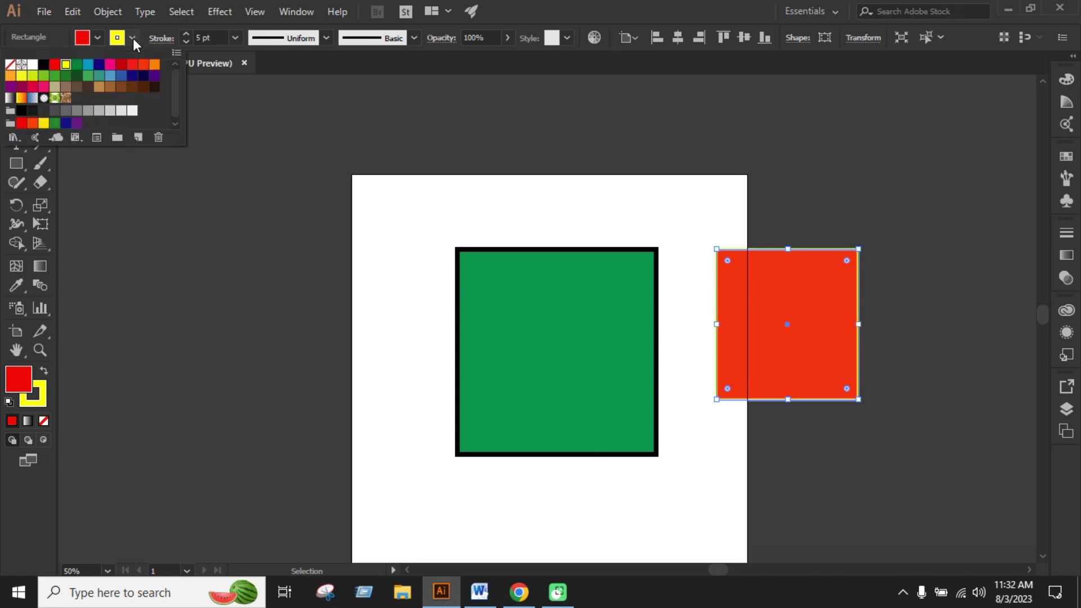
pyautogui.click(10, 64)
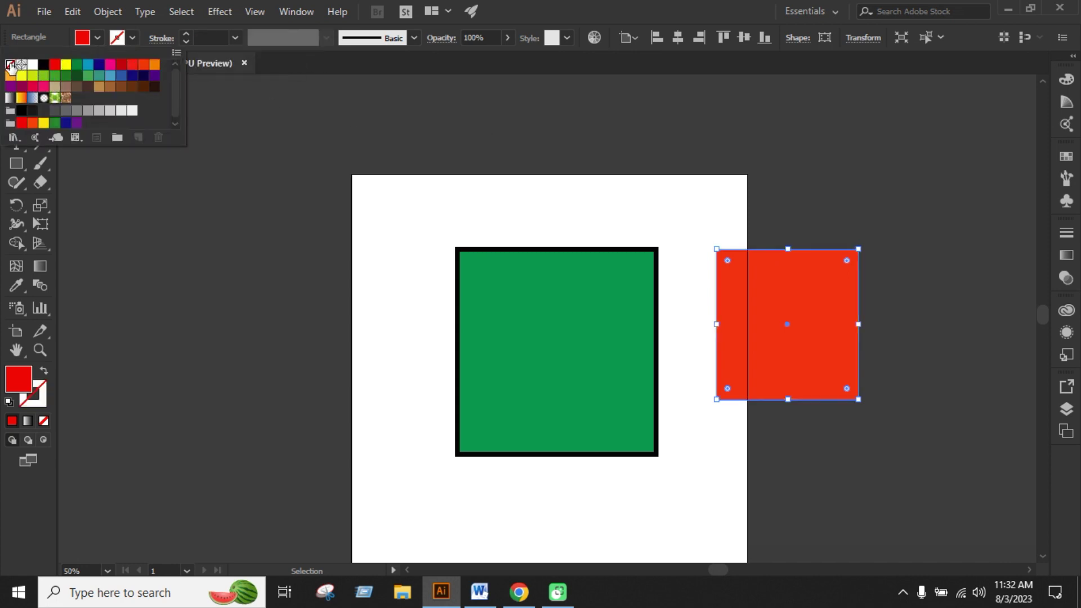
# Move the red rectangle to the empty area left of the artboard, and delete it.
pyautogui.click(5, 280)
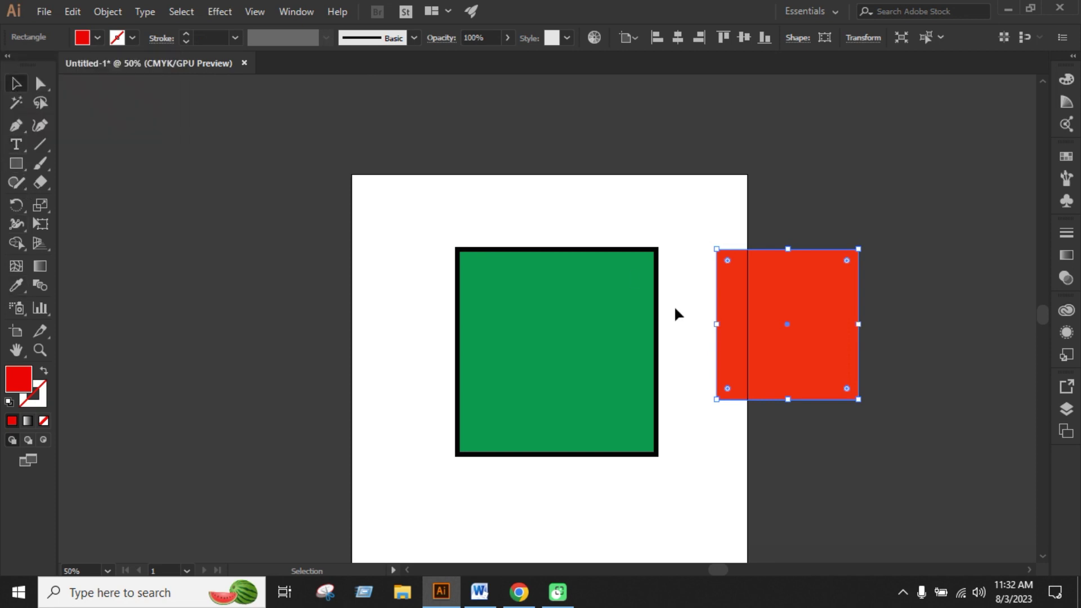
pyautogui.moveTo(817, 345); pyautogui.dragTo(282, 380)
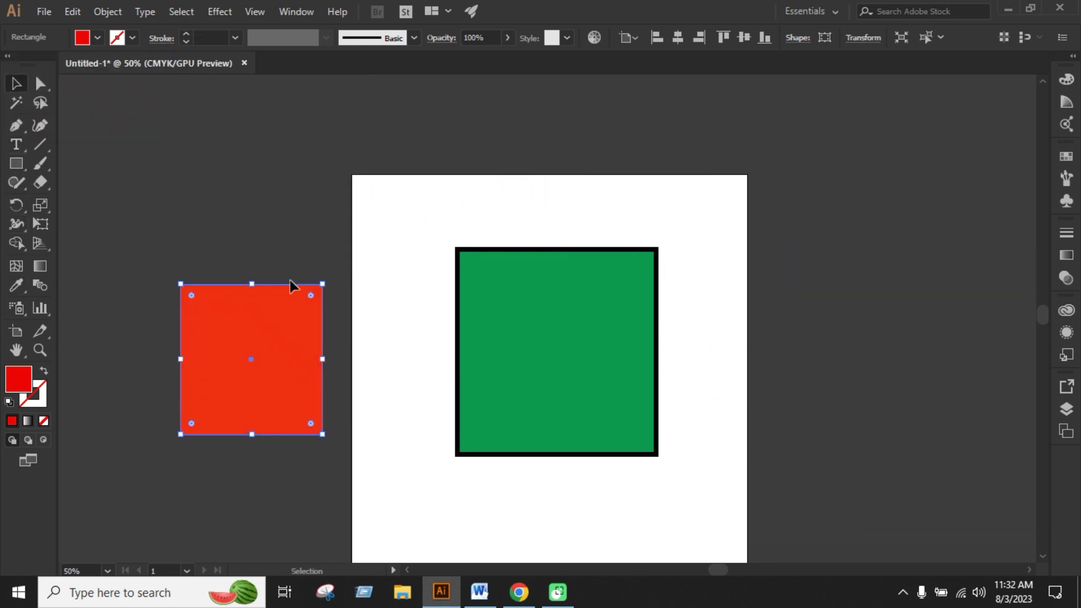
pyautogui.scroll(-4, 298, 296)
pyautogui.scroll(3, 344, 307)
pyautogui.click(542, 361)
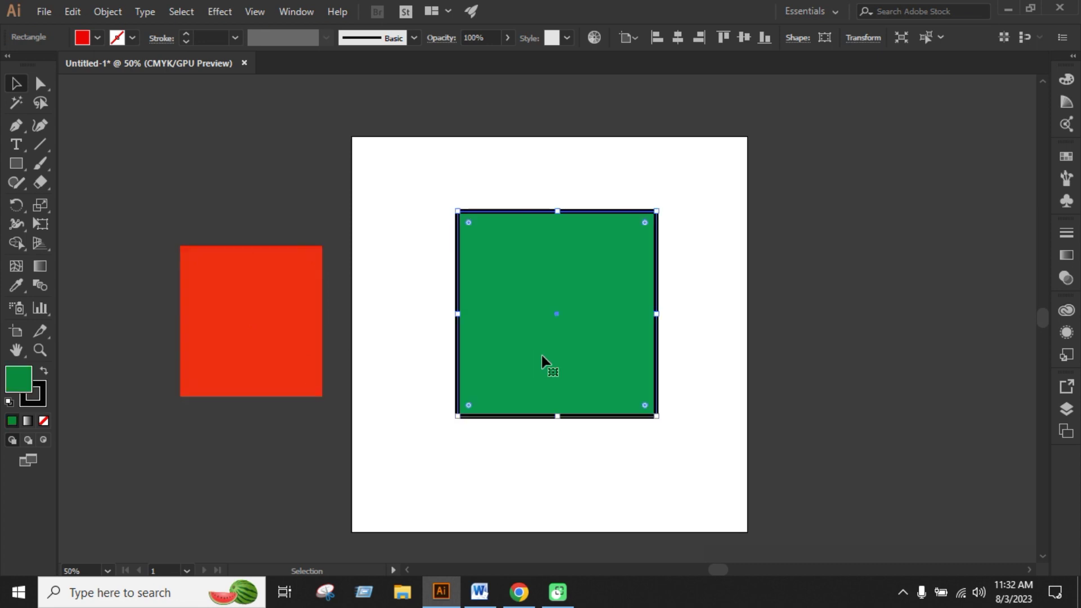
pyautogui.click(270, 313)
pyautogui.press('BackSpace')
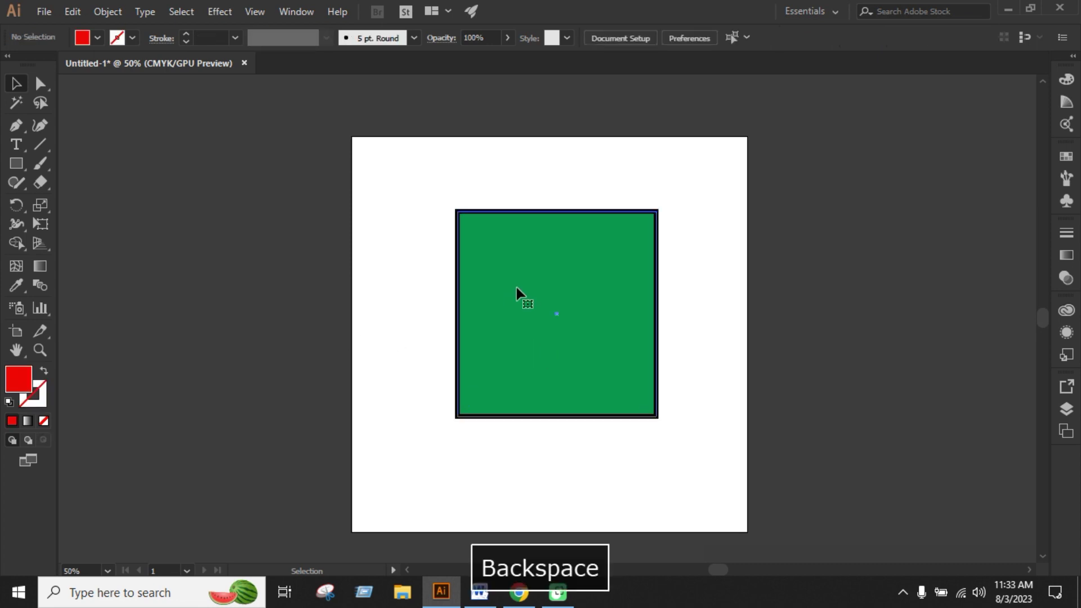
# Remove the green rectangle's black stroke by setting its stroke colour to None, and delete the rectangle.
pyautogui.click(519, 293)
pyautogui.click(133, 38)
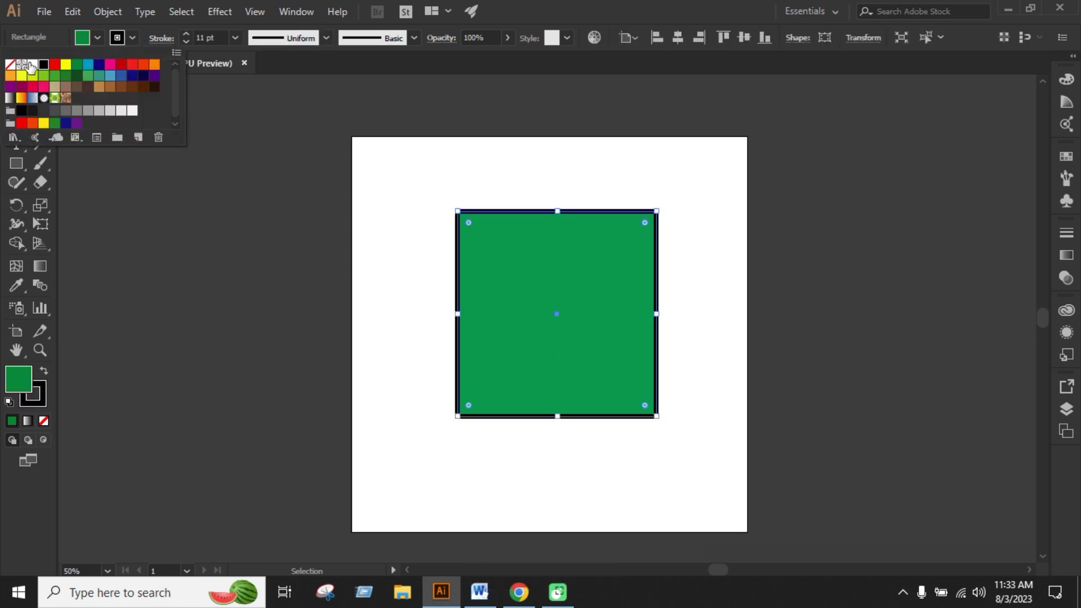
pyautogui.click(11, 64)
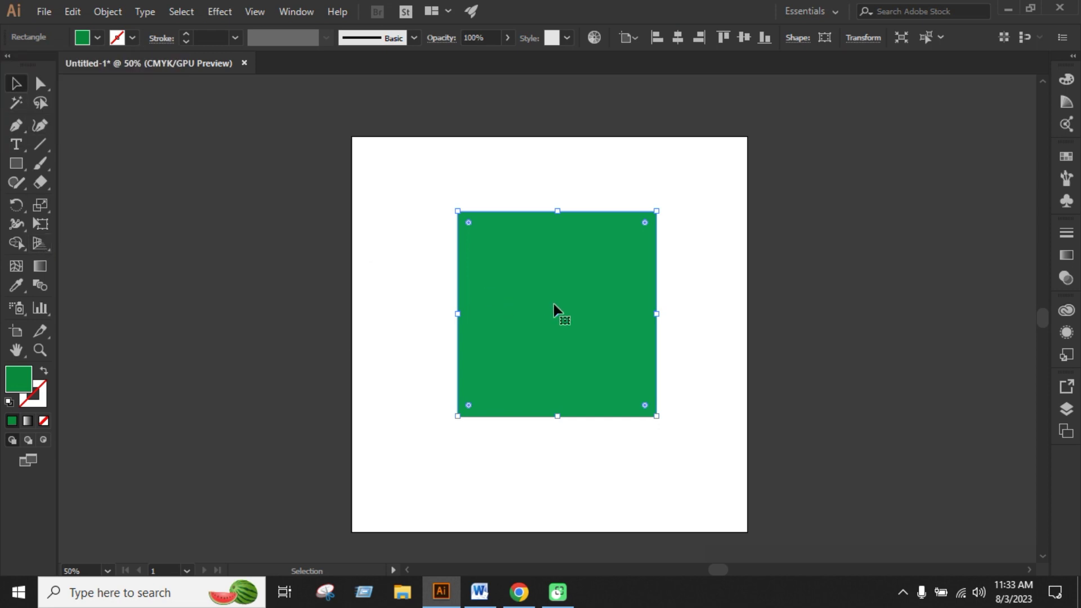
pyautogui.scroll(-1, 575, 307)
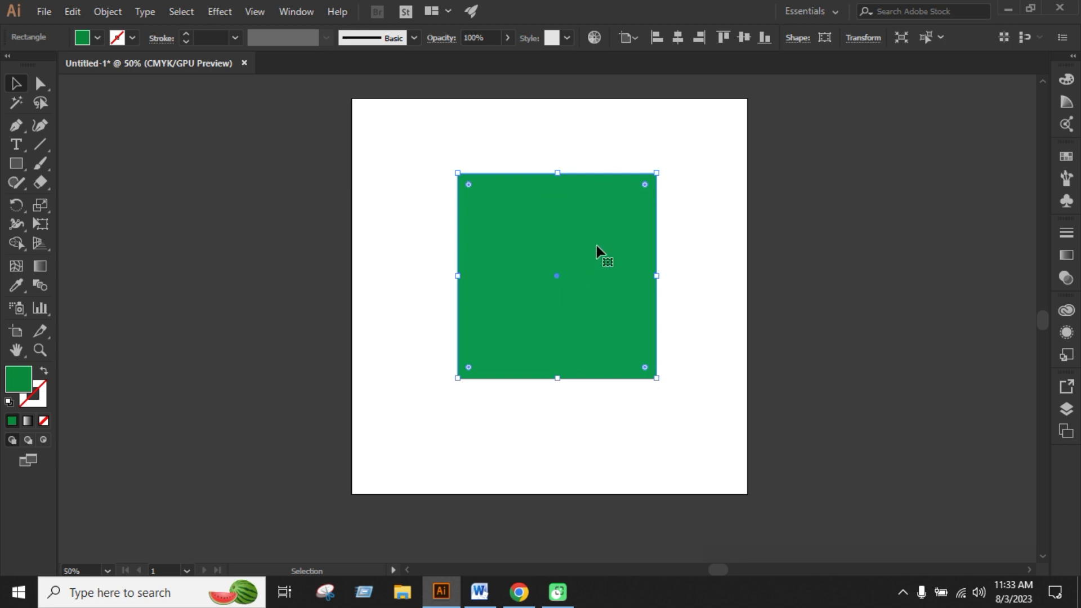
pyautogui.press('BackSpace')
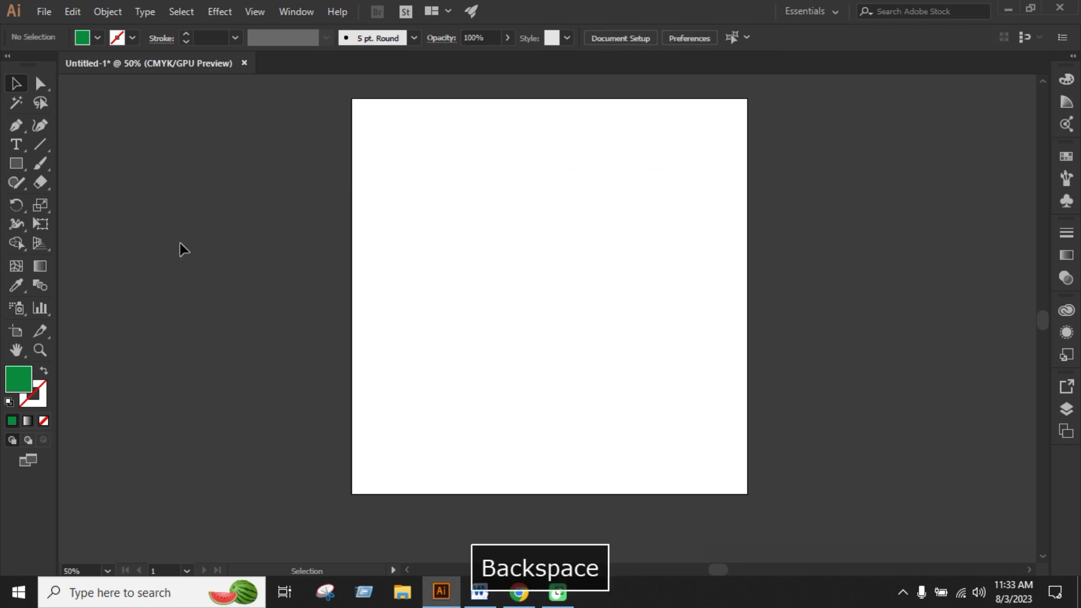
# Detach the group of shape tools so it floats between the main tools and the artboard.
pyautogui.moveTo(19, 164); pyautogui.dragTo(187, 220)
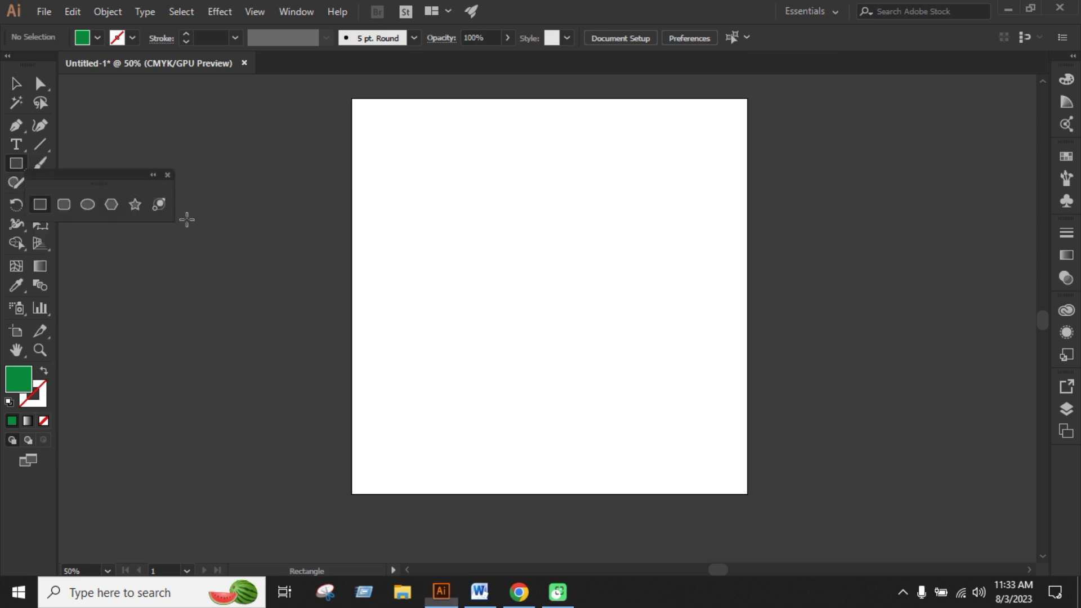
pyautogui.moveTo(116, 174); pyautogui.dragTo(177, 157)
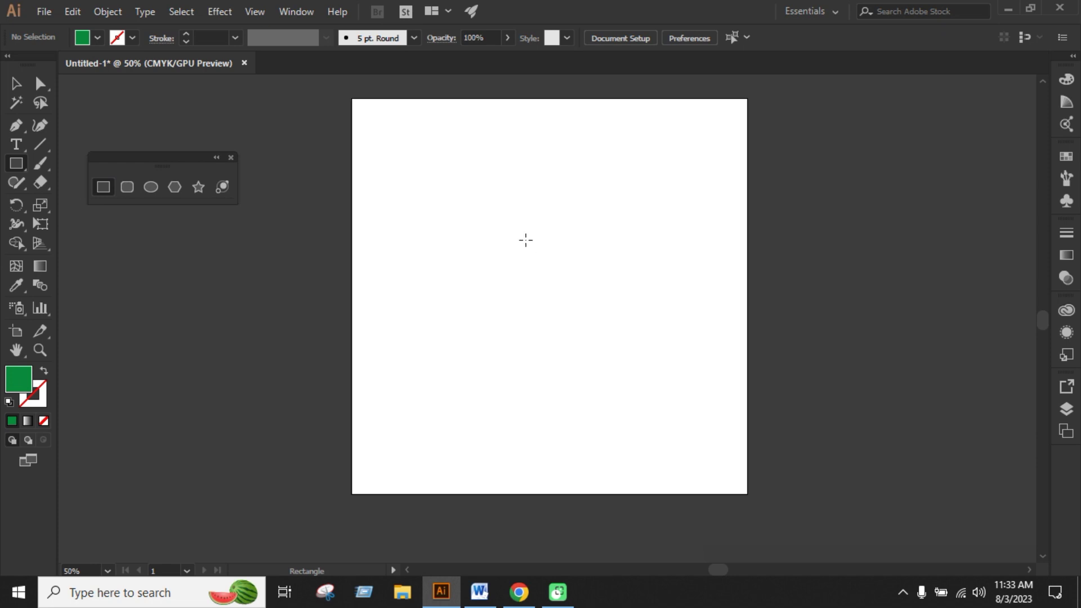
pyautogui.click(525, 240)
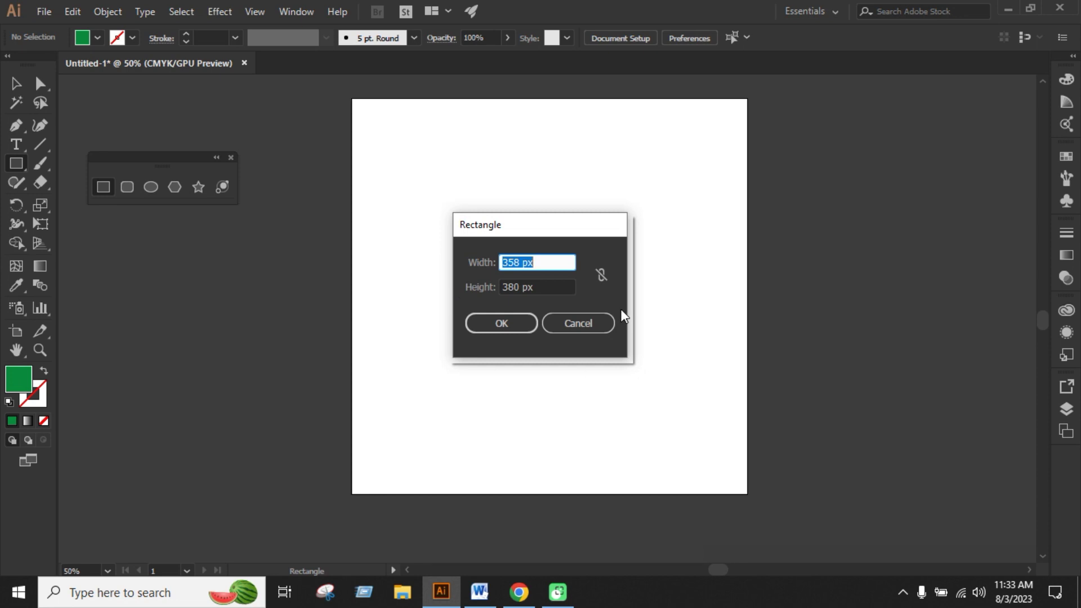
pyautogui.click(605, 317)
# Draw a green rectangle freehand on the artboard and a second one overlapping its upper right, and delete both.
pyautogui.moveTo(435, 201); pyautogui.dragTo(719, 384)
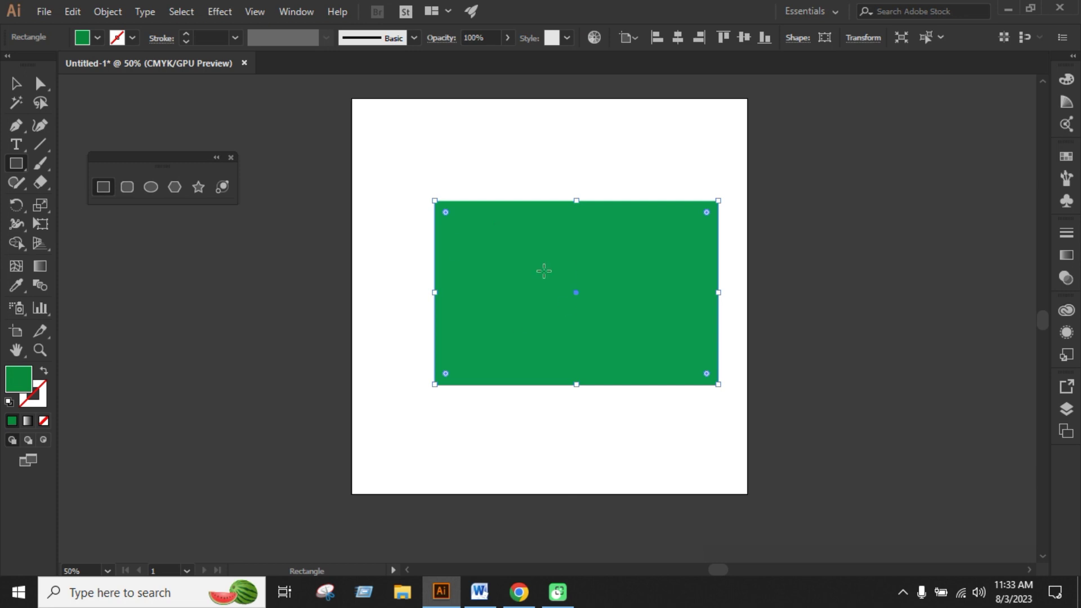
pyautogui.moveTo(507, 99); pyautogui.dragTo(874, 241)
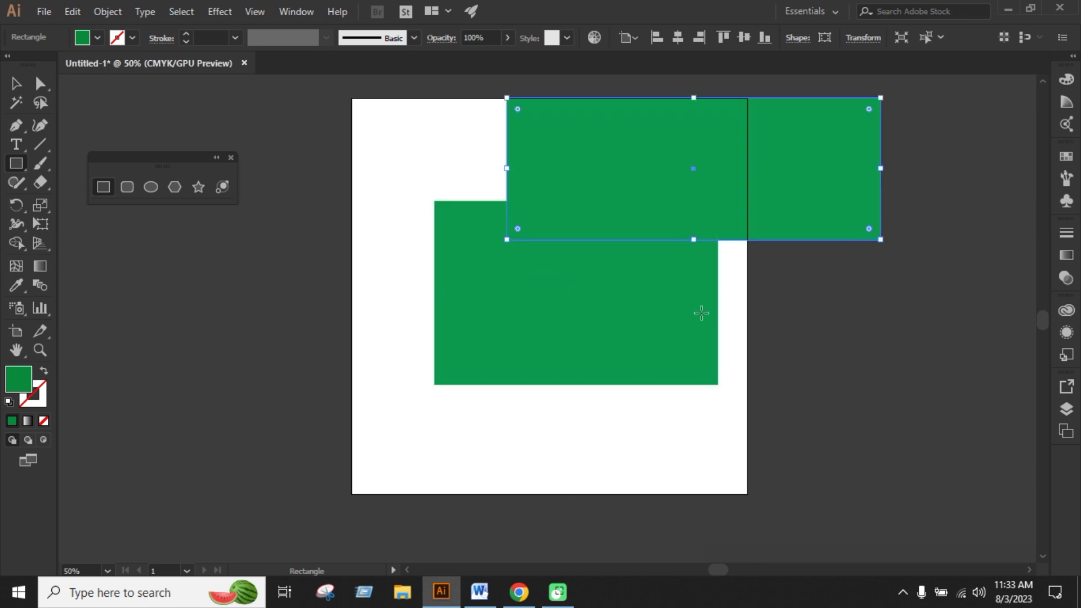
pyautogui.press('BackSpace')
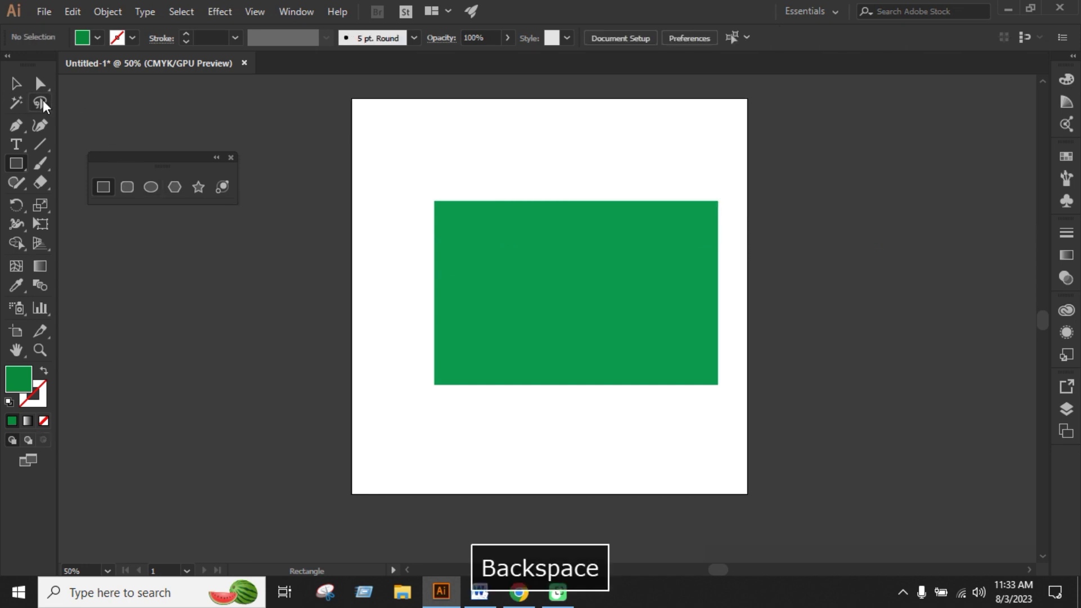
pyautogui.click(15, 84)
pyautogui.click(458, 281)
pyautogui.press('BackSpace')
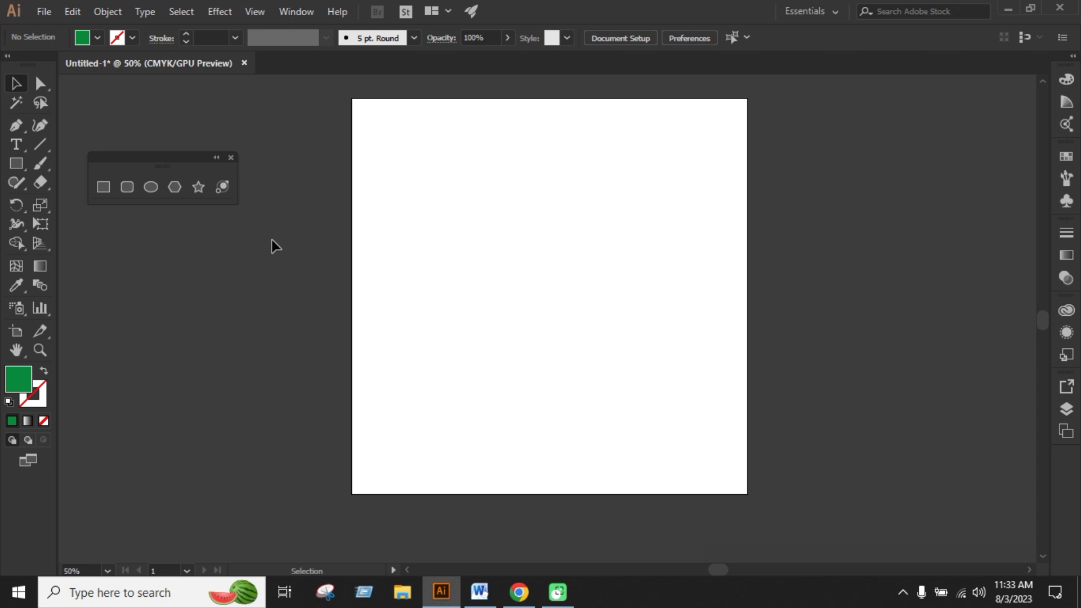
# Create a green rectangle with an exact width of 500 px and height of 500 px on the artboard.
pyautogui.click(102, 188)
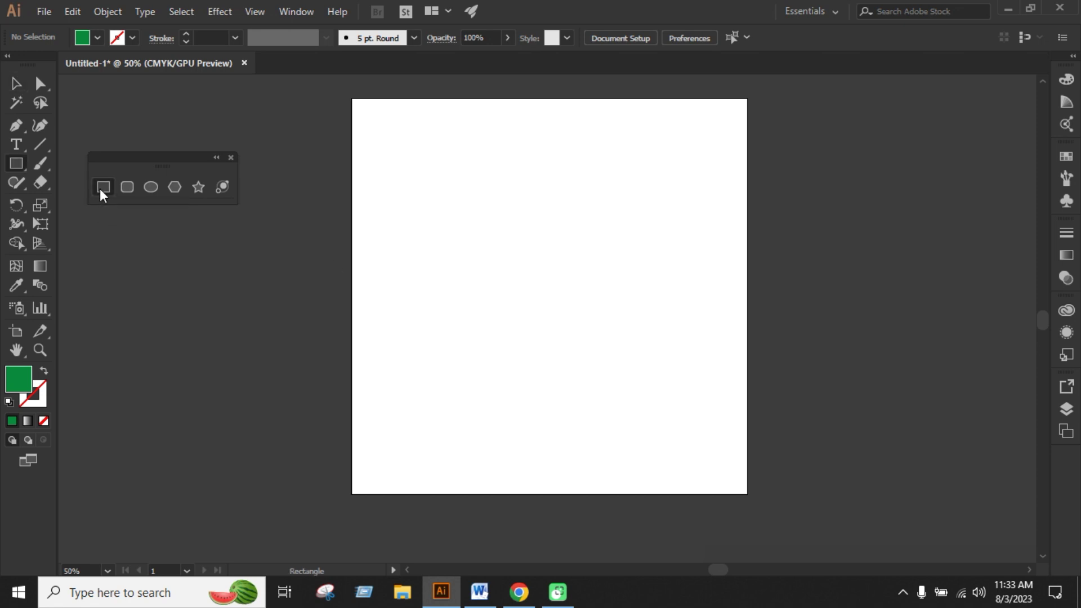
pyautogui.moveTo(514, 258); pyautogui.dragTo(519, 264)
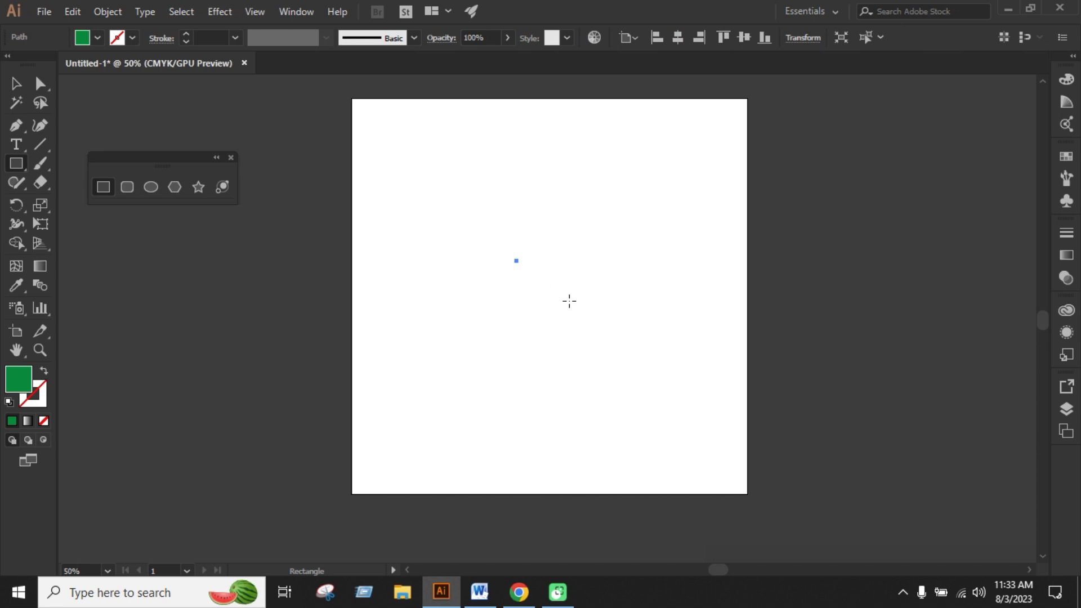
pyautogui.click(522, 247)
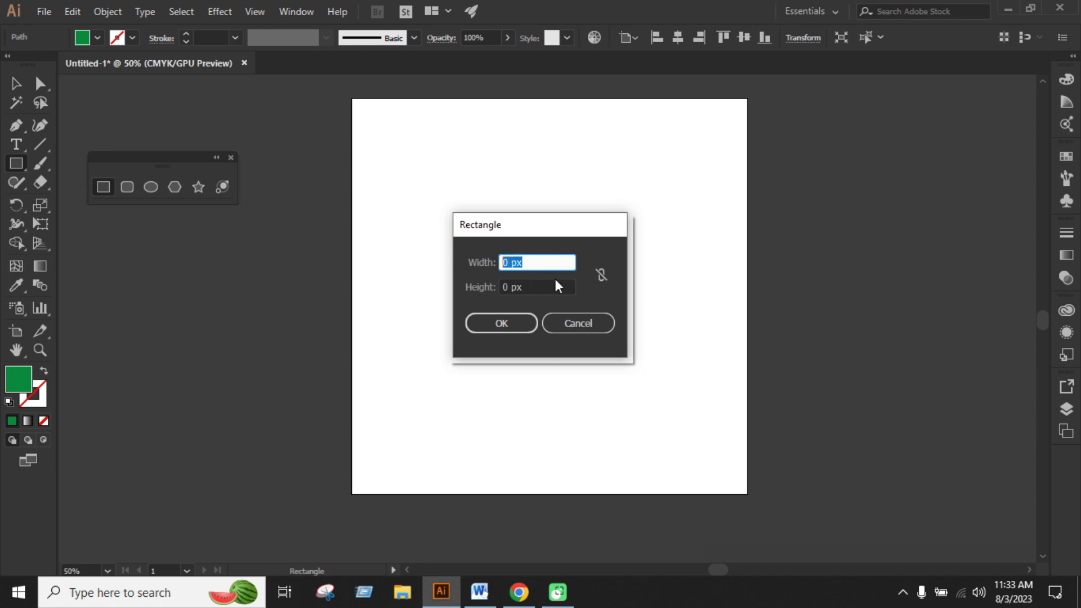
pyautogui.write('500')
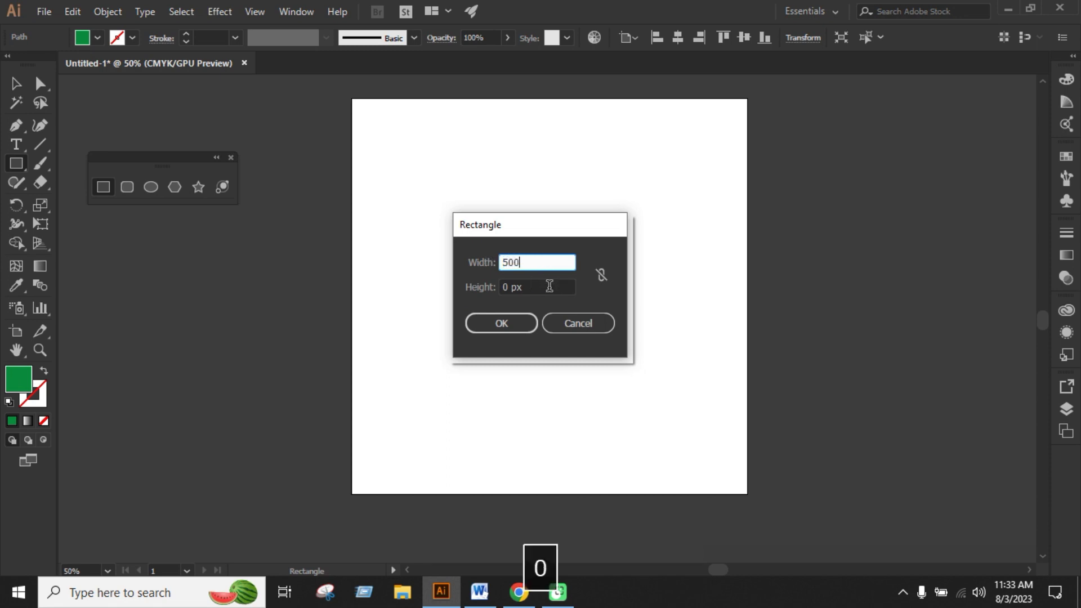
pyautogui.press('Tab')
pyautogui.write('500')
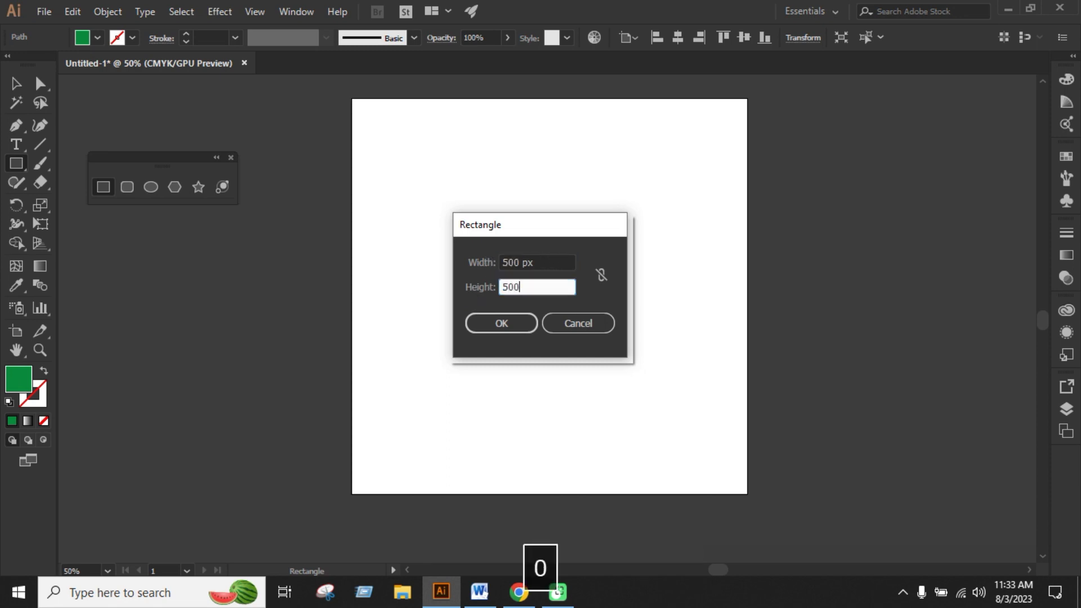
pyautogui.click(509, 328)
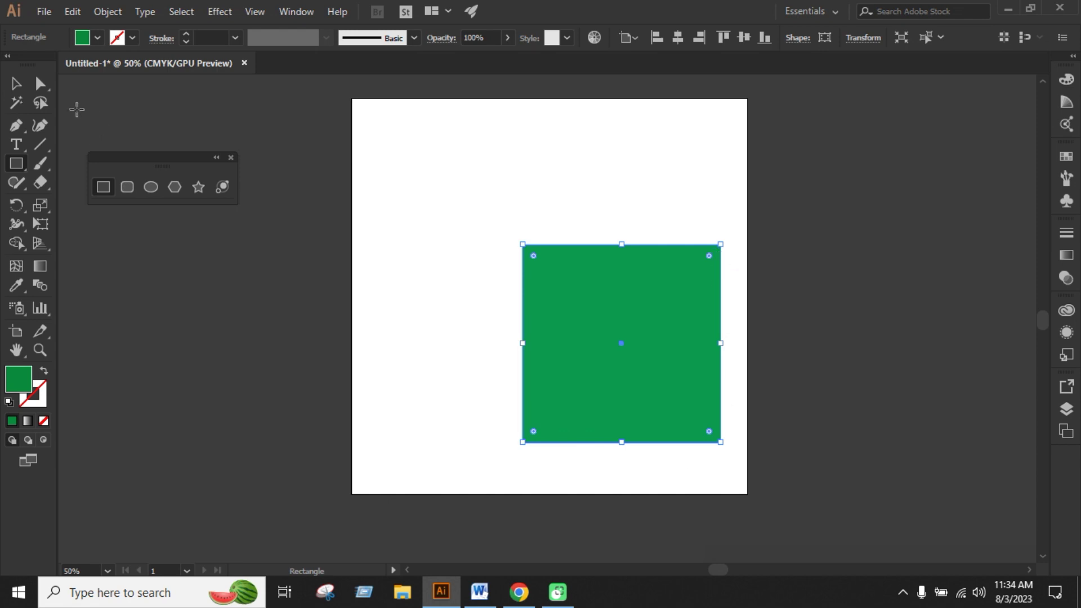
# Move the 500 px green square up and left on the artboard, and delete it.
pyautogui.click(16, 84)
pyautogui.moveTo(580, 309); pyautogui.dragTo(490, 238)
pyautogui.press('BackSpace')
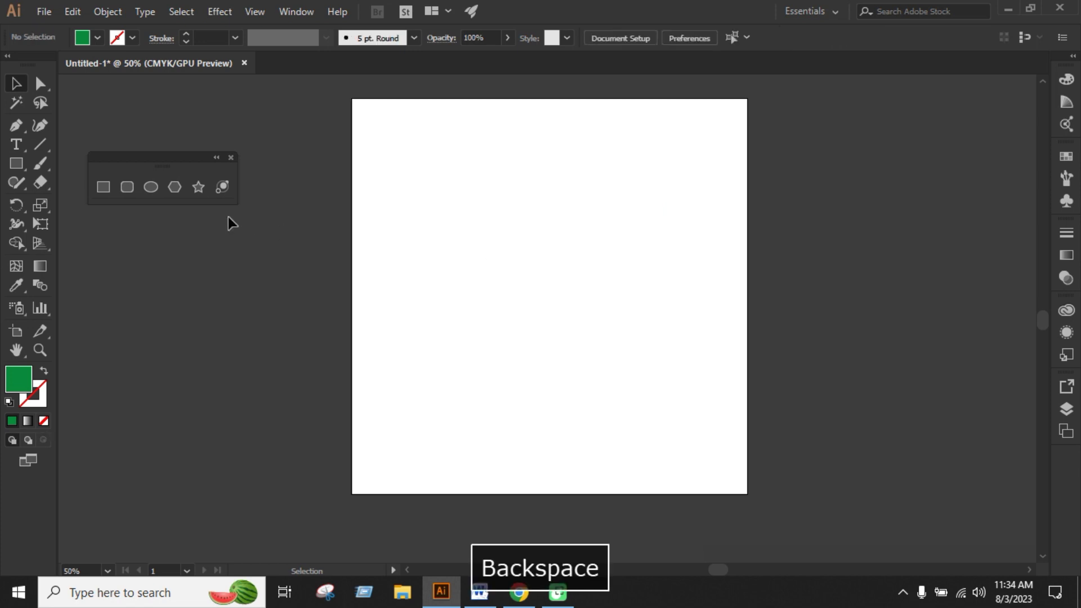
# Create a green rectangle with an exact width of 1000 px and height of 1000 px.
pyautogui.click(111, 190)
pyautogui.click(492, 276)
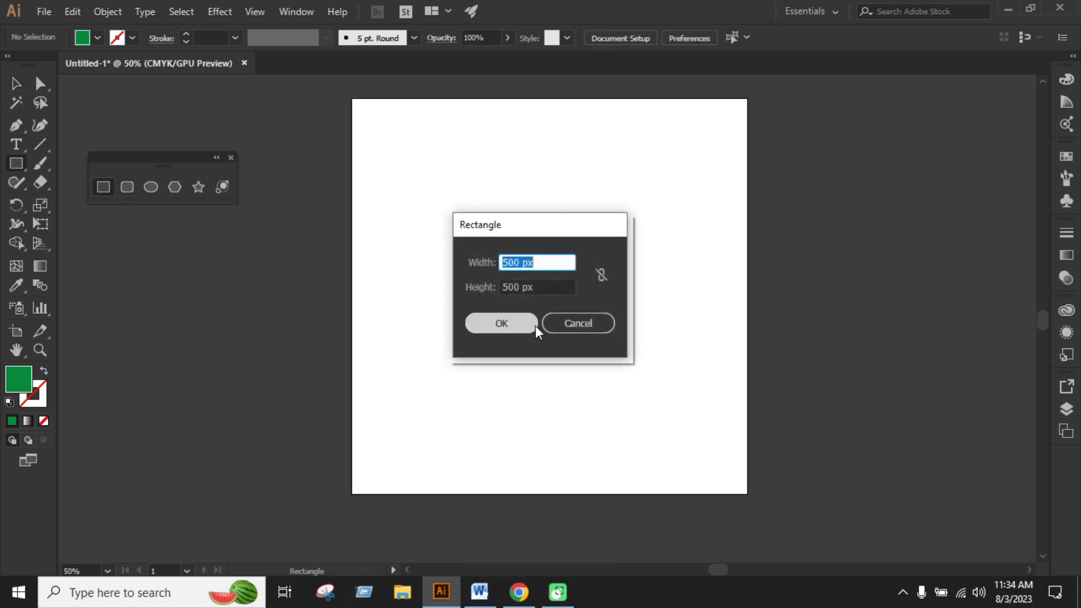
pyautogui.write('1000')
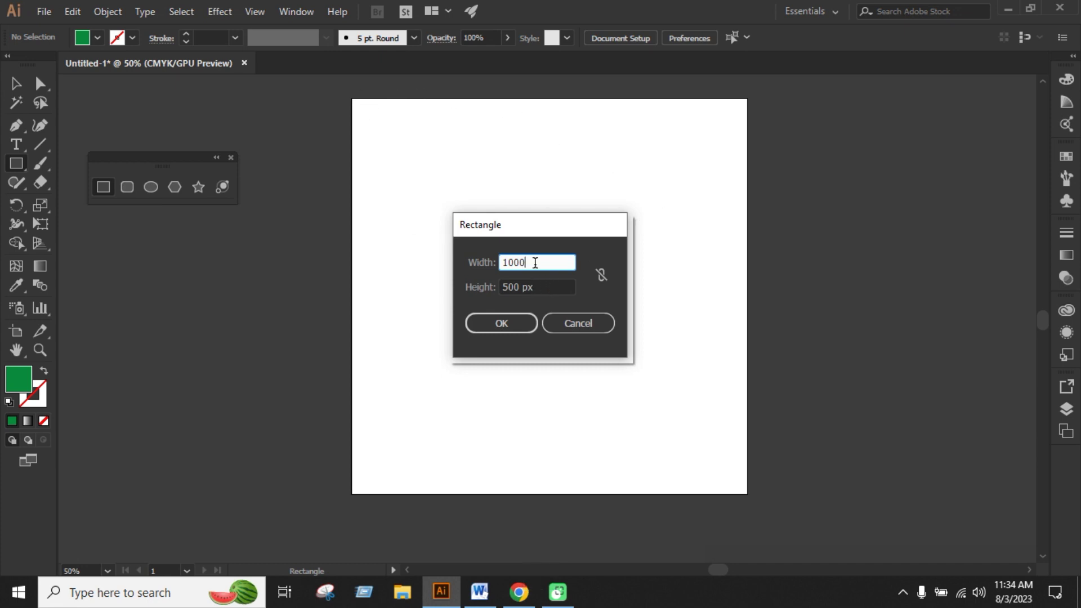
pyautogui.press('Tab')
pyautogui.write('10')
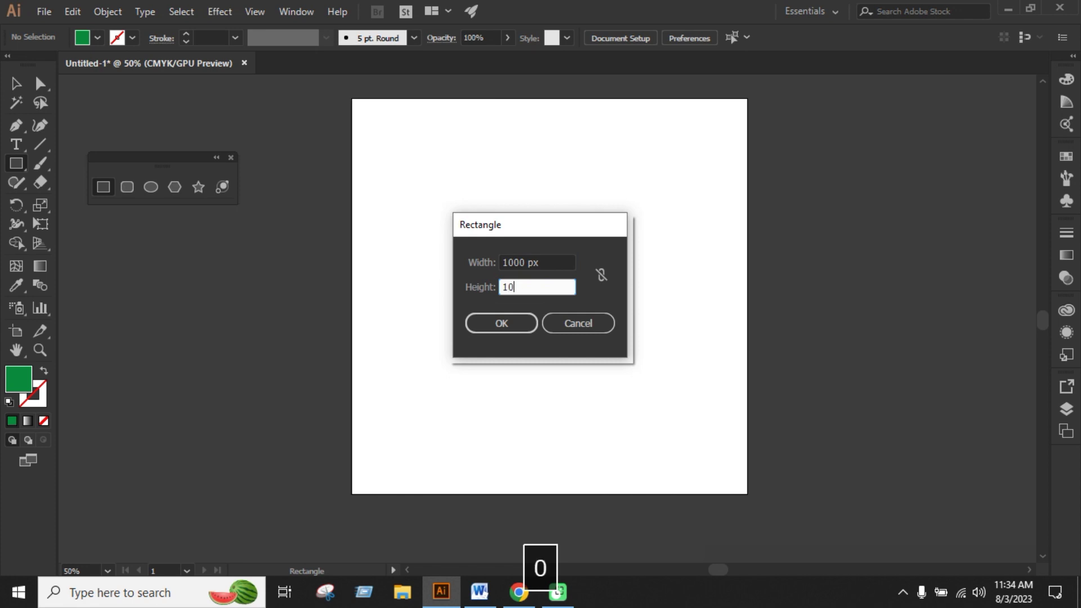
pyautogui.write('00')
pyautogui.press('Return')
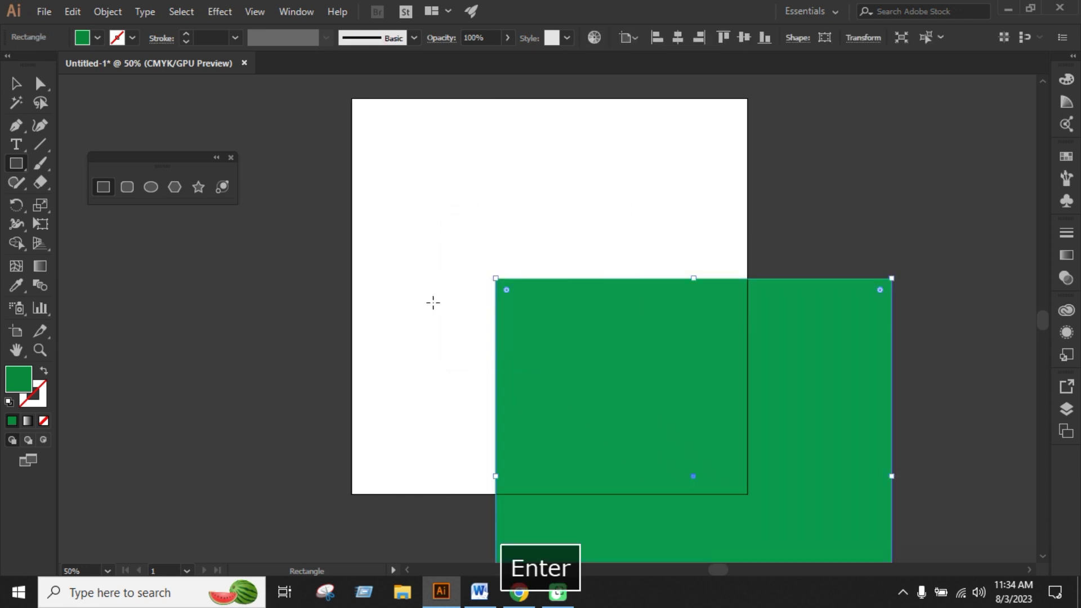
# Move the 1000 px green square up and left over the artboard, and delete it.
pyautogui.click(16, 83)
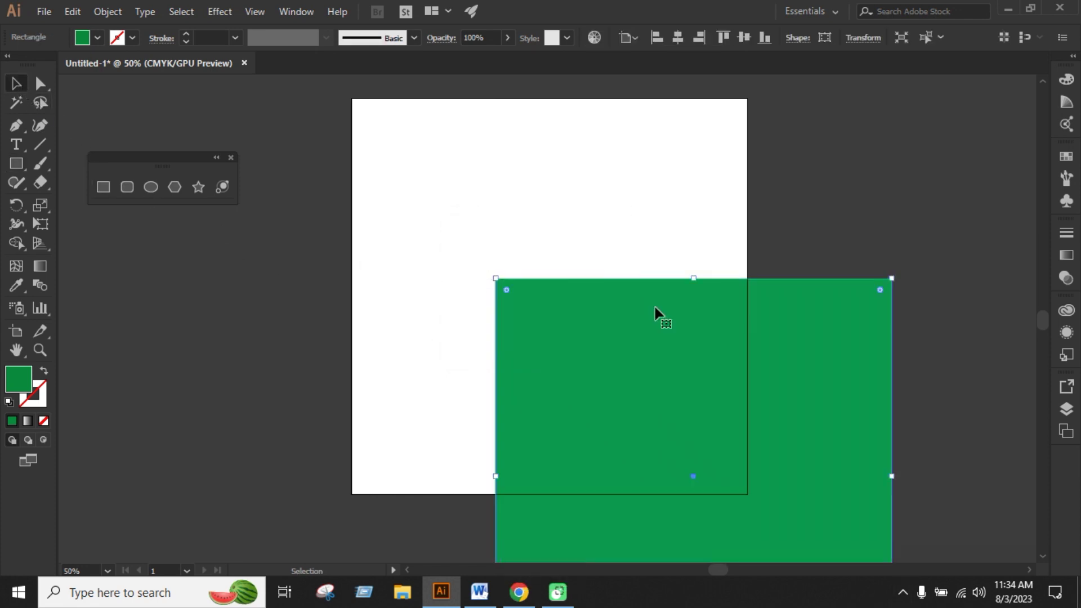
pyautogui.moveTo(654, 307); pyautogui.dragTo(509, 175)
pyautogui.press('BackSpace')
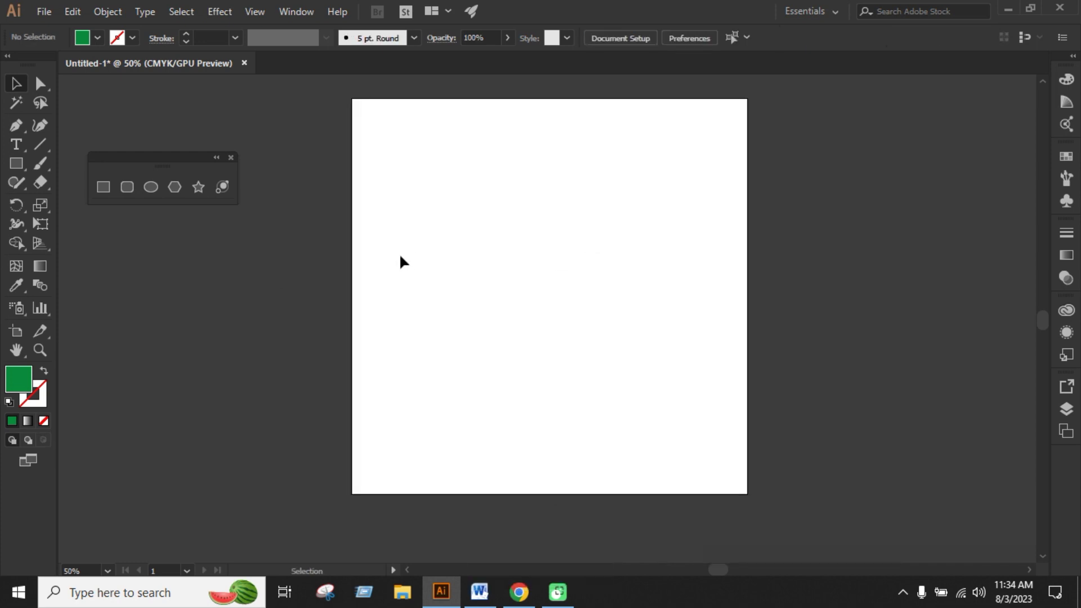
pyautogui.click(101, 191)
pyautogui.moveTo(539, 272); pyautogui.dragTo(541, 274)
pyautogui.click(520, 263)
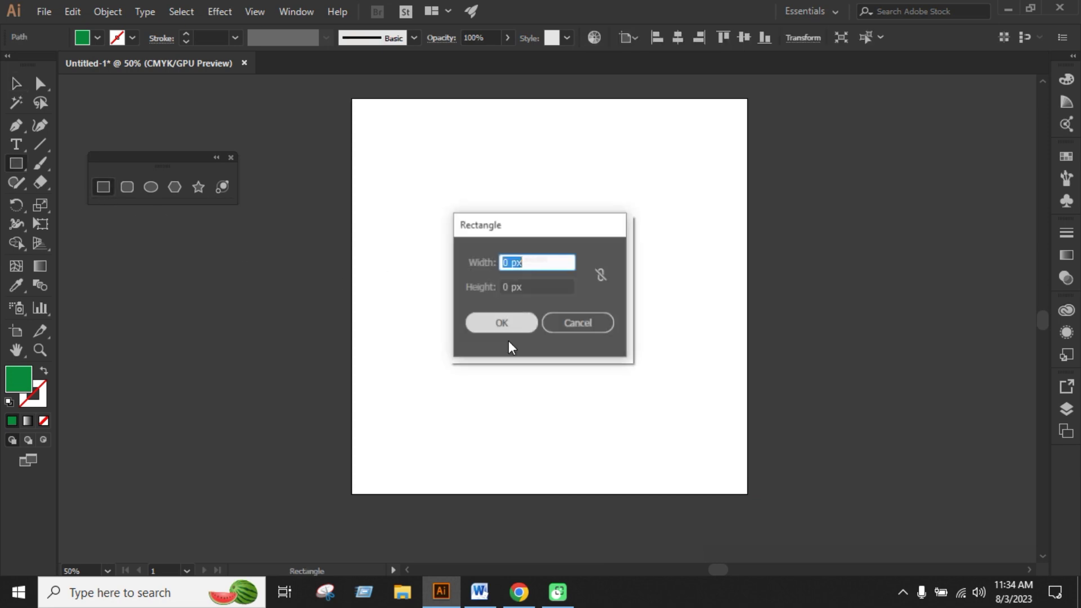
pyautogui.click(490, 317)
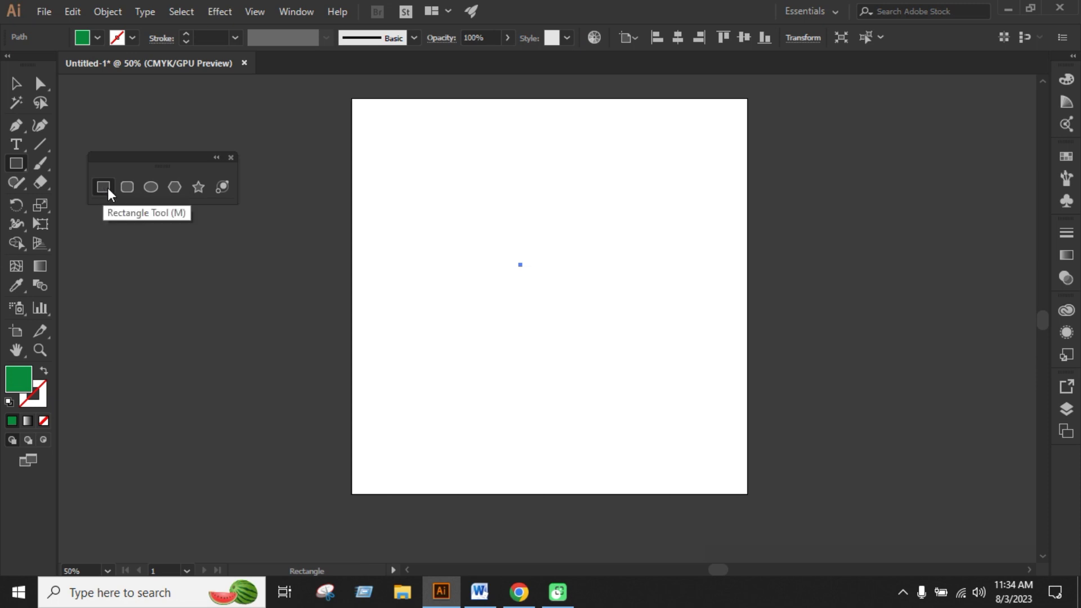
pyautogui.click(375, 313)
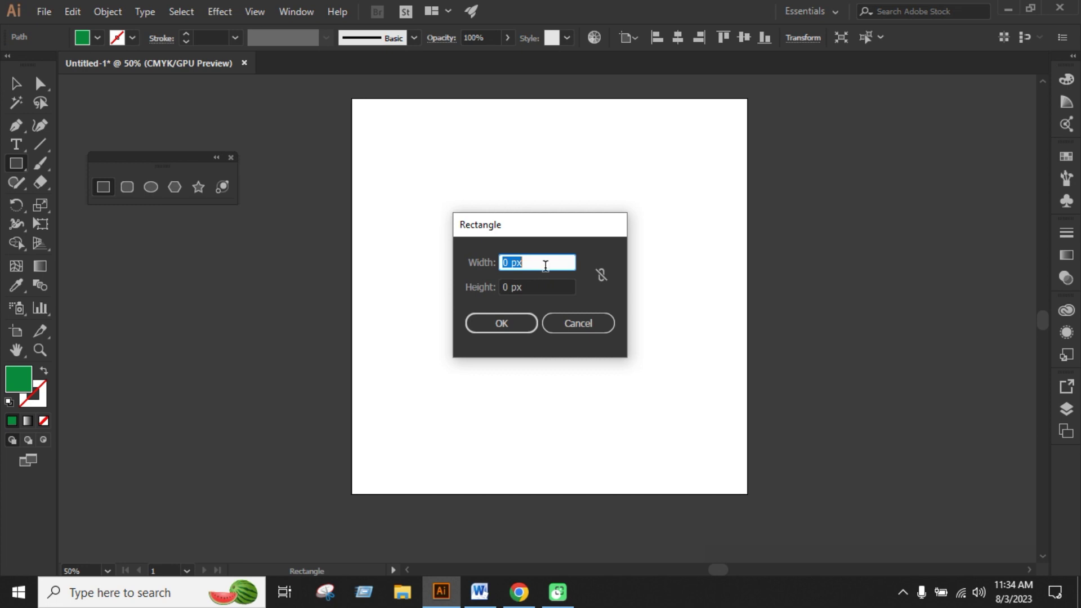
pyautogui.click(581, 323)
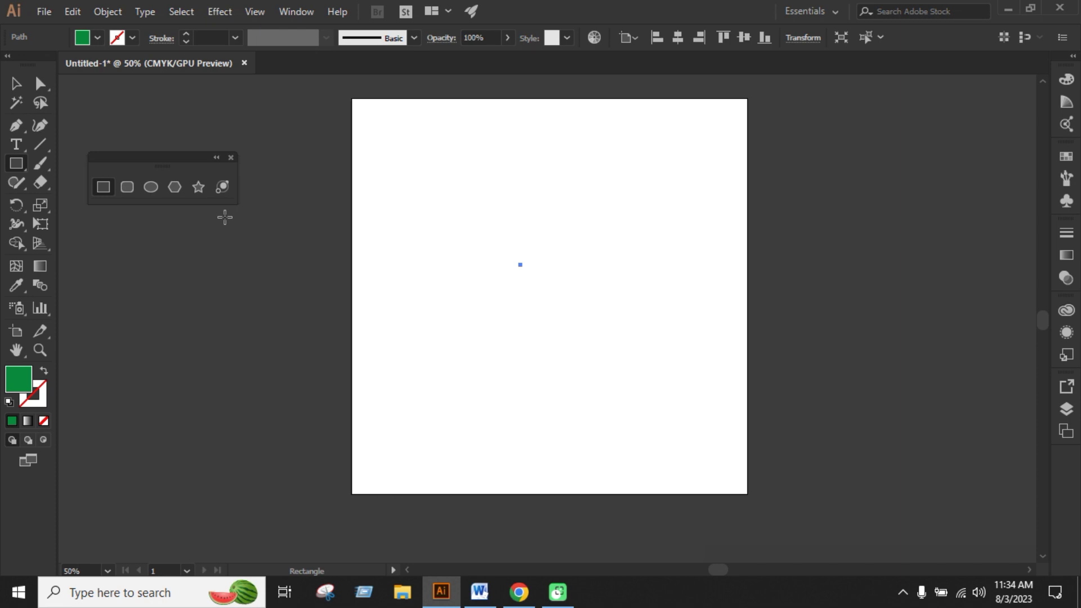
# Create a green rounded rectangle with a width of 500 px, height of 500 px and corner radius of 100 px.
pyautogui.click(128, 187)
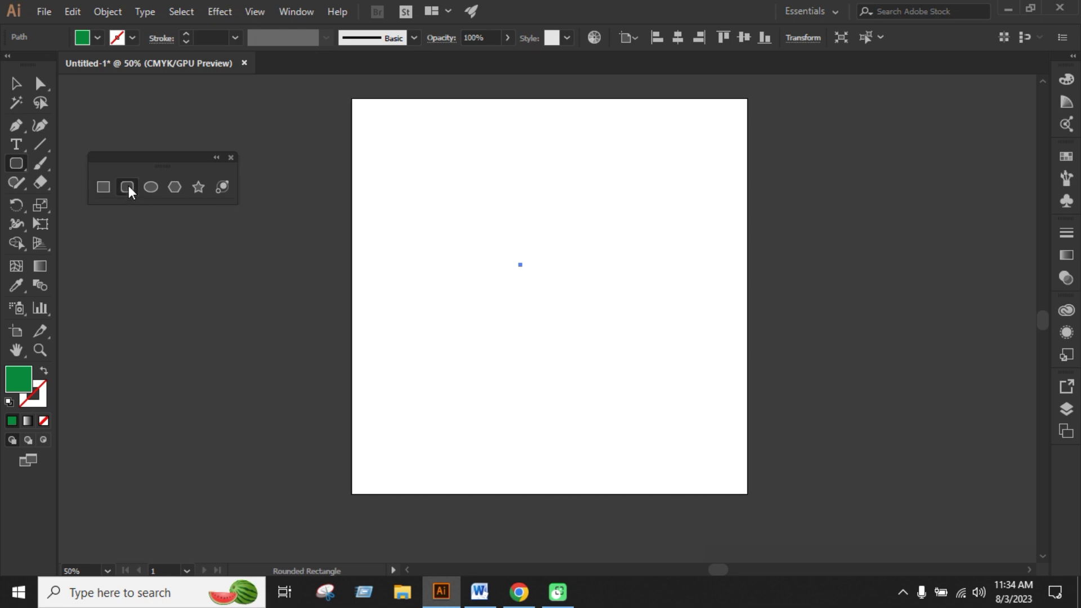
pyautogui.click(557, 282)
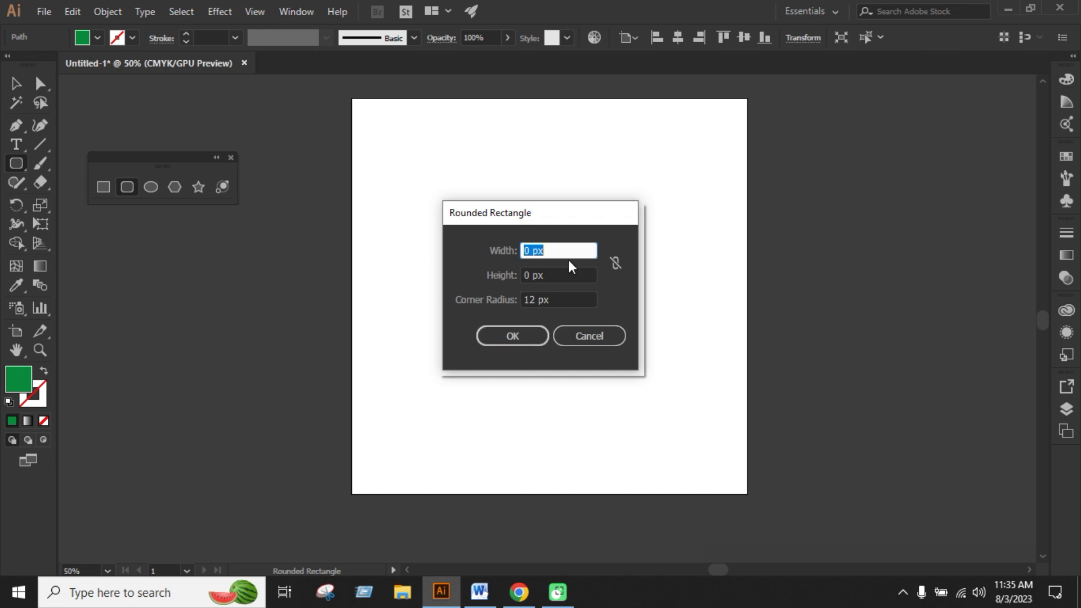
pyautogui.write('500')
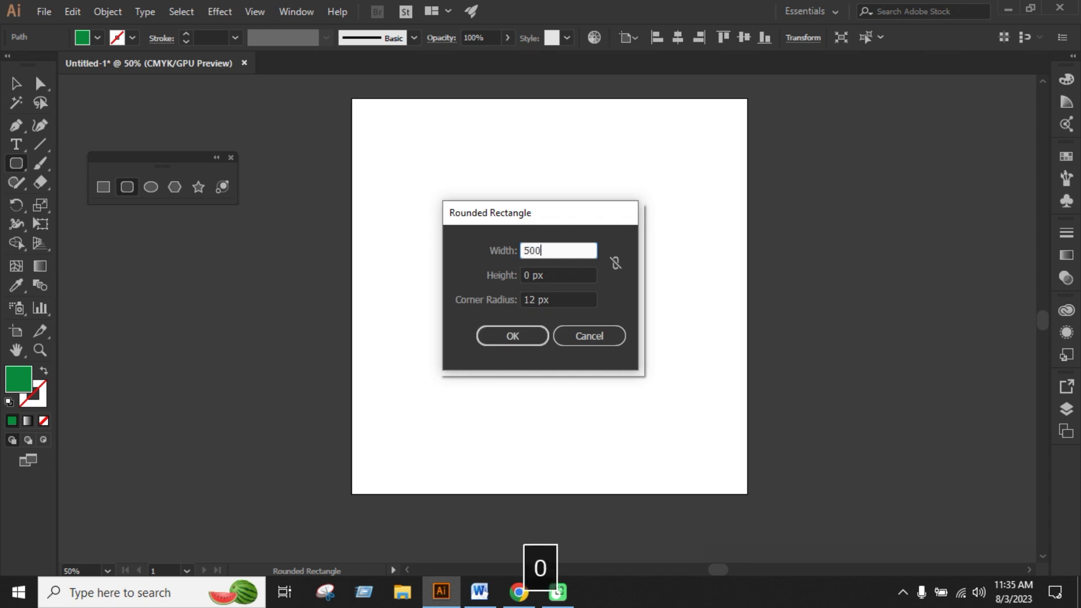
pyautogui.press('Tab')
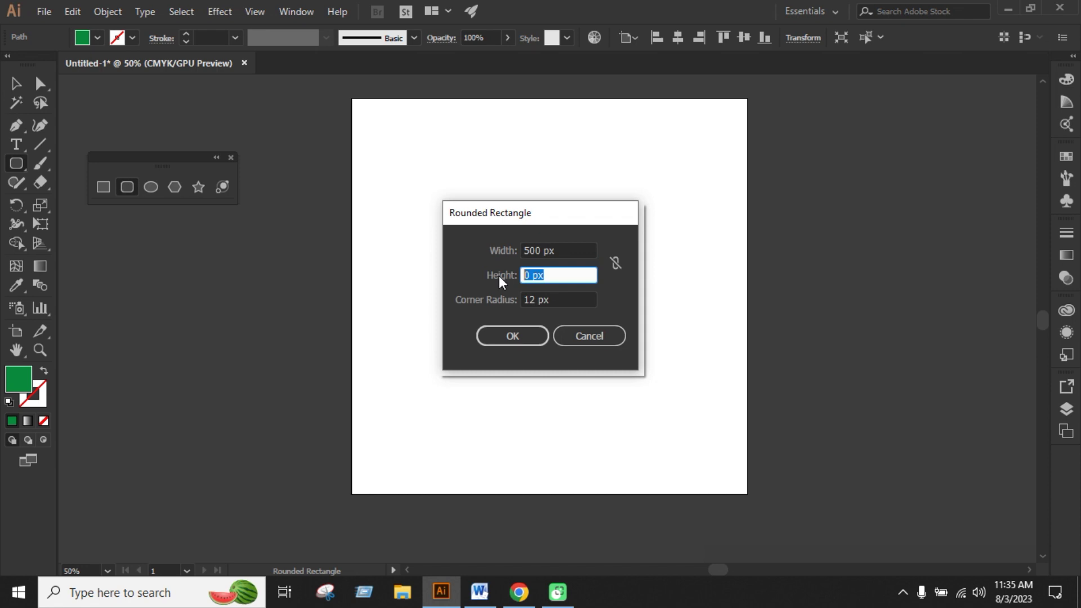
pyautogui.write('500')
pyautogui.press('Tab')
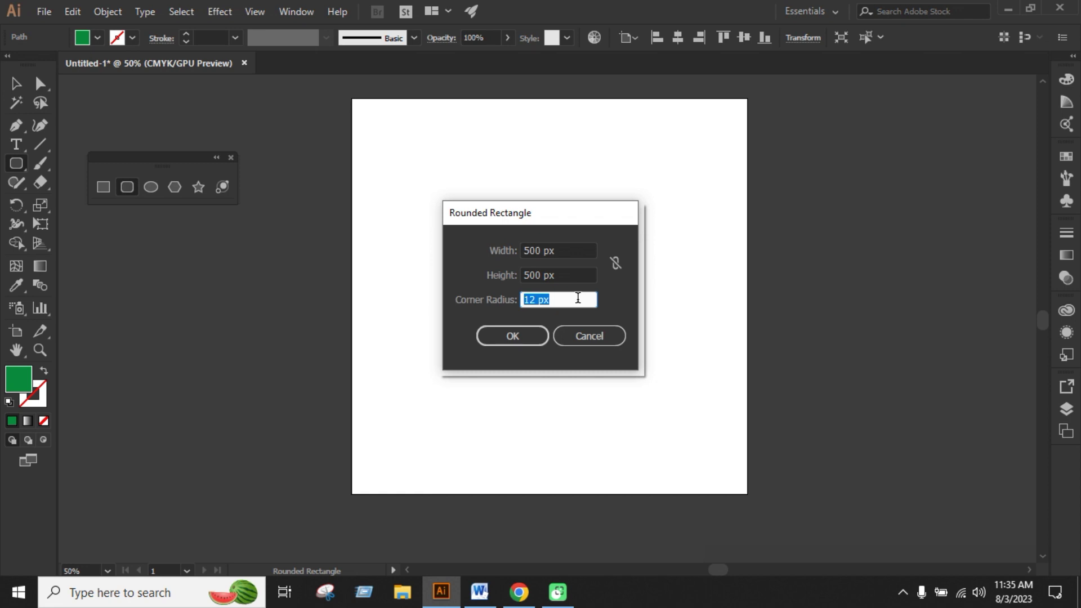
pyautogui.write('100')
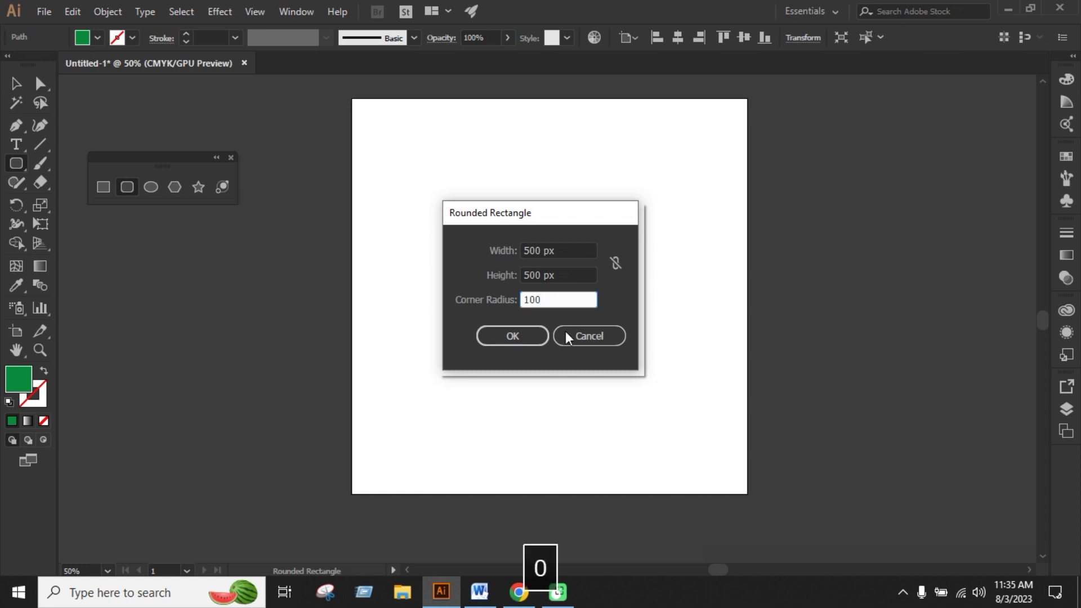
pyautogui.click(532, 336)
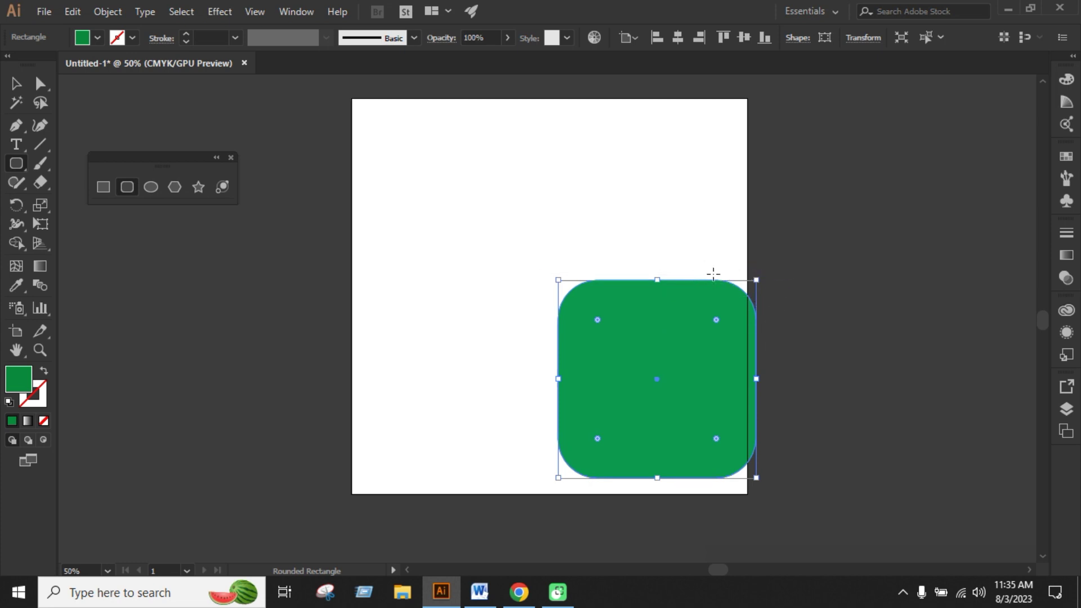
# Move the green rounded square to the upper middle of the artboard, fully inside its edges.
pyautogui.click(16, 84)
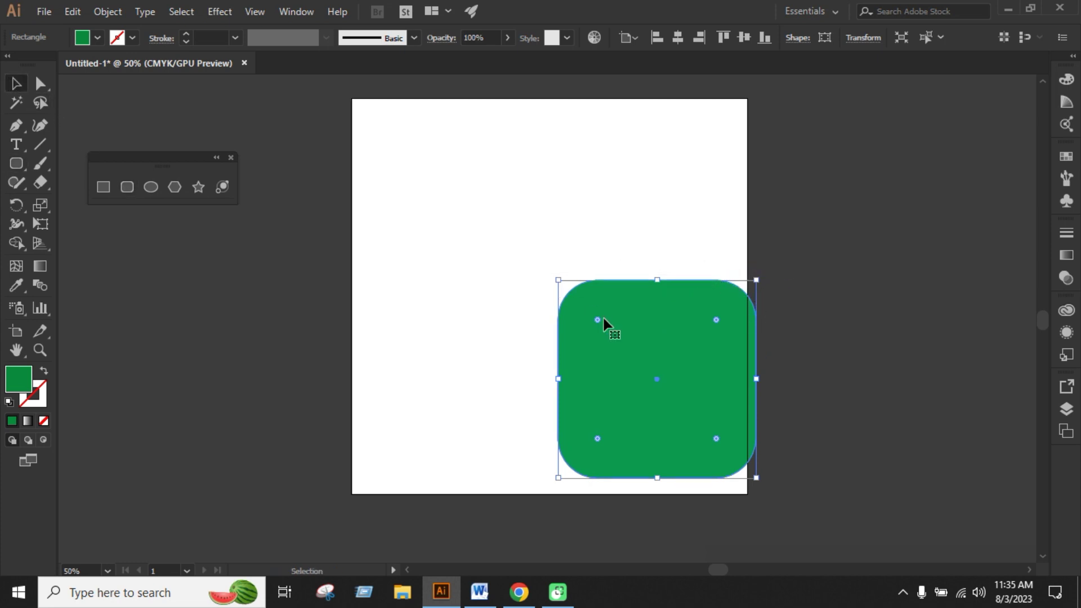
pyautogui.moveTo(604, 322); pyautogui.dragTo(502, 155)
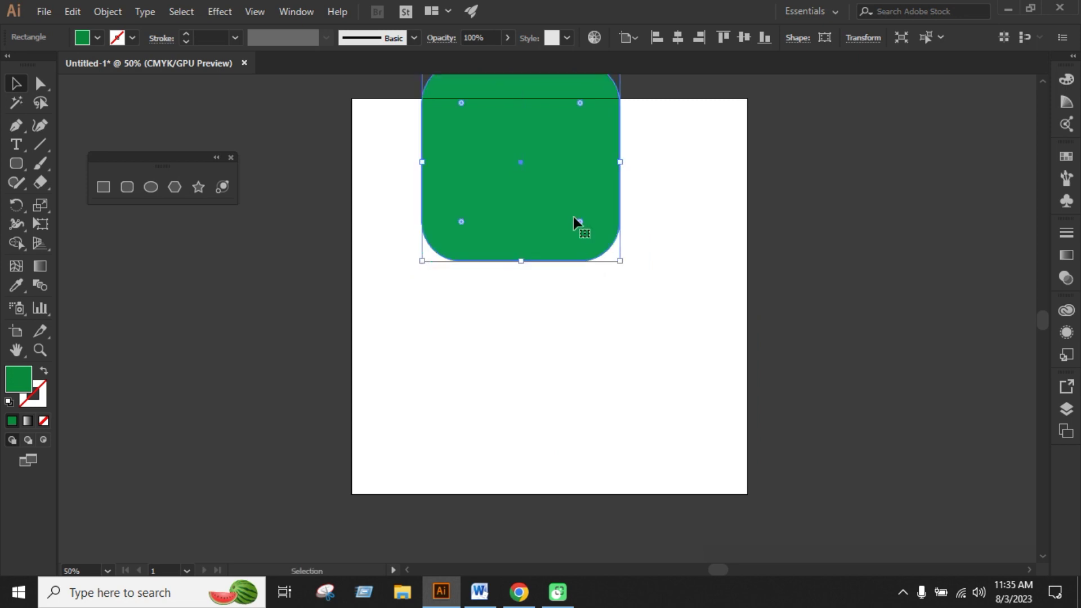
pyautogui.scroll(2, 597, 248)
pyautogui.moveTo(575, 222); pyautogui.dragTo(603, 283)
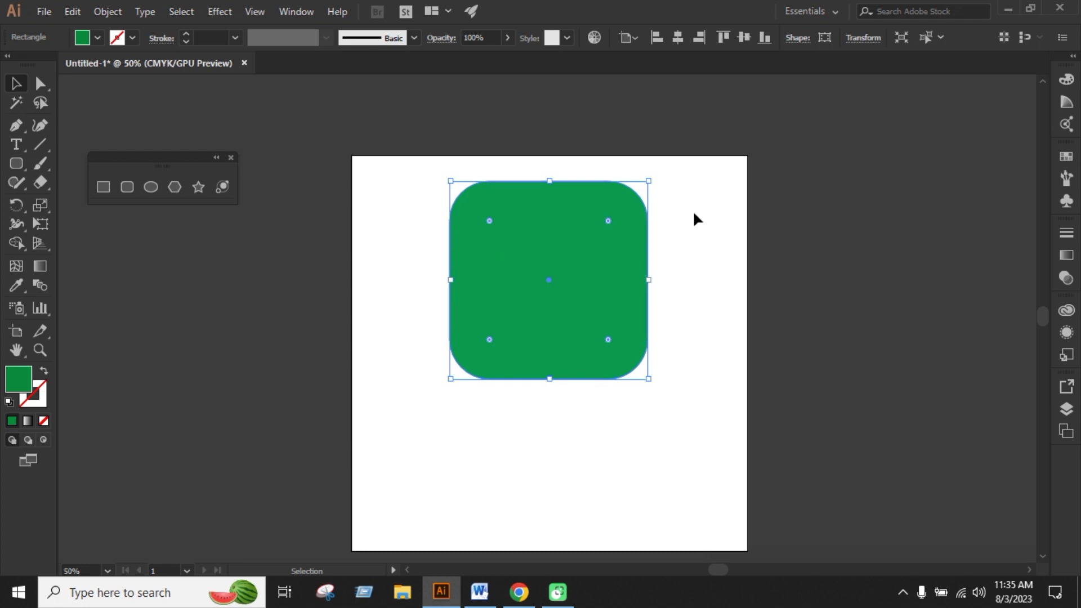
pyautogui.scroll(-1, 584, 275)
pyautogui.moveTo(586, 254); pyautogui.dragTo(589, 228)
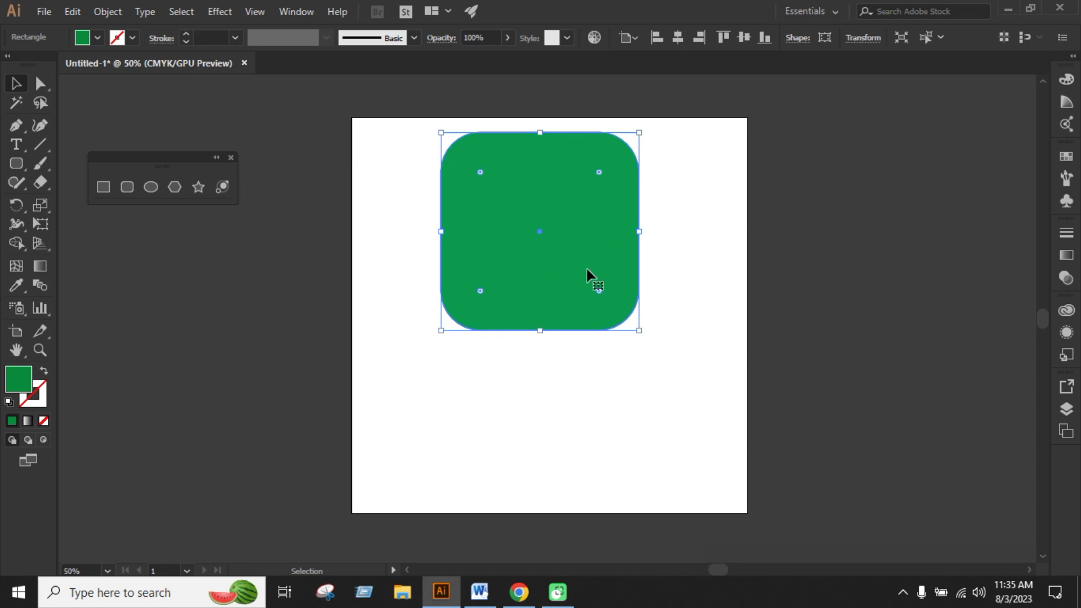
pyautogui.moveTo(586, 231); pyautogui.dragTo(603, 259)
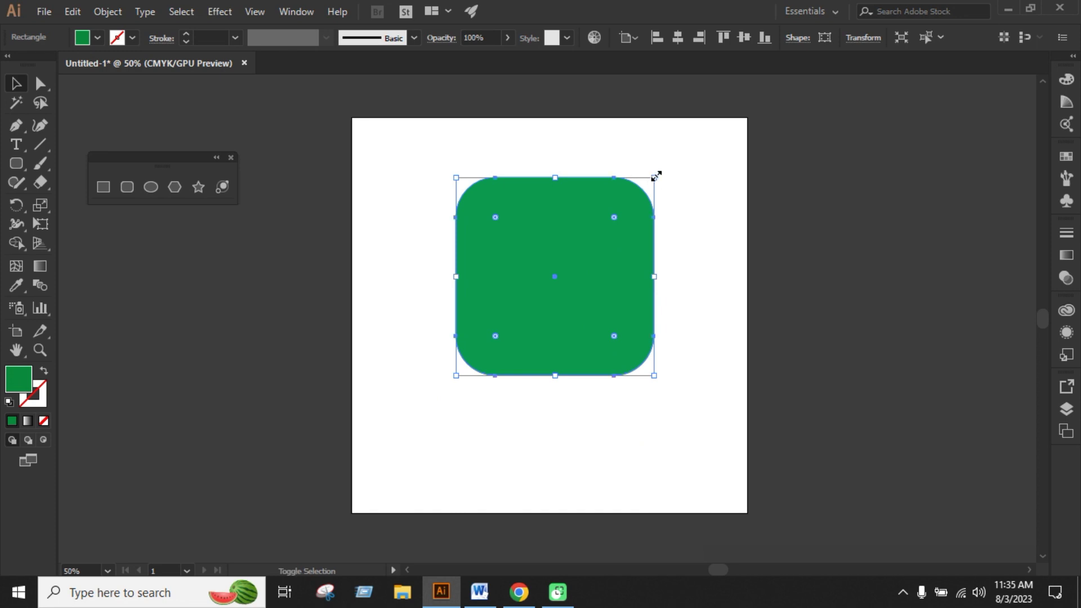
# Try shrinking the rounded square from its upper-right corner, toward the opposite corner and about its centre, undoing each resize.
pyautogui.moveTo(656, 176); pyautogui.dragTo(538, 324)
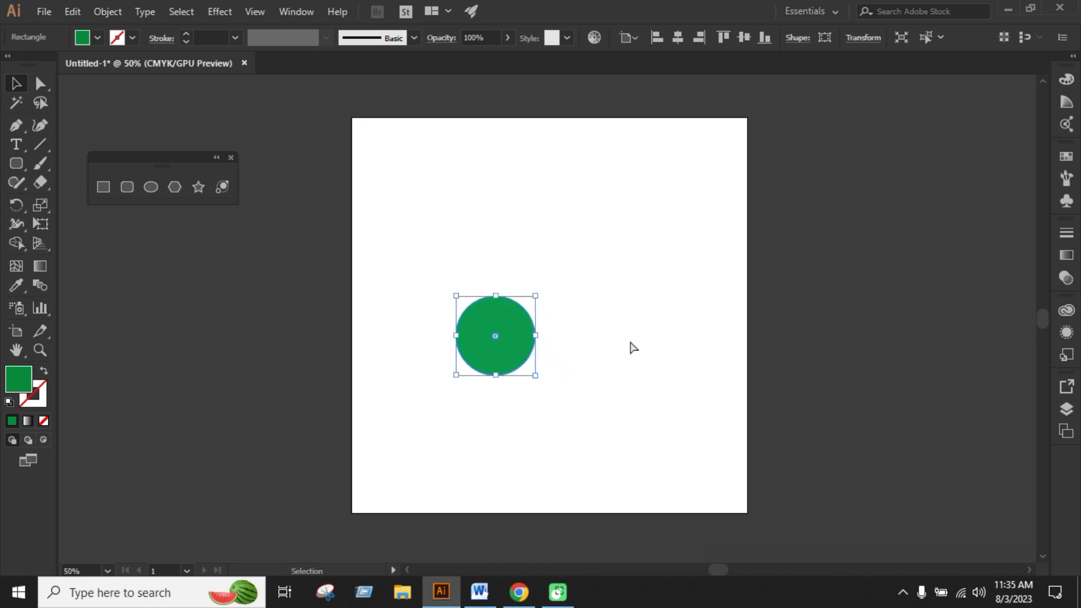
pyautogui.hotkey('ctrl', 'z')
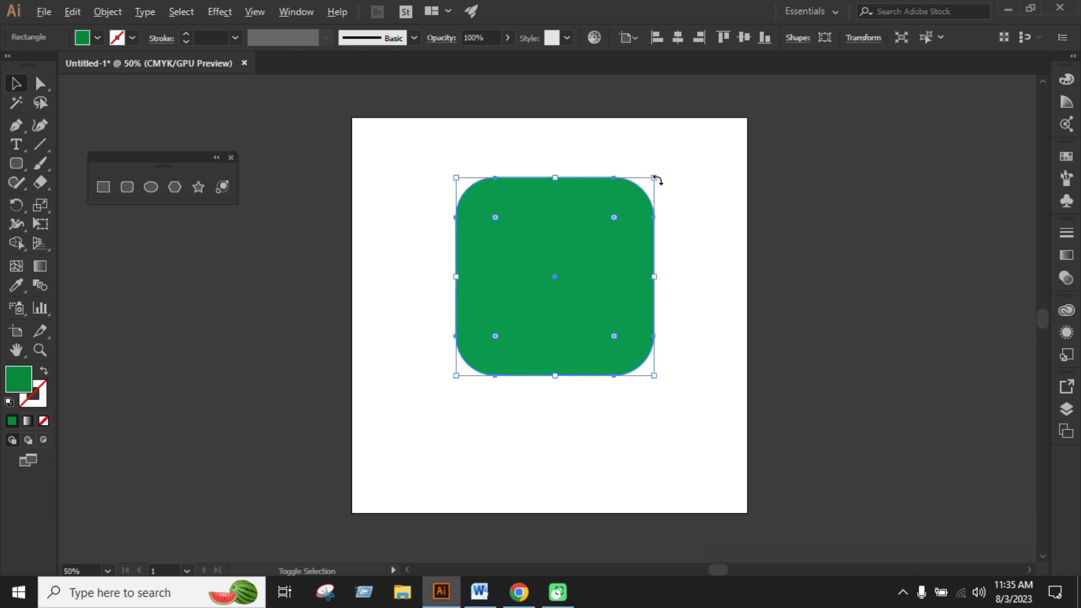
pyautogui.moveTo(654, 178); pyautogui.dragTo(605, 227)
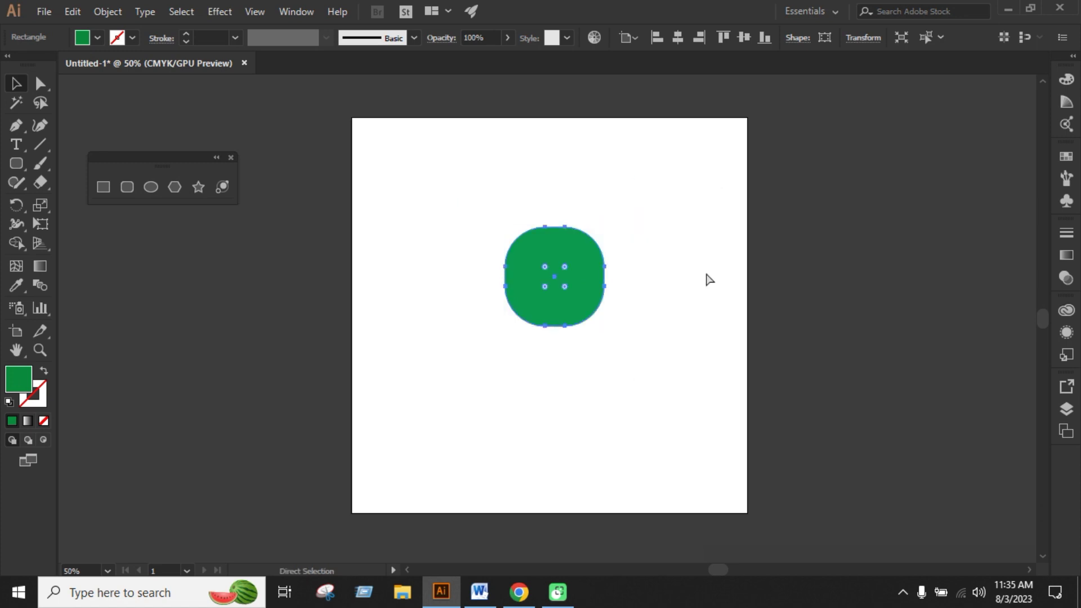
pyautogui.hotkey('ctrl', 'z')
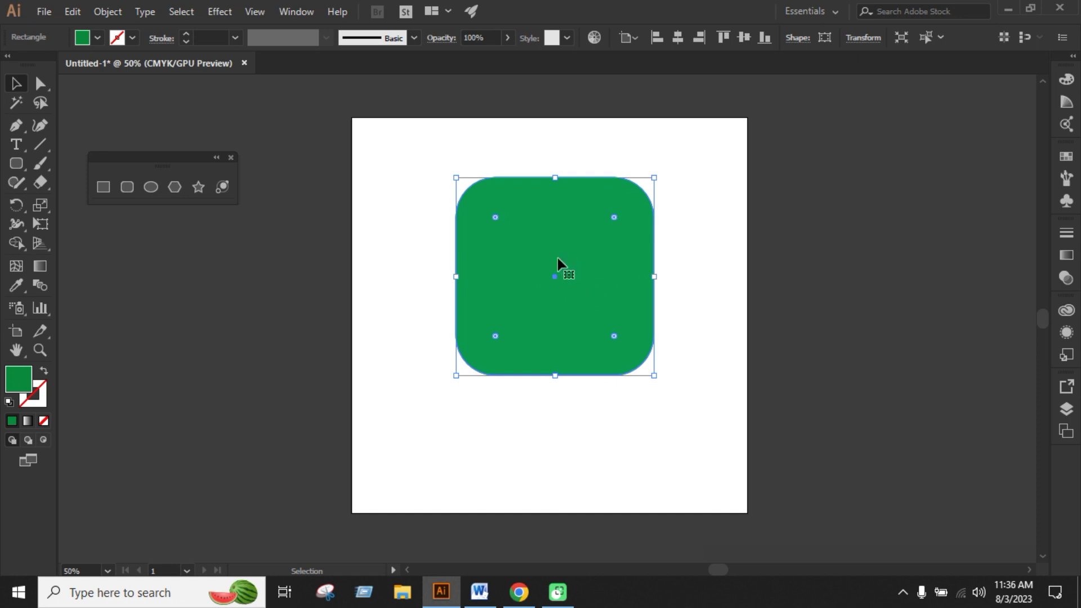
pyautogui.moveTo(654, 177); pyautogui.dragTo(606, 257)
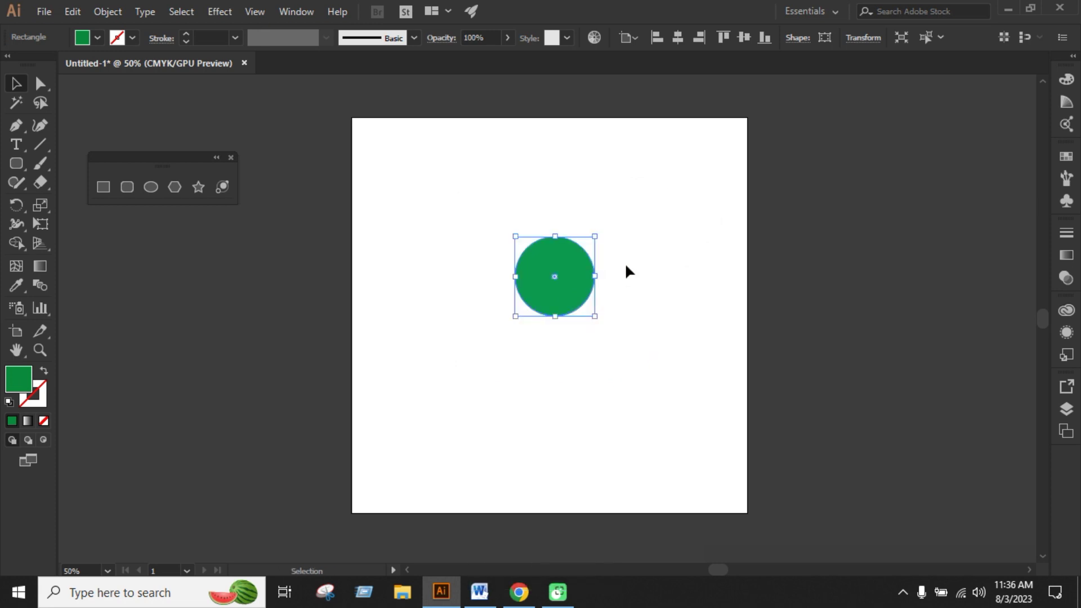
pyautogui.hotkey('ctrl', 'z')
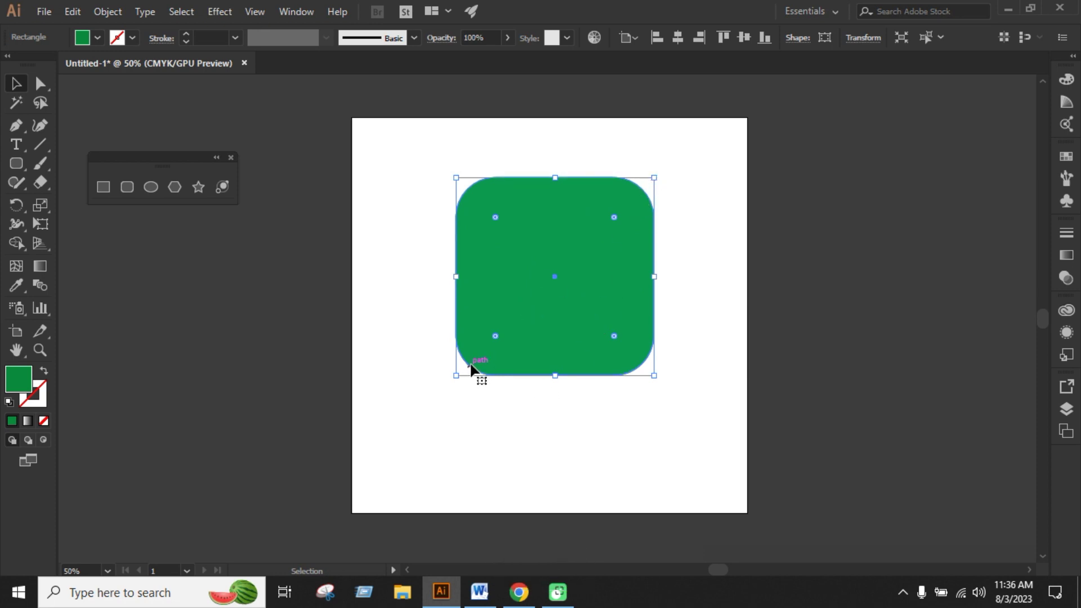
# Scale the rounded square proportionally toward its lower-left corner until it becomes a small circle, and deselect it.
pyautogui.moveTo(654, 177)
pyautogui.mouseDown()
pyautogui.moveTo(614, 257)
pyautogui.moveTo(560, 318)
pyautogui.moveTo(683, 141)
pyautogui.moveTo(529, 312)
pyautogui.moveTo(683, 147)
pyautogui.moveTo(509, 309)
pyautogui.moveTo(661, 170)
pyautogui.mouseUp()
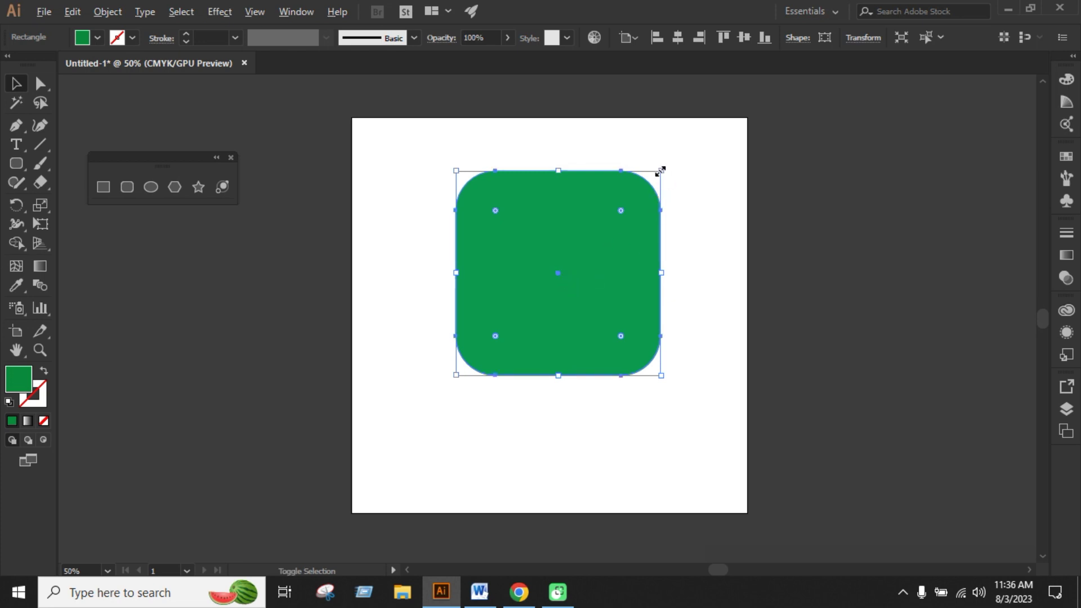
pyautogui.moveTo(661, 170); pyautogui.dragTo(592, 307)
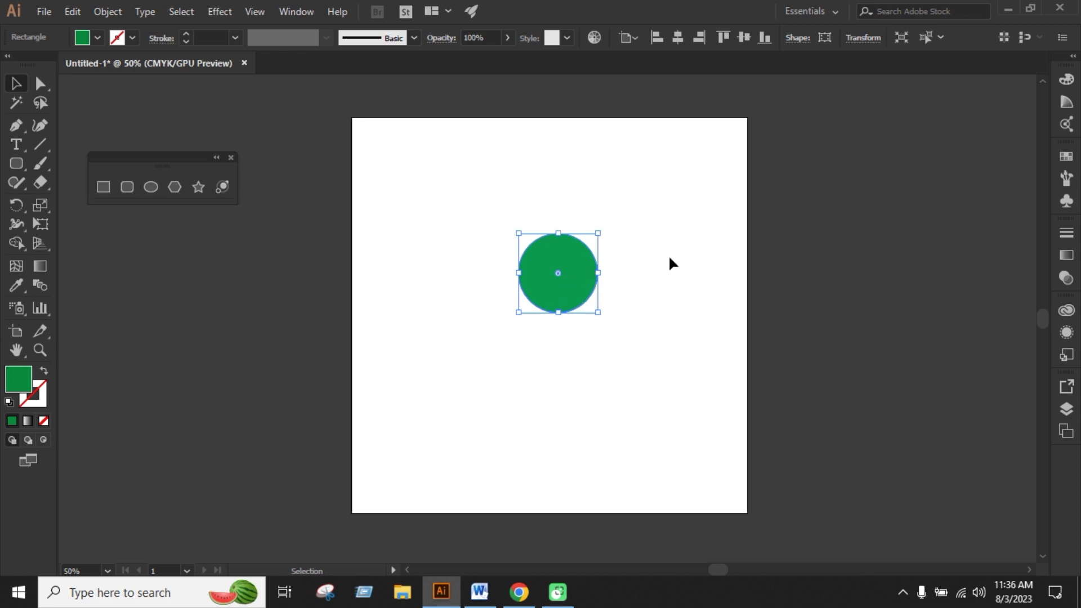
pyautogui.hotkey('ctrl', 'z')
pyautogui.moveTo(659, 172); pyautogui.dragTo(495, 334)
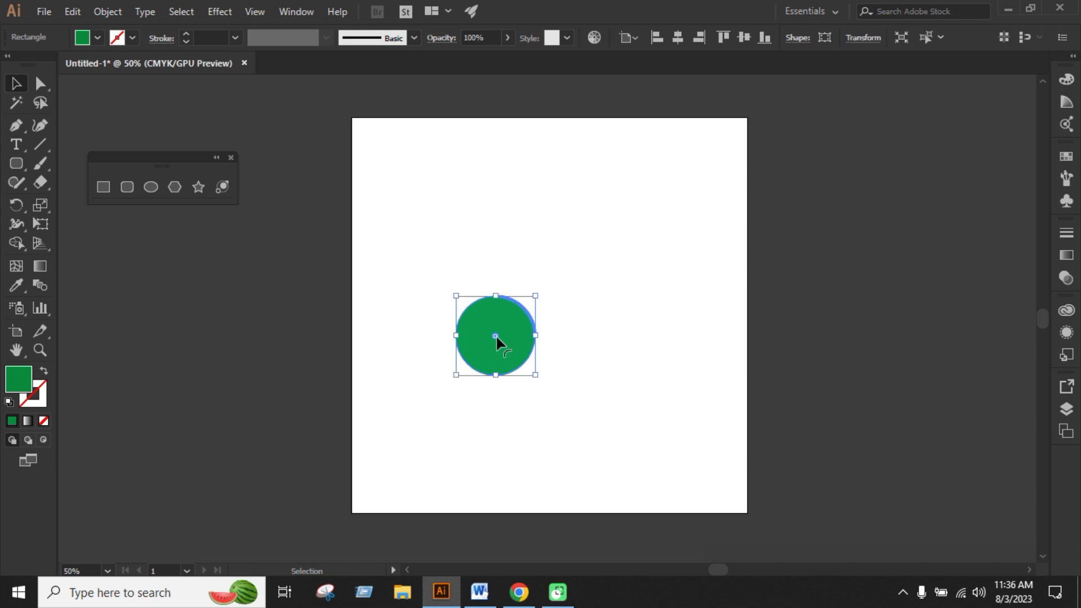
pyautogui.moveTo(497, 335); pyautogui.dragTo(496, 334)
pyautogui.click(603, 328)
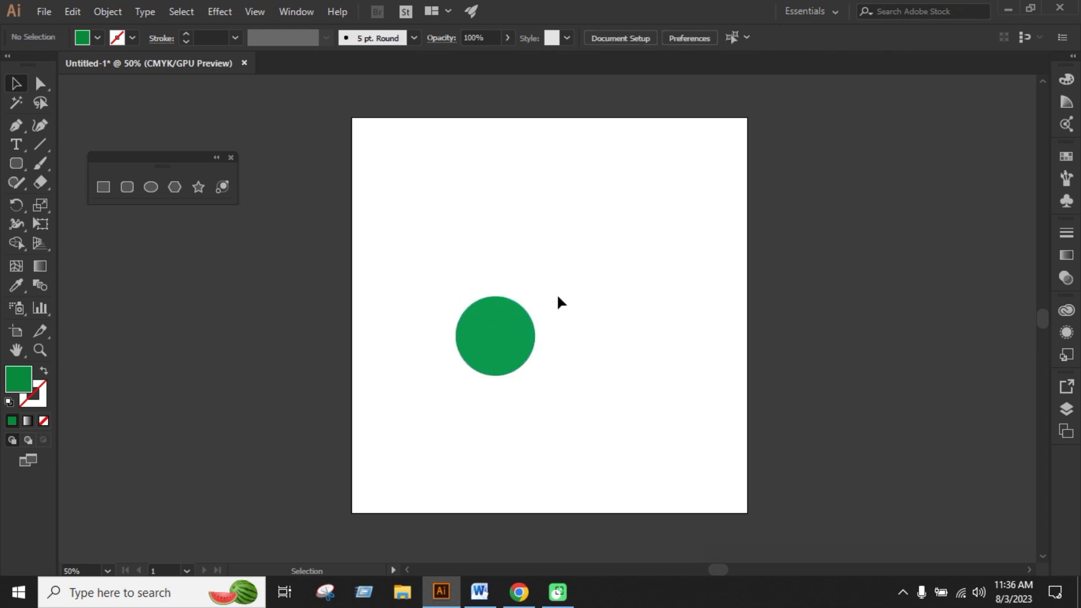
# Set the fill to none and draw a horizontal and a vertical line segment crossing each other above the green circle.
pyautogui.moveTo(39, 144); pyautogui.dragTo(89, 144)
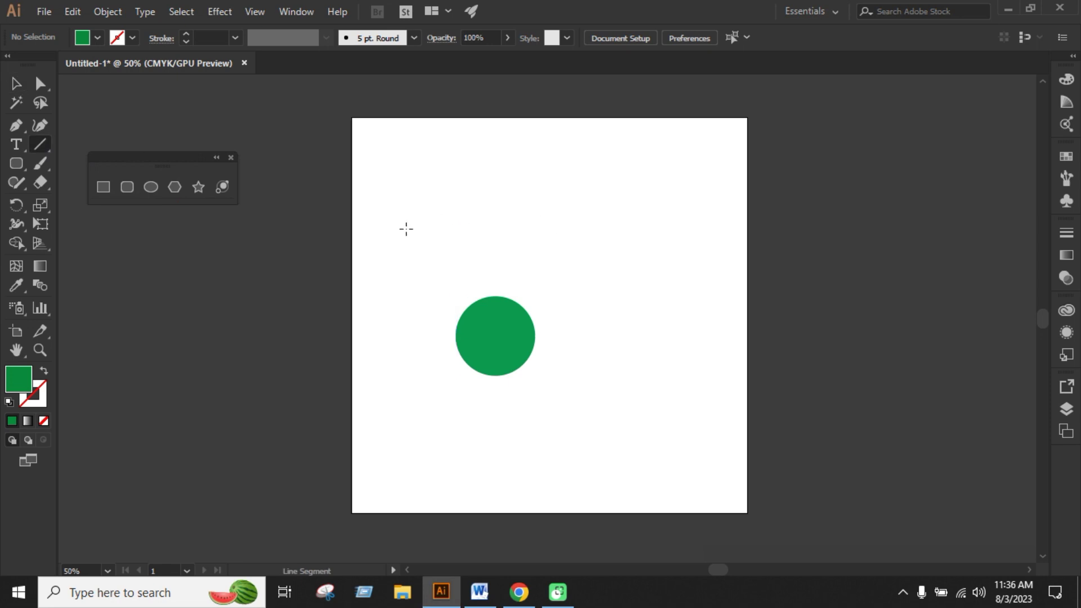
pyautogui.click(97, 37)
pyautogui.click(11, 69)
pyautogui.press('Escape')
pyautogui.moveTo(40, 150); pyautogui.dragTo(93, 144)
pyautogui.moveTo(445, 230); pyautogui.dragTo(703, 231)
pyautogui.moveTo(579, 146); pyautogui.dragTo(572, 354)
pyautogui.moveTo(42, 147); pyautogui.dragTo(96, 146)
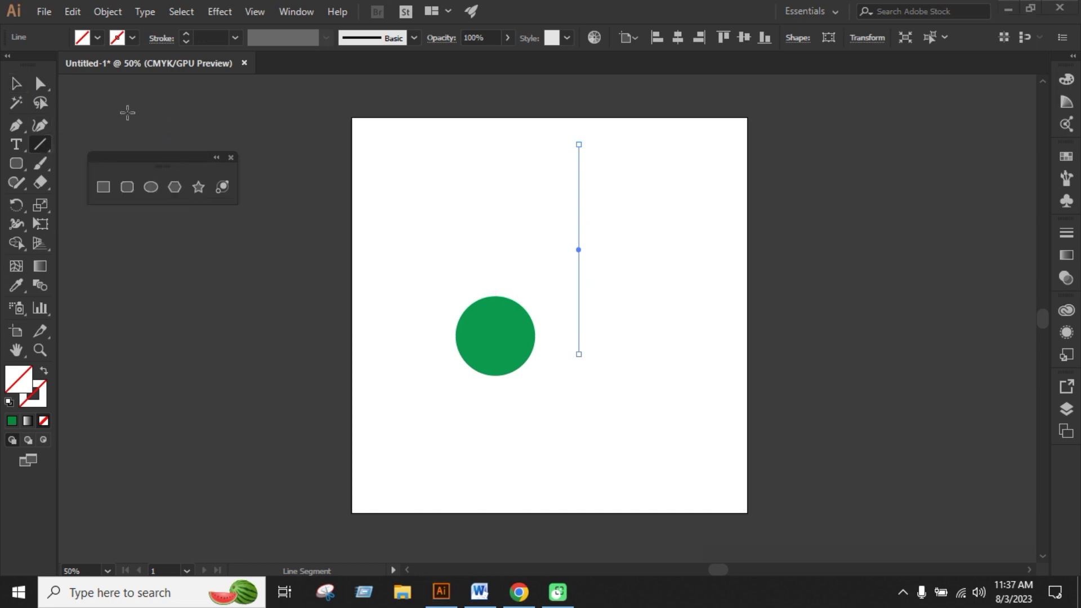
# Select all objects on the artboard, give them a red stroke, and deselect them.
pyautogui.click(17, 84)
pyautogui.hotkey('ctrl', 'a')
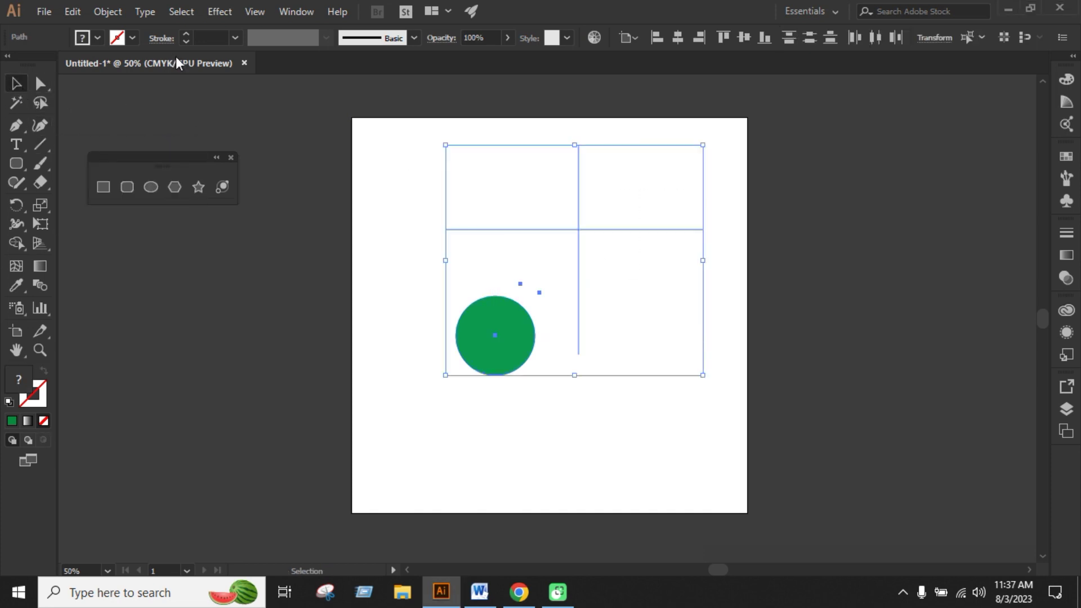
pyautogui.click(98, 37)
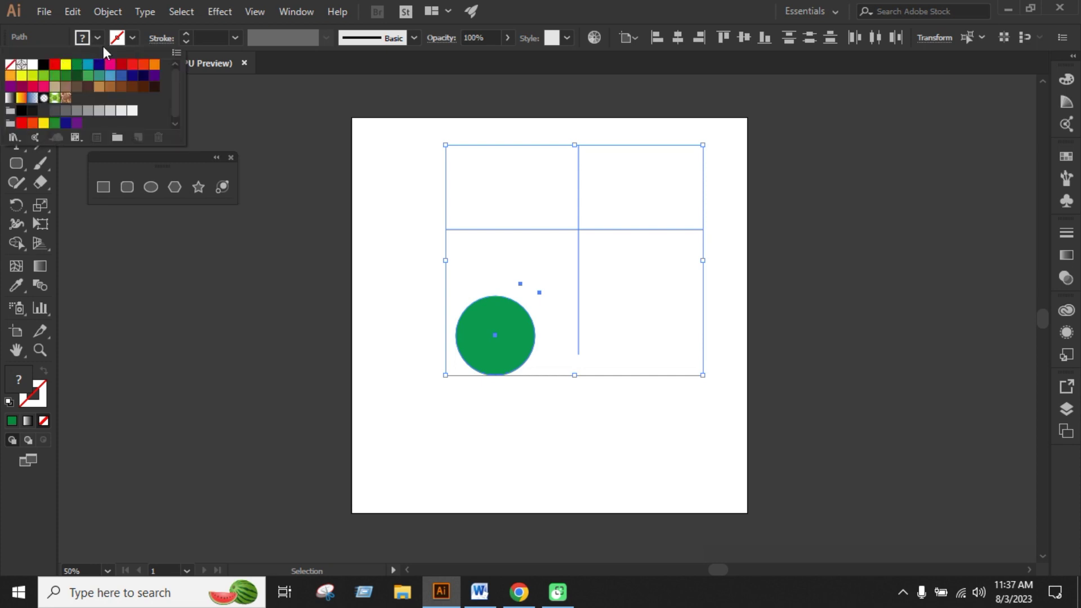
pyautogui.click(134, 37)
pyautogui.click(134, 38)
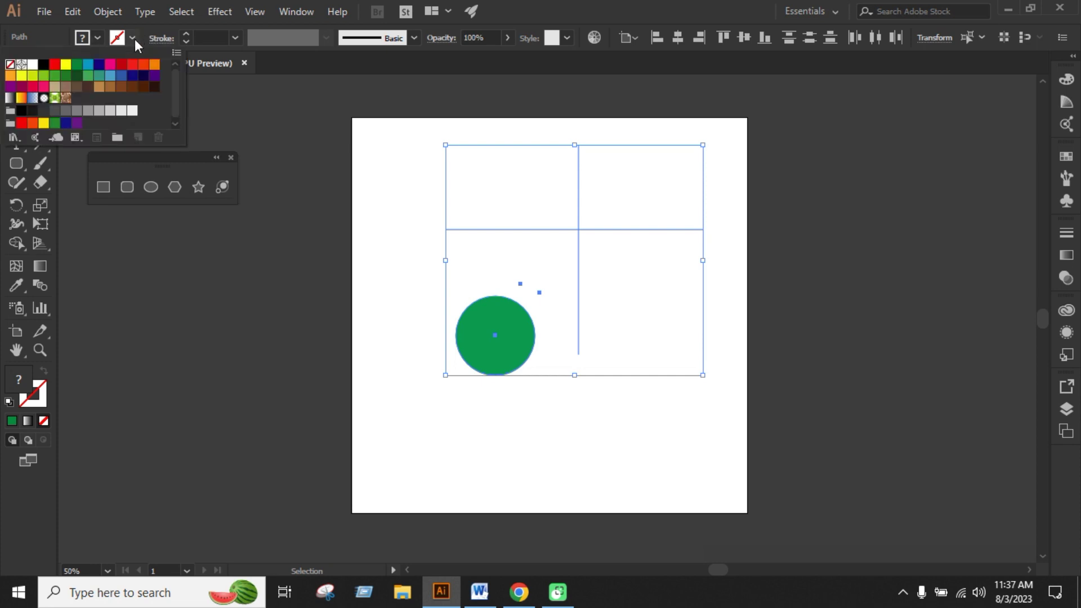
pyautogui.click(57, 66)
pyautogui.click(35, 232)
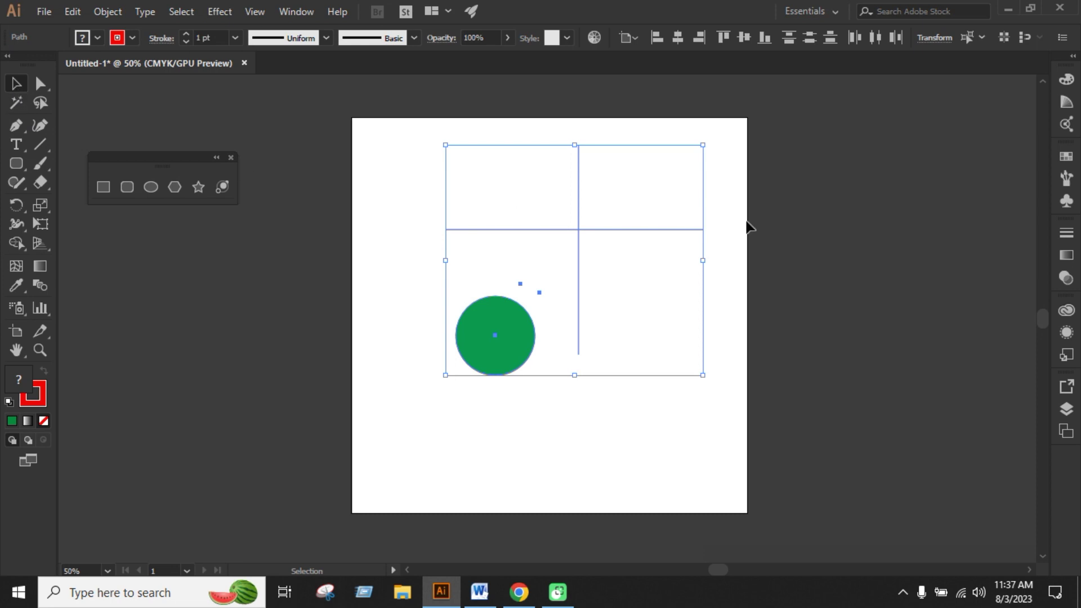
pyautogui.click(783, 253)
# Set the stroke weight of the two crossing lines to 3 pt.
pyautogui.scroll(1, 702, 254)
pyautogui.moveTo(527, 205); pyautogui.dragTo(637, 316)
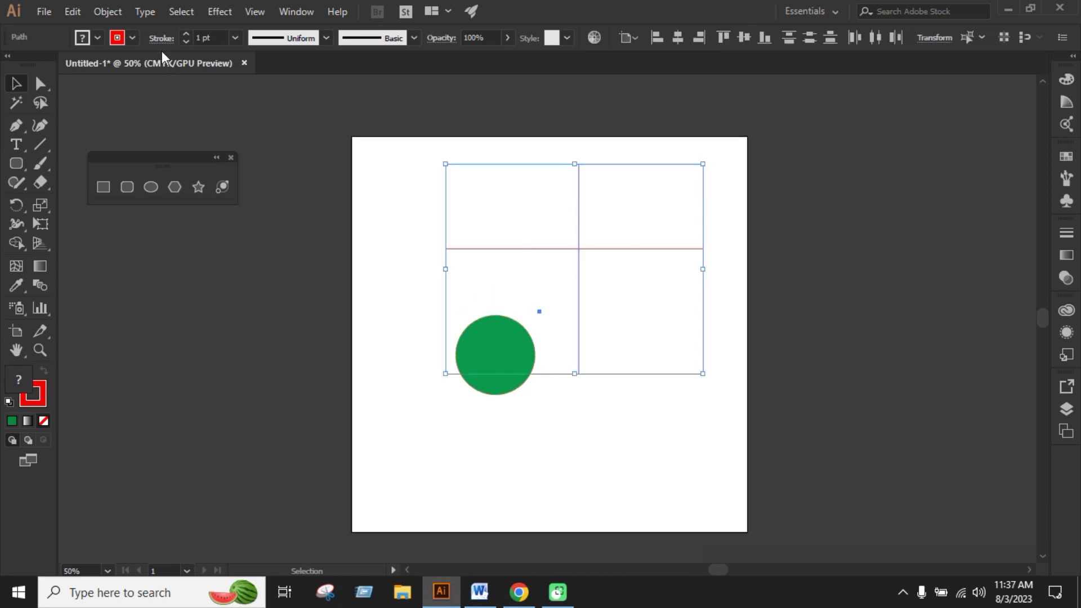
pyautogui.click(186, 34)
pyautogui.click(186, 34)
pyautogui.click(852, 317)
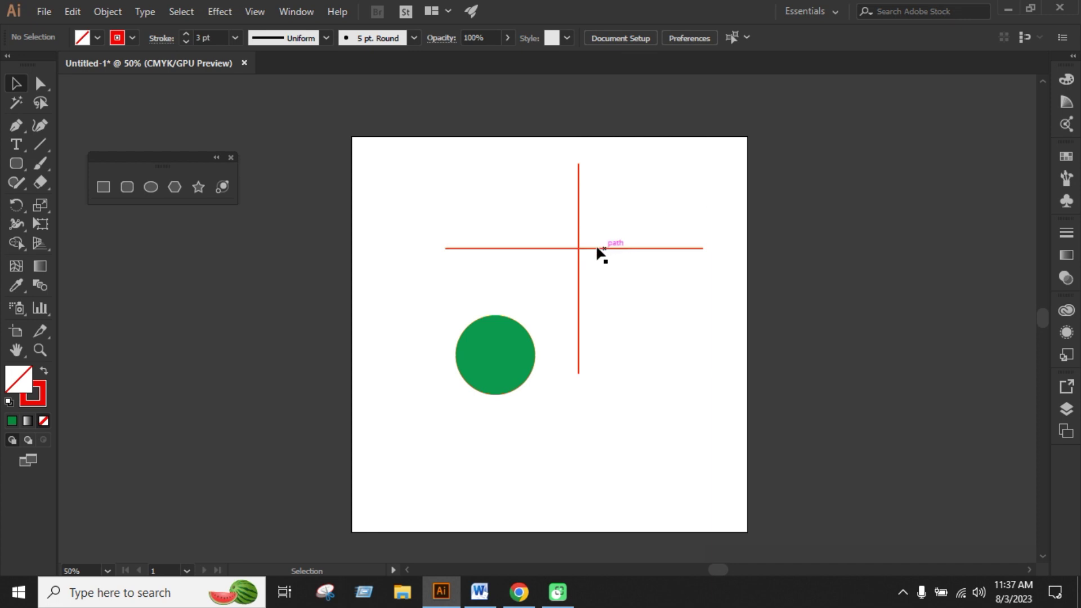
# Enlarge the green circle about its centre into a rounded square, and centre it on the intersection of the red lines.
pyautogui.click(513, 361)
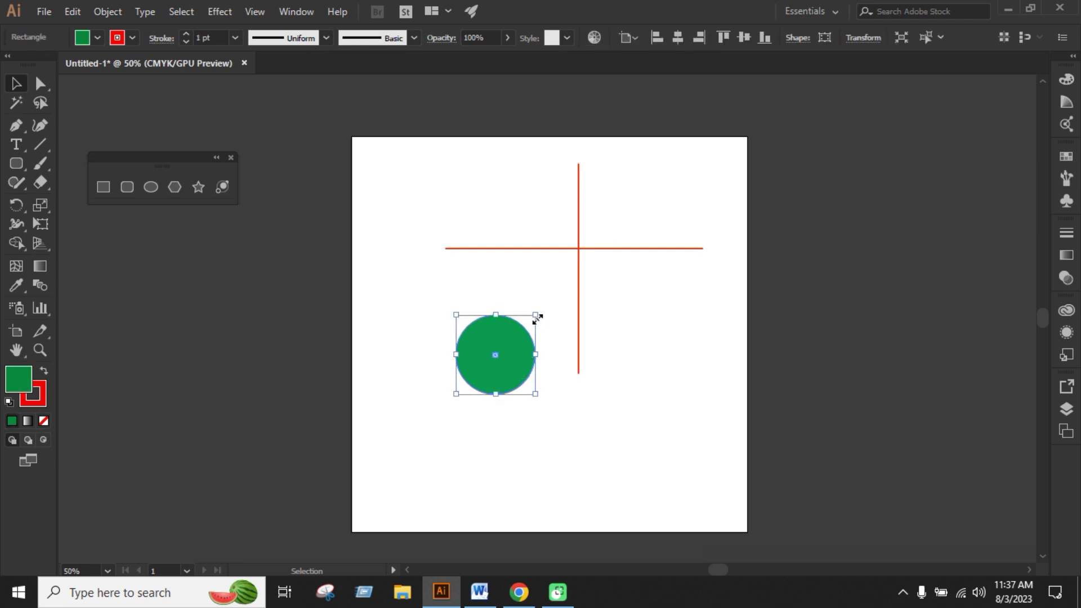
pyautogui.moveTo(536, 316); pyautogui.dragTo(575, 278)
pyautogui.click(665, 377)
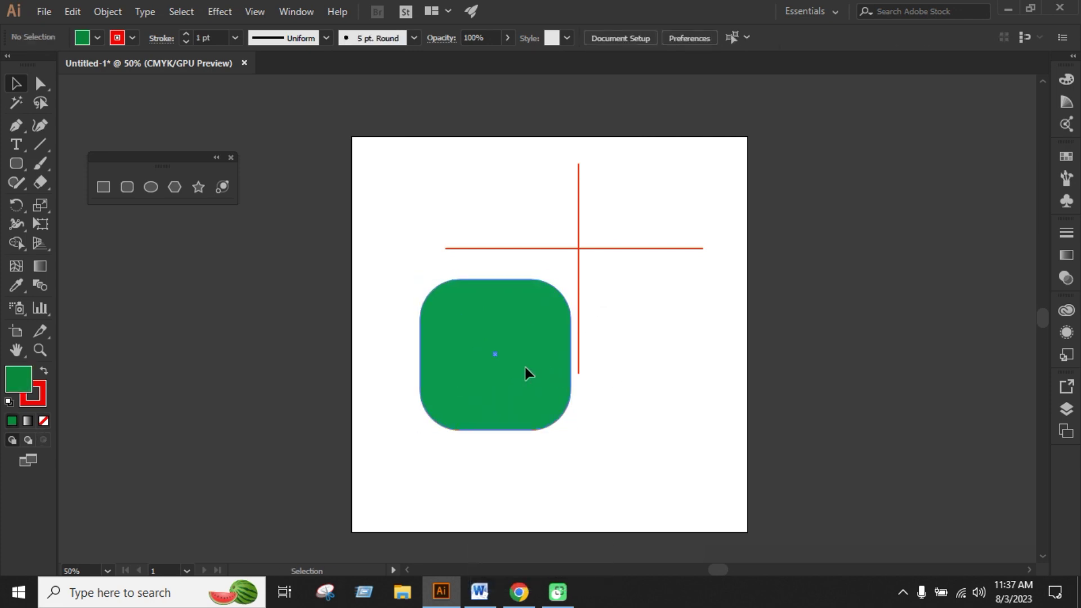
pyautogui.moveTo(526, 369); pyautogui.dragTo(612, 265)
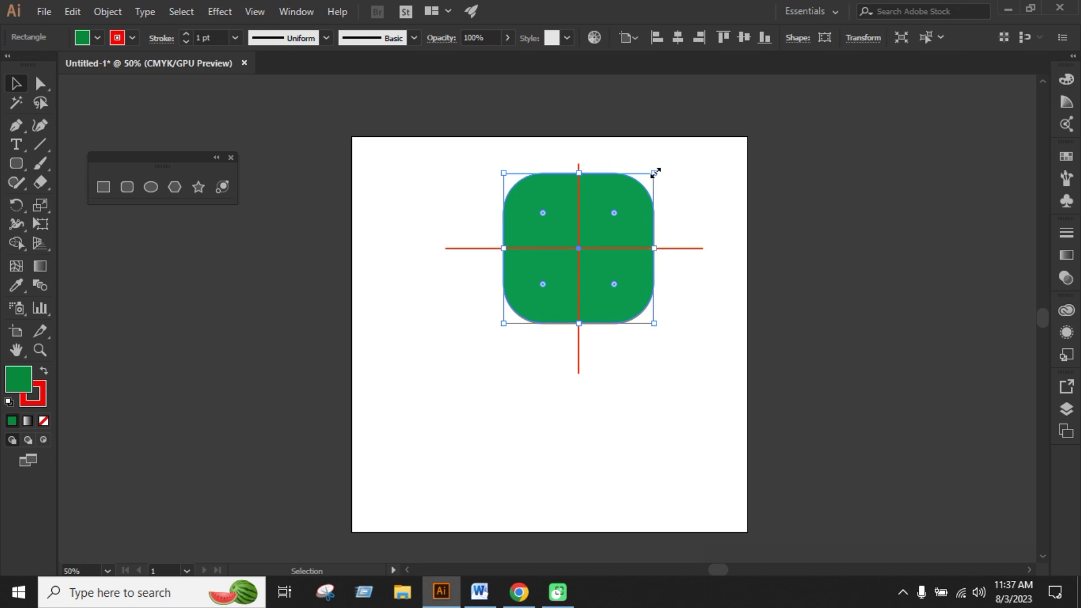
# Try shrinking the rounded square about its centre over the crossing lines, and undo the resize.
pyautogui.moveTo(656, 172); pyautogui.dragTo(623, 251)
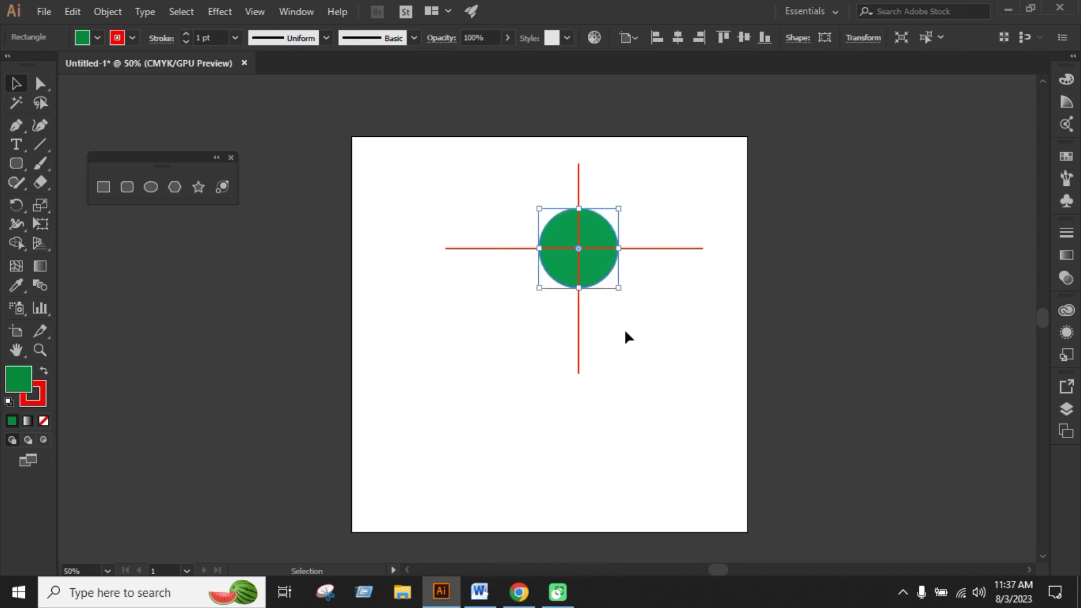
pyautogui.hotkey('ctrl', 'z')
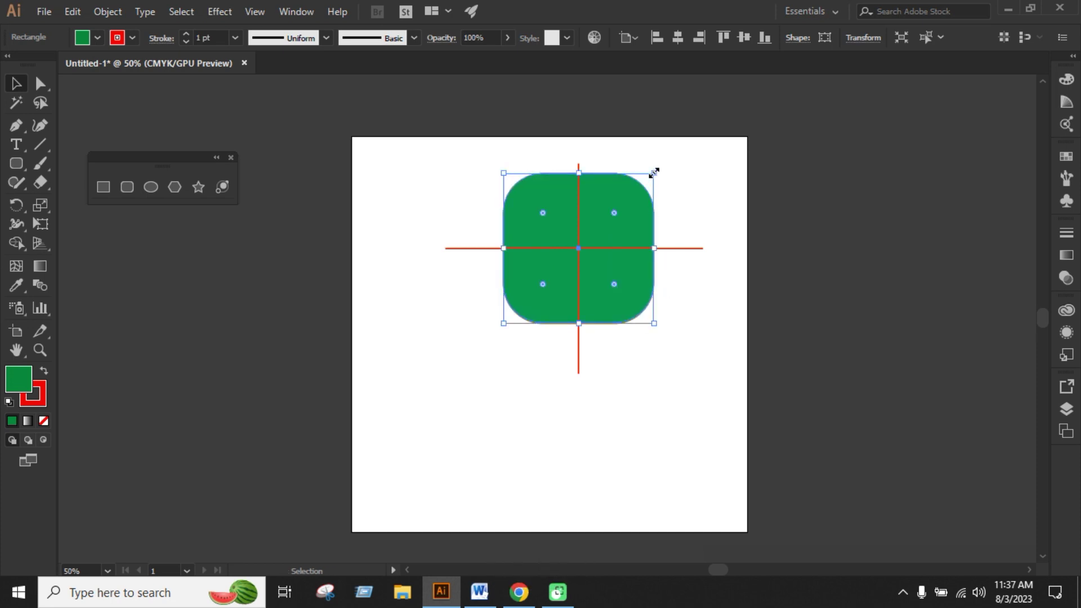
# Try scaling the rounded square proportionally towards and past its fixed lower-left corner, and undo each resize.
pyautogui.moveTo(655, 173); pyautogui.dragTo(424, 403)
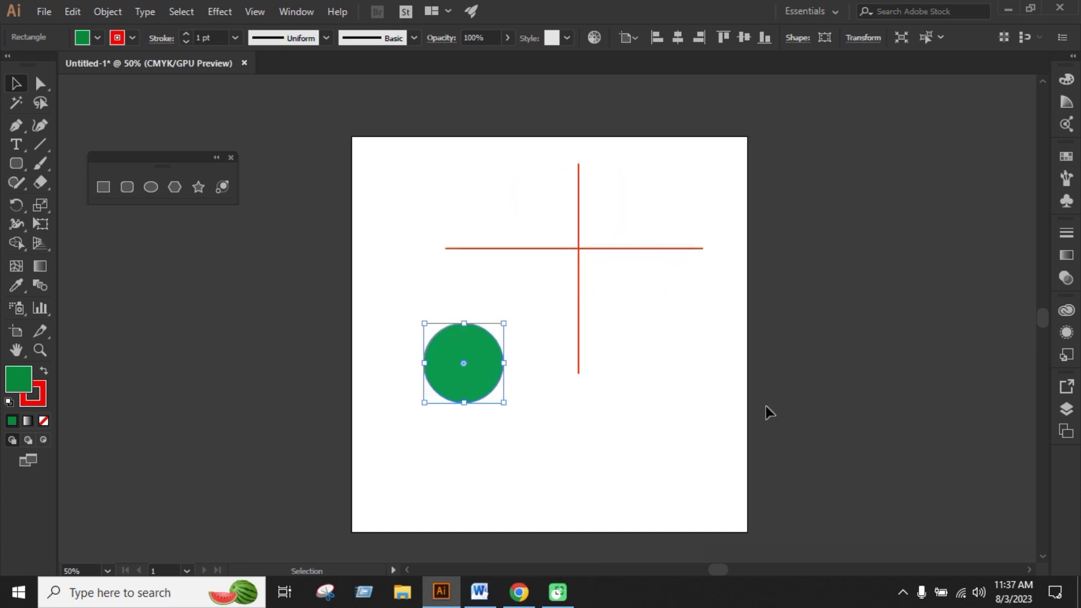
pyautogui.hotkey('ctrl', 'z')
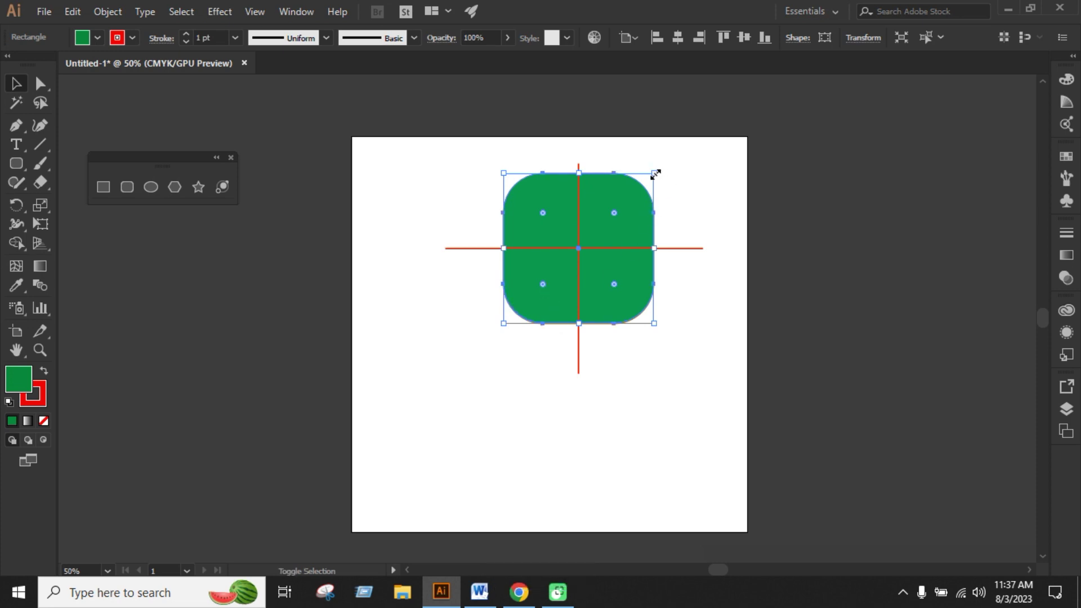
pyautogui.moveTo(655, 174); pyautogui.dragTo(582, 264)
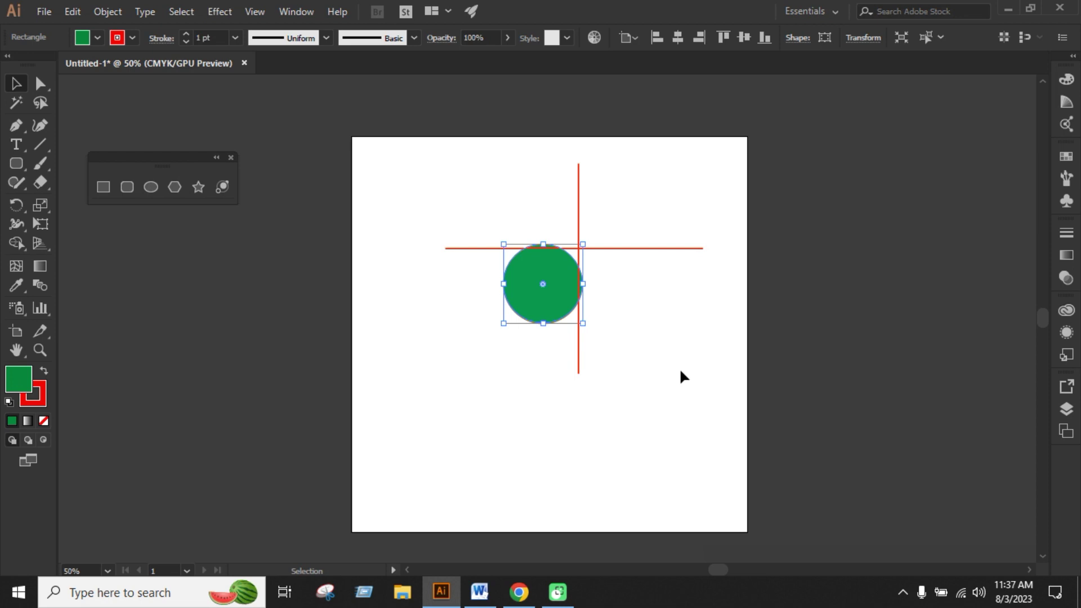
pyautogui.press('a')
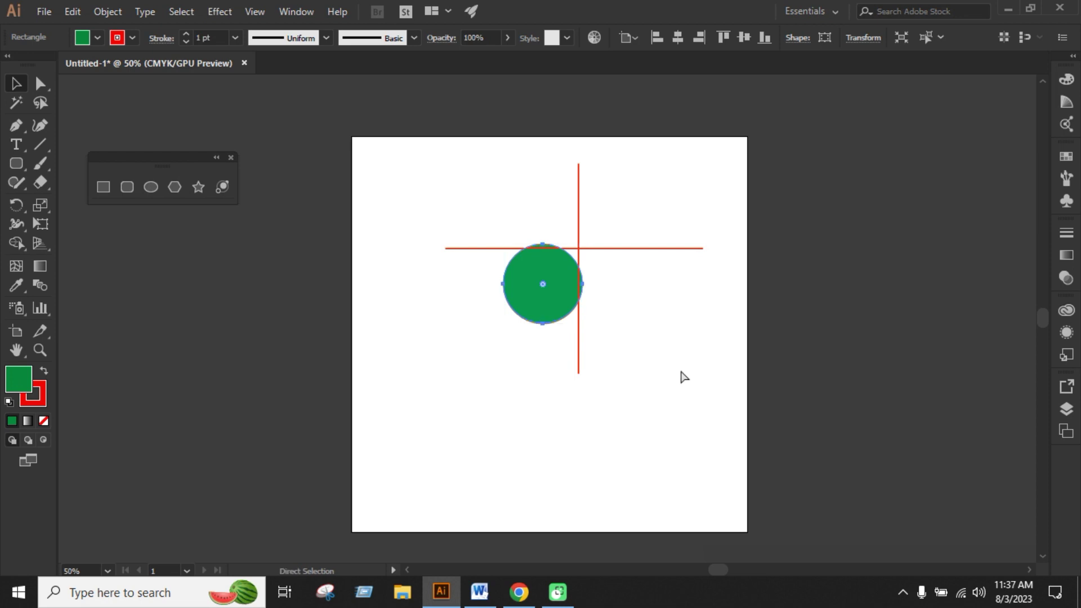
pyautogui.hotkey('ctrl', 'z')
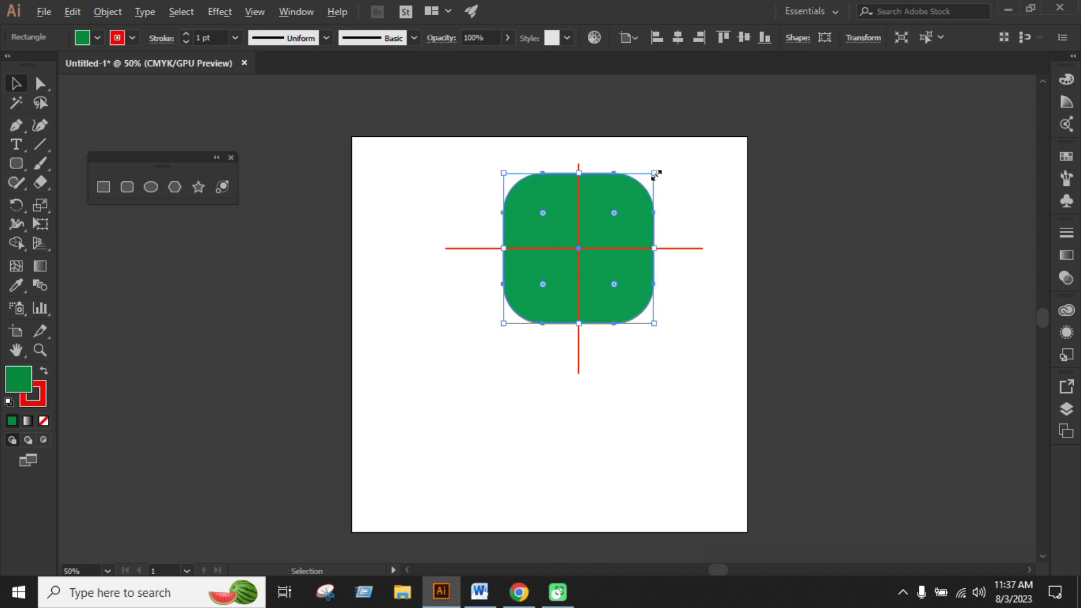
# Try shrinking the rounded square about its centre into a small circle, undo the resize, and deselect it.
pyautogui.moveTo(656, 175); pyautogui.dragTo(624, 239)
pyautogui.press('a')
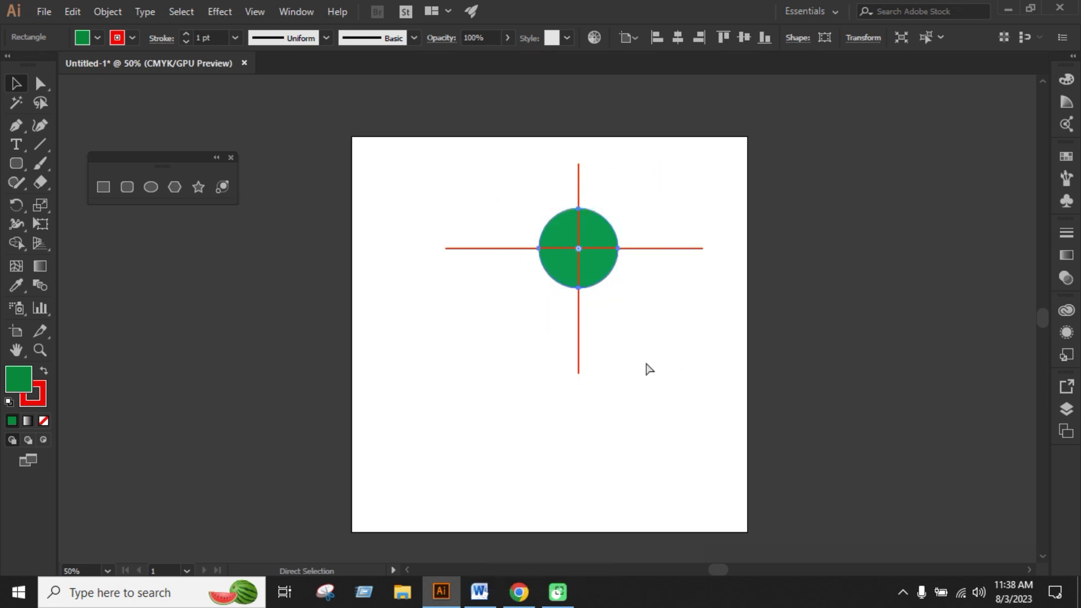
pyautogui.press('v')
pyautogui.hotkey('ctrl', 'z')
pyautogui.click(645, 363)
pyautogui.scroll(-2, 630, 217)
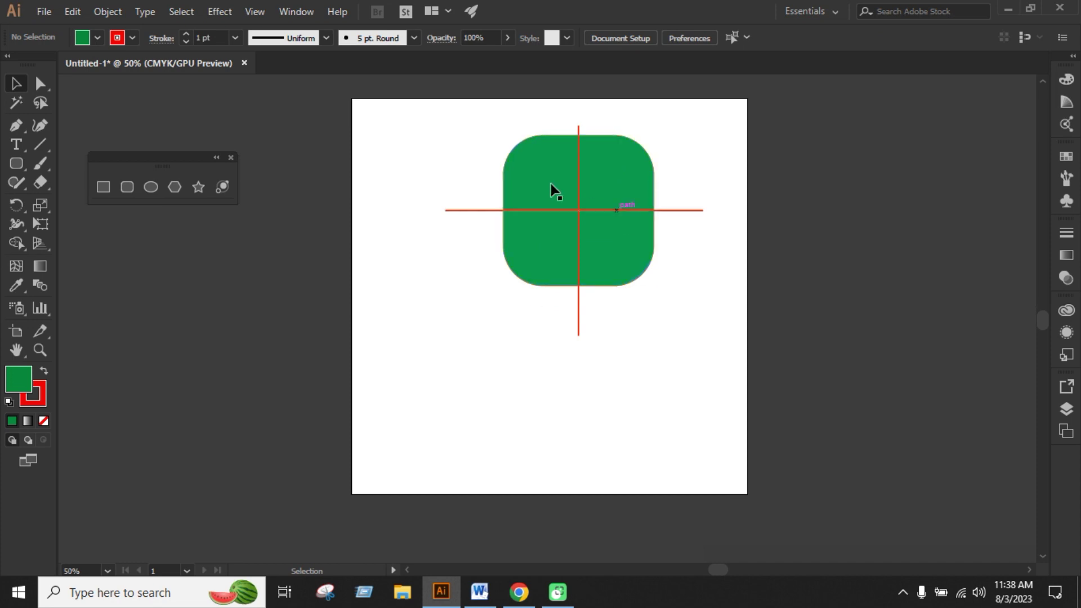
# Select the rounded square and both crossing red lines, and delete them to clear the artboard.
pyautogui.moveTo(496, 130); pyautogui.dragTo(635, 269)
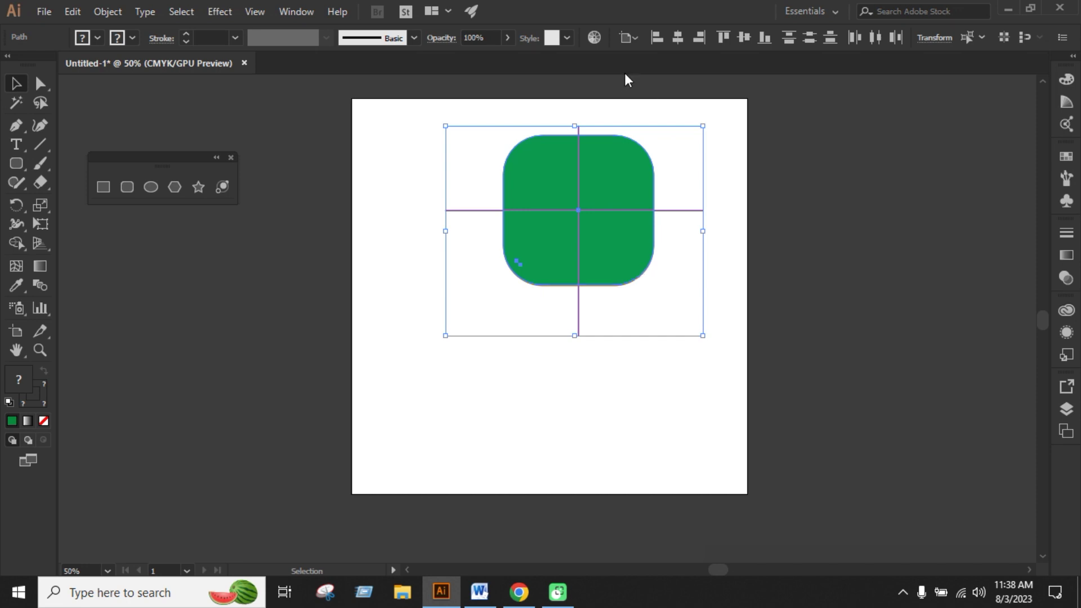
pyautogui.scroll(2, 640, 224)
pyautogui.click(521, 148)
pyautogui.scroll(-1, 520, 152)
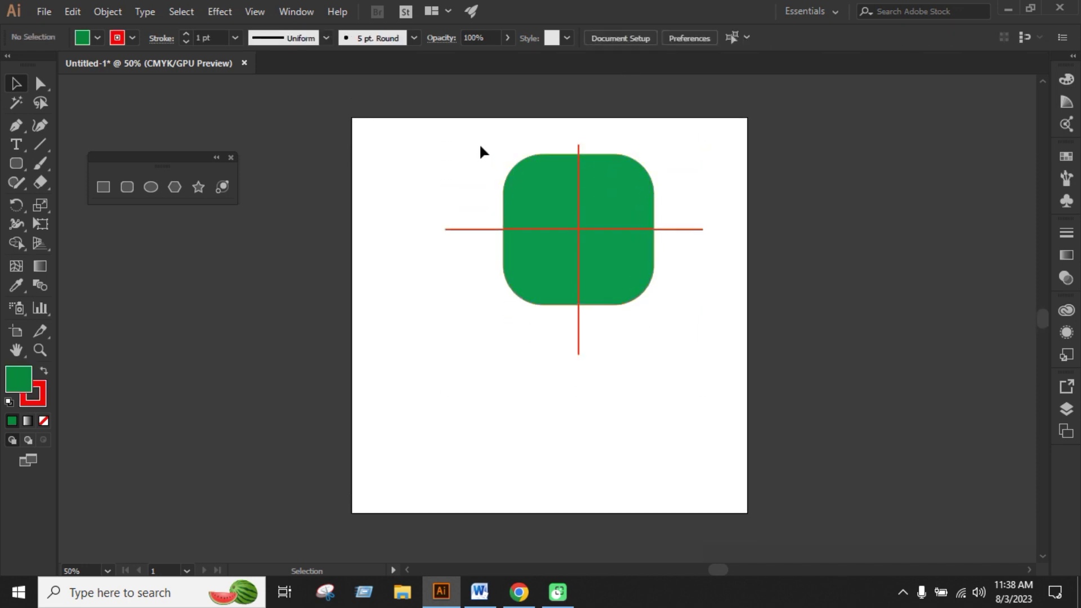
pyautogui.moveTo(479, 145); pyautogui.dragTo(630, 309)
pyautogui.press('BackSpace')
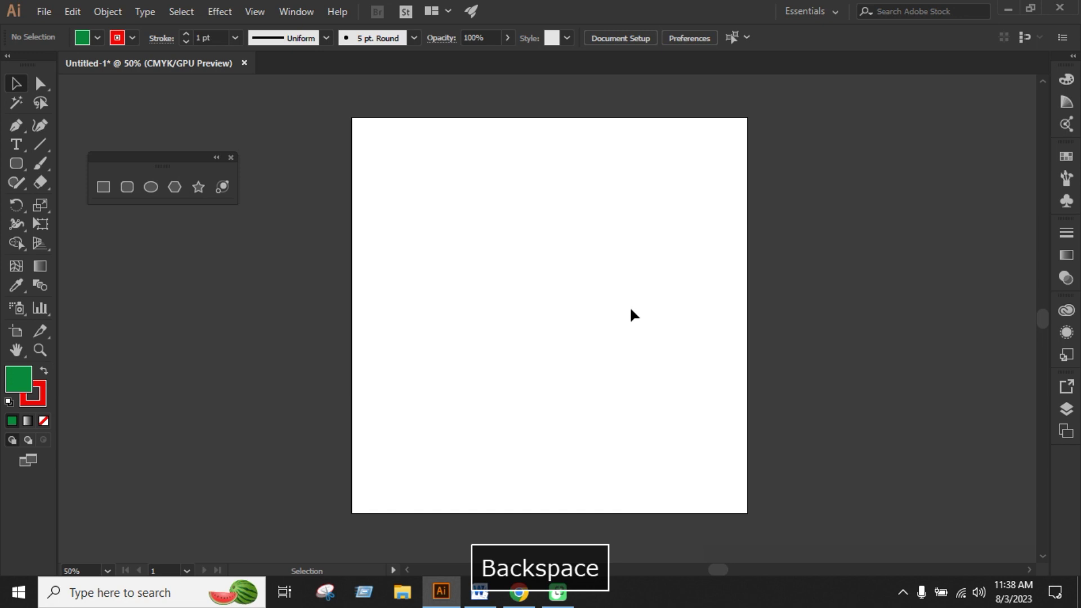
# Draw a tall, narrow ellipse freehand on the empty artboard, and delete it.
pyautogui.click(151, 187)
pyautogui.moveTo(478, 240); pyautogui.dragTo(703, 324)
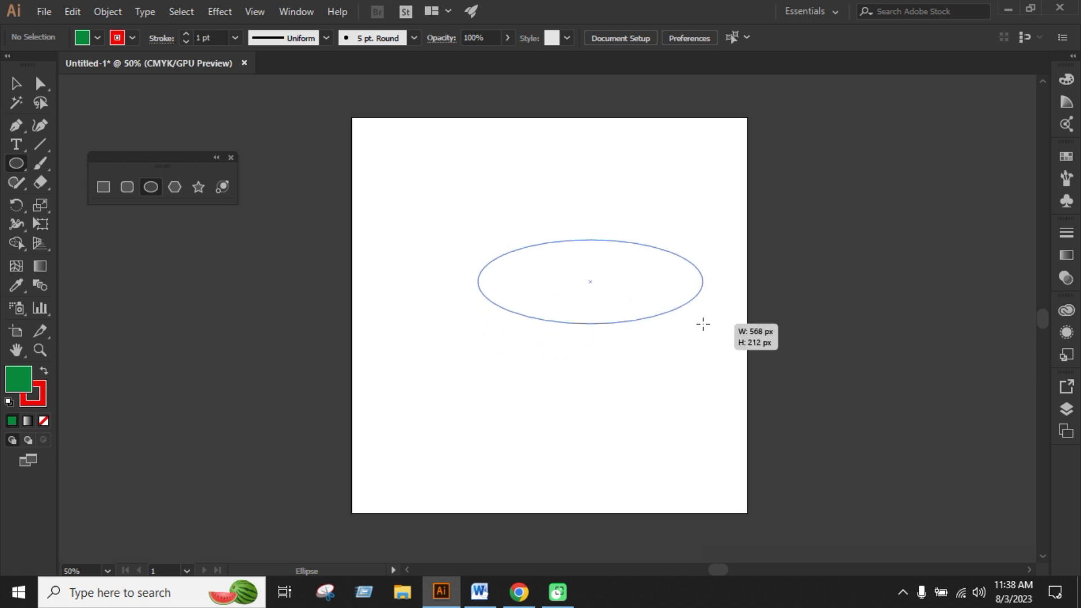
pyautogui.moveTo(703, 324); pyautogui.dragTo(581, 478)
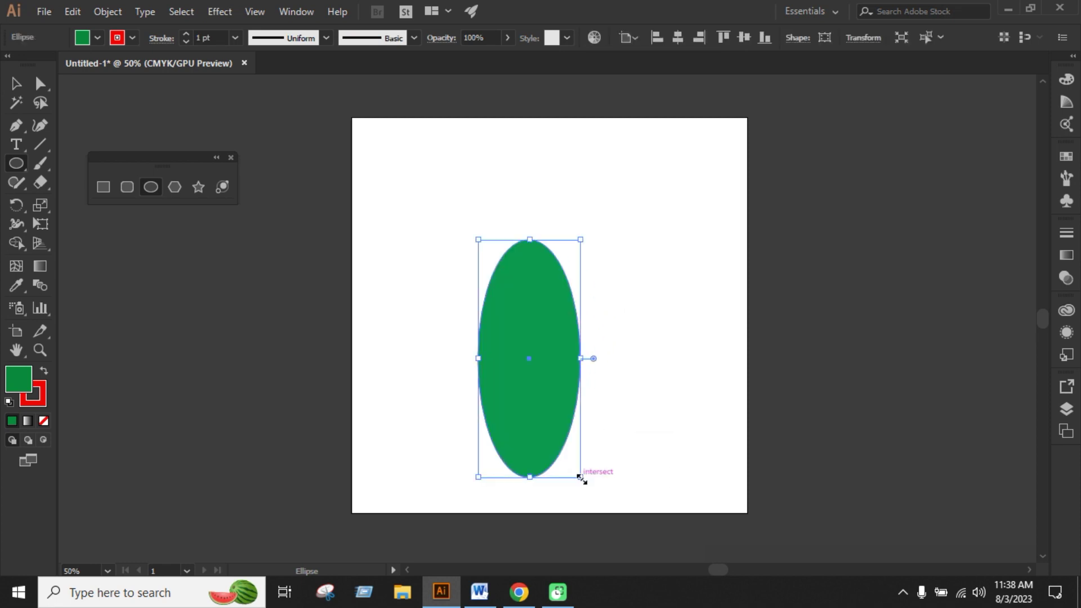
pyautogui.click(16, 84)
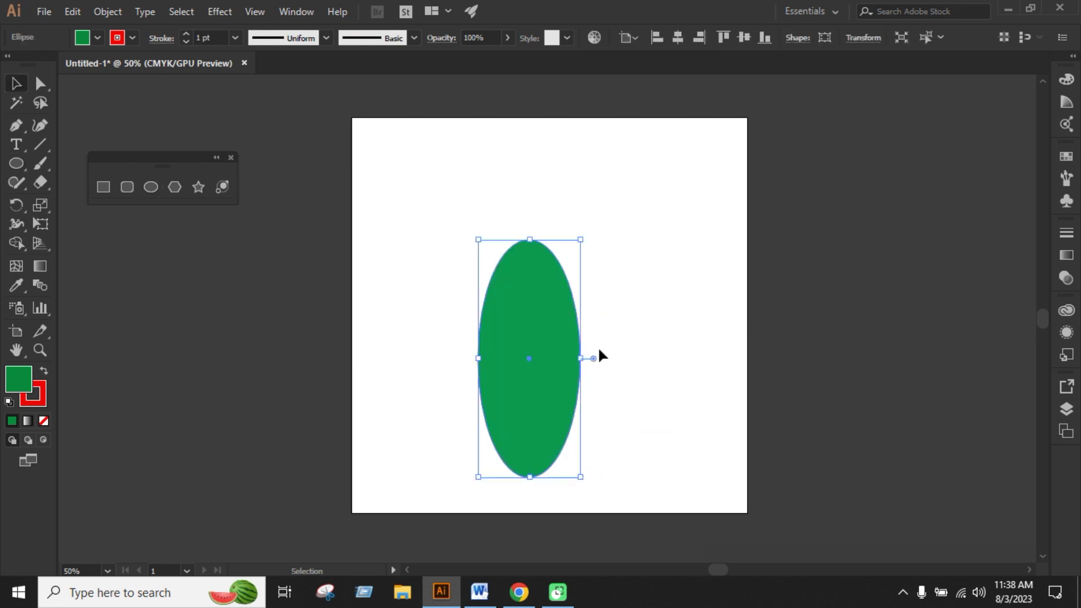
pyautogui.press('BackSpace')
# Create an exact circle 500 px wide and 500 px high with the Ellipse tool, and delete it.
pyautogui.press('l')
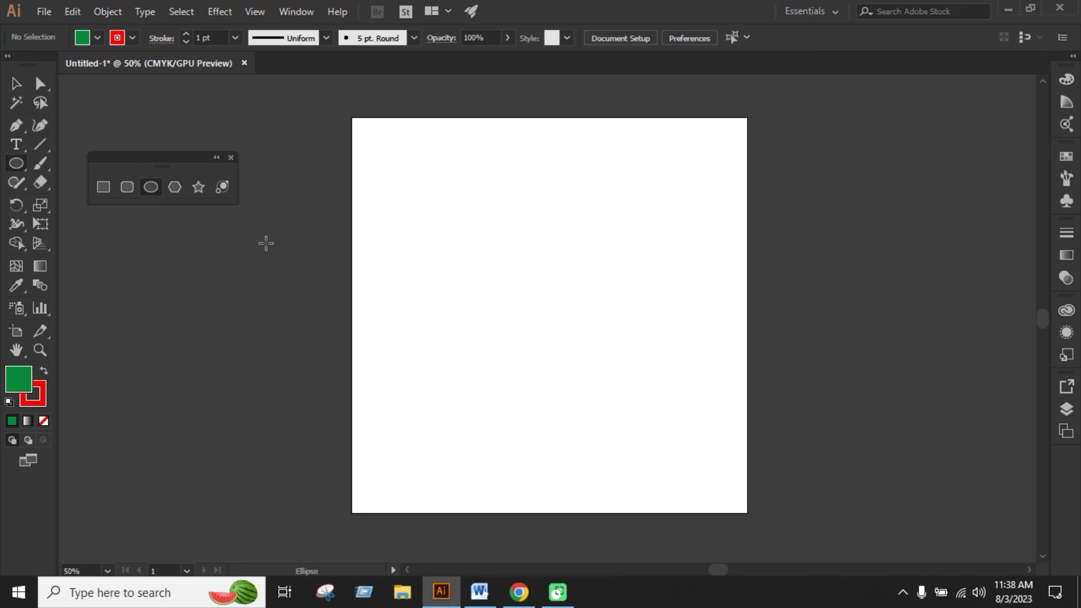
pyautogui.moveTo(521, 256); pyautogui.dragTo(522, 257)
pyautogui.click(557, 278)
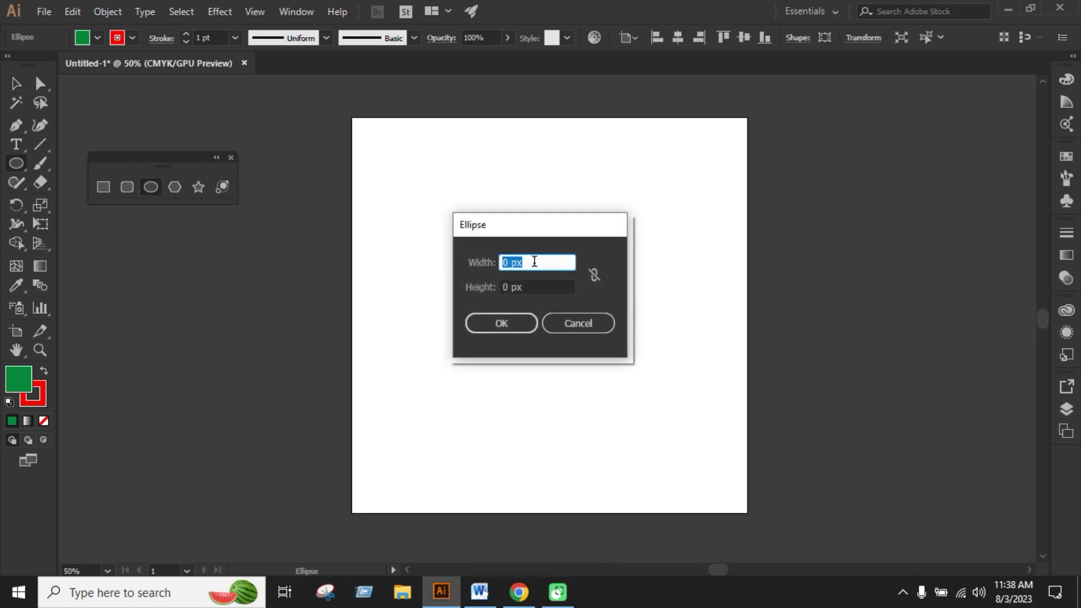
pyautogui.write('500')
pyautogui.click(467, 291)
pyautogui.write('5')
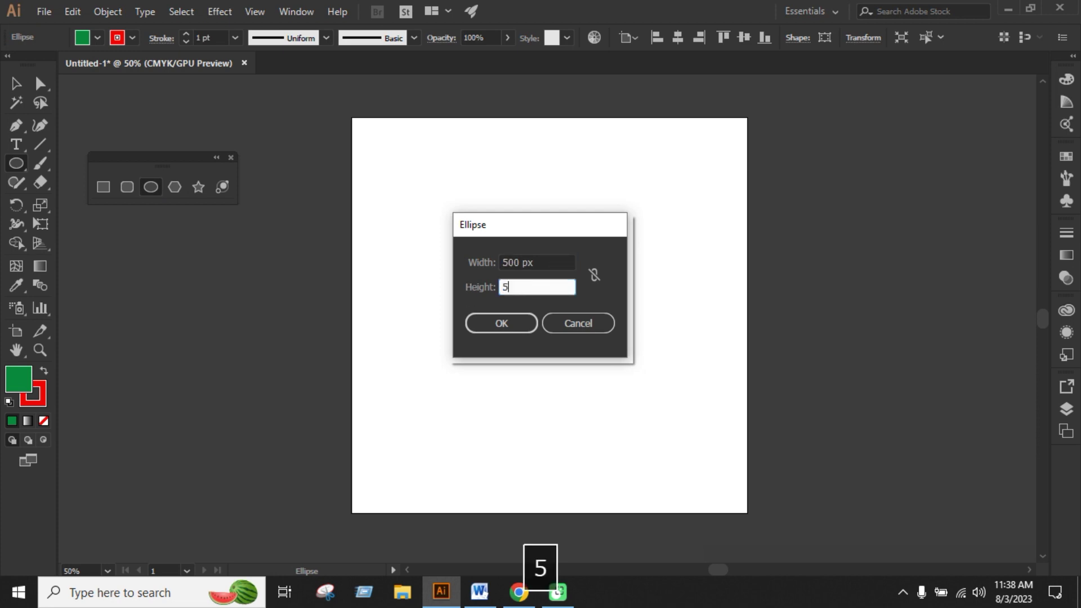
pyautogui.write('00')
pyautogui.click(511, 325)
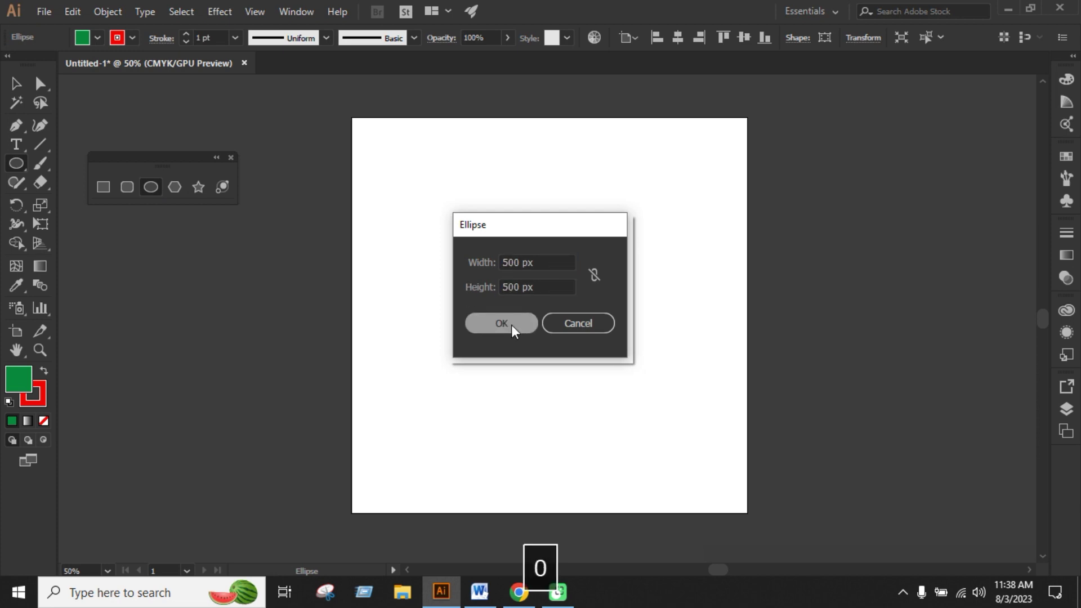
pyautogui.click(17, 84)
pyautogui.press('BackSpace')
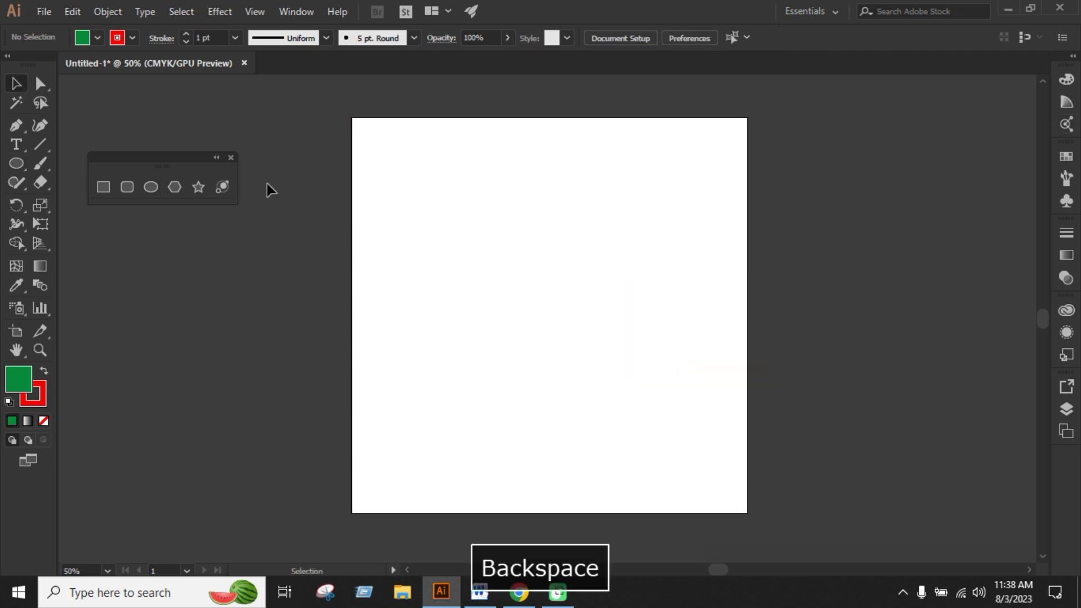
# Draw a polygon outward from the middle of the artboard, reducing it to four sides at about 600 px wide.
pyautogui.click(177, 188)
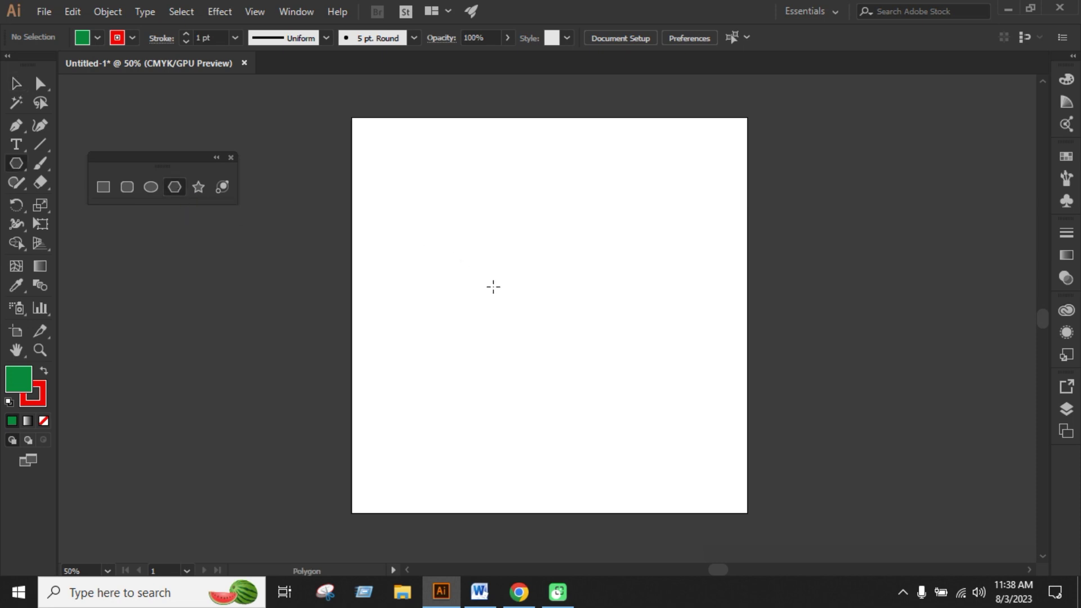
pyautogui.moveTo(553, 301)
pyautogui.mouseDown()
pyautogui.moveTo(569, 354)
pyautogui.moveTo(555, 401)
pyautogui.moveTo(562, 457)
pyautogui.moveTo(554, 397)
pyautogui.moveTo(557, 418)
pyautogui.mouseUp()
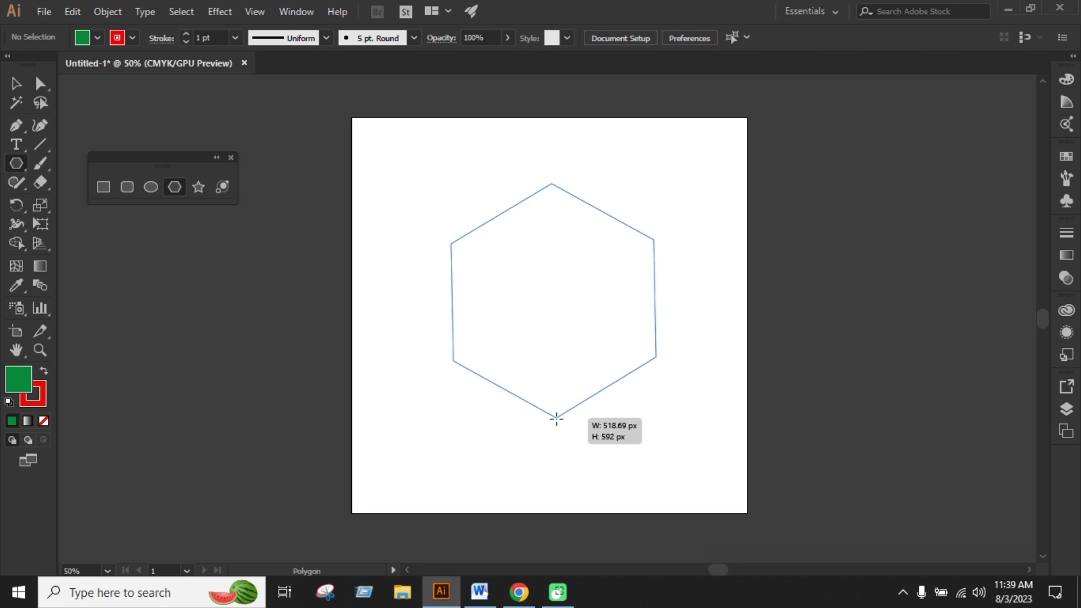
pyautogui.moveTo(556, 419); pyautogui.dragTo(557, 419)
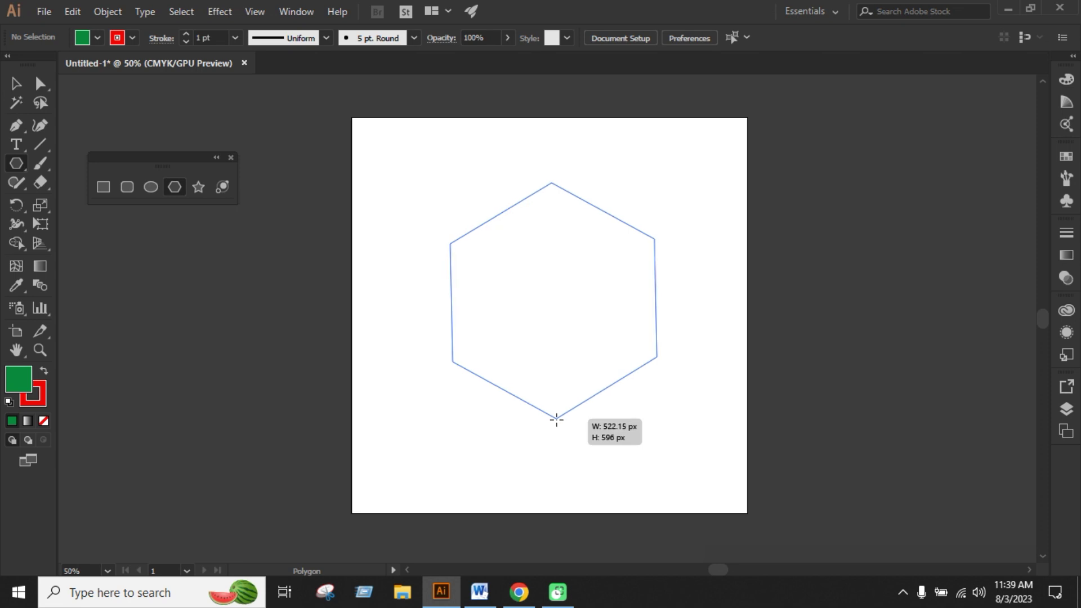
pyautogui.press('Down')
pyautogui.moveTo(556, 420); pyautogui.dragTo(436, 409)
pyautogui.press('Down')
pyautogui.press('Down')
pyautogui.press('Up')
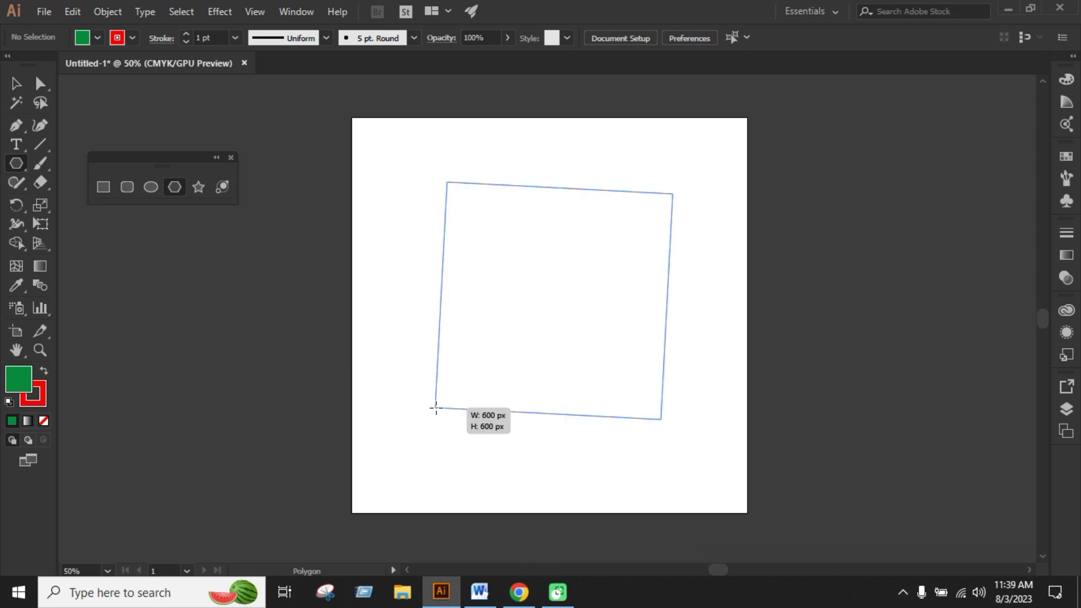
# Enlarge and rotate the polygon being drawn, and raise its number of sides well beyond five.
pyautogui.moveTo(435, 408); pyautogui.dragTo(476, 460)
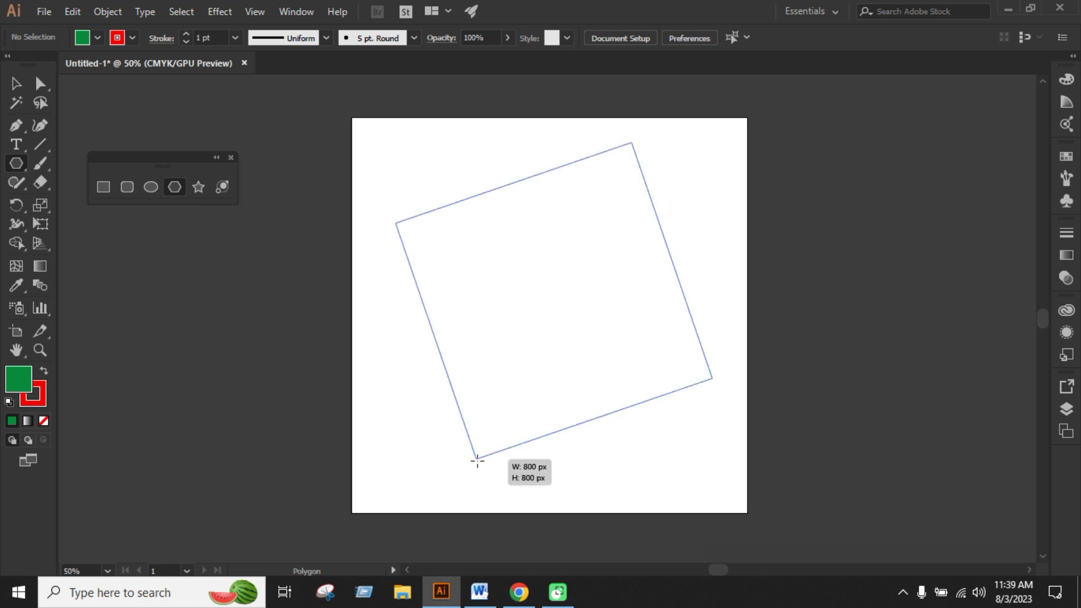
pyautogui.moveTo(477, 460); pyautogui.dragTo(471, 457)
pyautogui.press('Up')
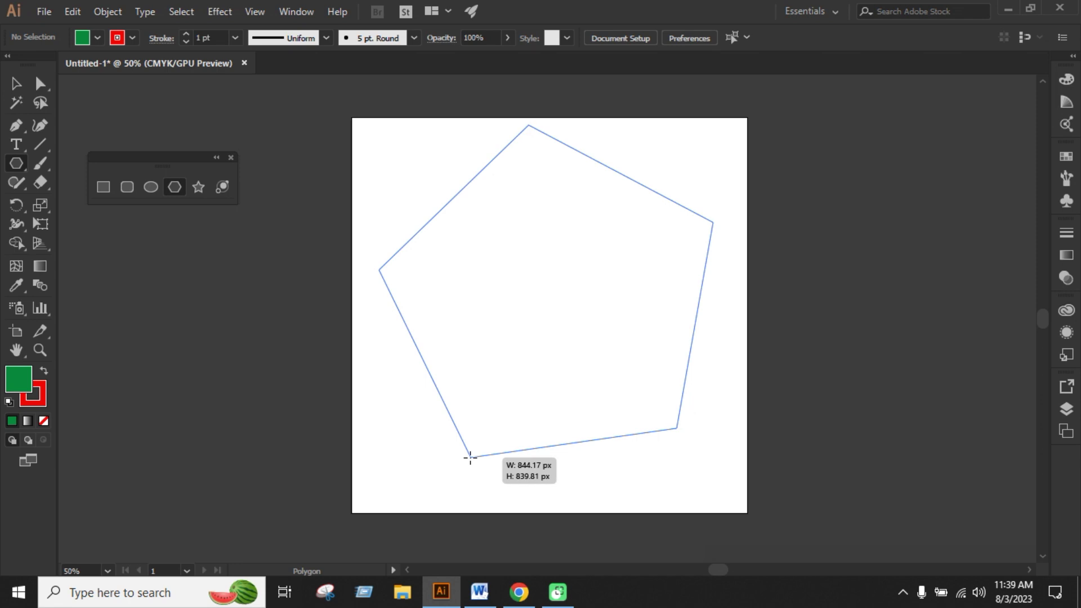
pyautogui.press('Up')
pyautogui.press('Up')
pyautogui.press('Up')
pyautogui.press('Up')
pyautogui.press('Up')
pyautogui.press('Up')
pyautogui.press('Up')
pyautogui.press('Up')
# Reduce the polygon being drawn to six sides and finish it as a large hexagon with one corner pointing down.
pyautogui.moveTo(470, 457); pyautogui.dragTo(554, 453)
pyautogui.press('Down')
pyautogui.press('Down')
pyautogui.press('Down')
pyautogui.press('Down')
pyautogui.press('Down')
pyautogui.press('Down')
pyautogui.press('Down')
pyautogui.press('Down')
pyautogui.press('Down')
pyautogui.press('Up')
pyautogui.press('Up')
pyautogui.click(16, 84)
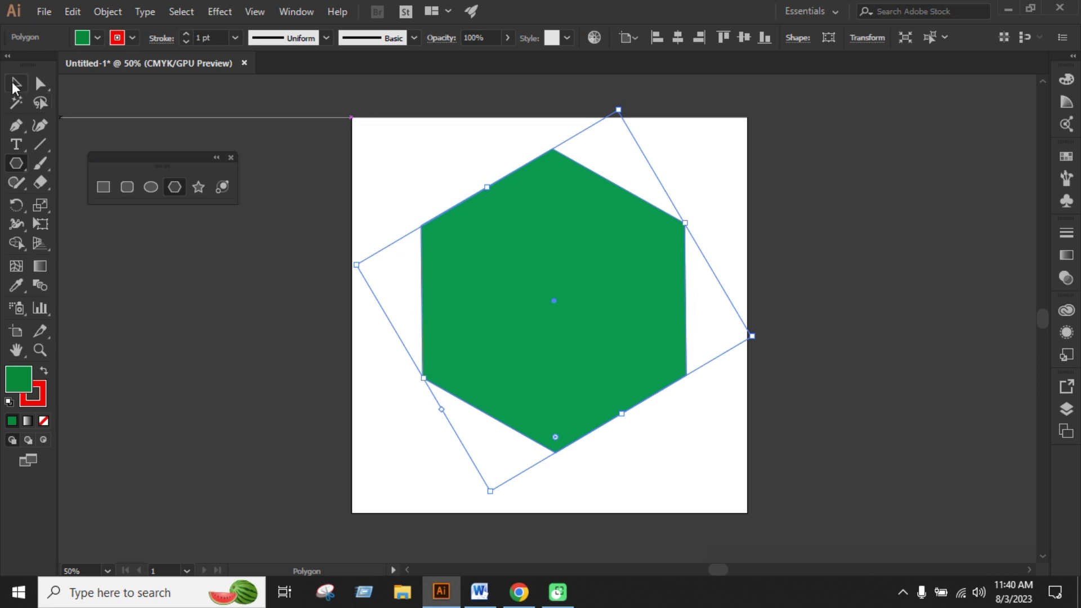
# Move the green hexagon slightly down on the artboard and deselect it.
pyautogui.click(933, 282)
pyautogui.click(562, 259)
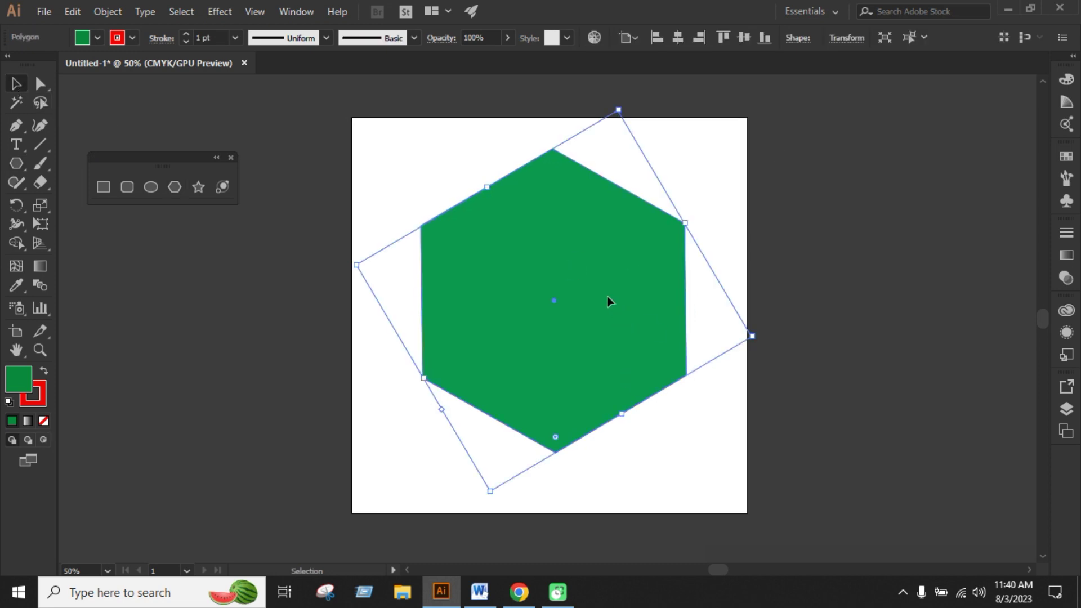
pyautogui.moveTo(607, 296); pyautogui.dragTo(607, 305)
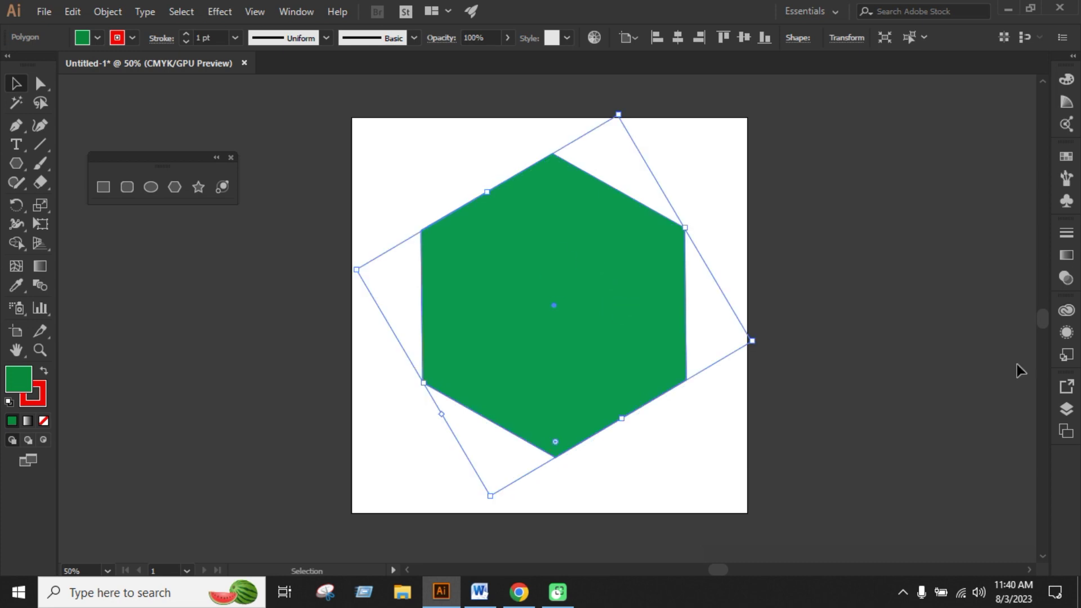
pyautogui.click(794, 250)
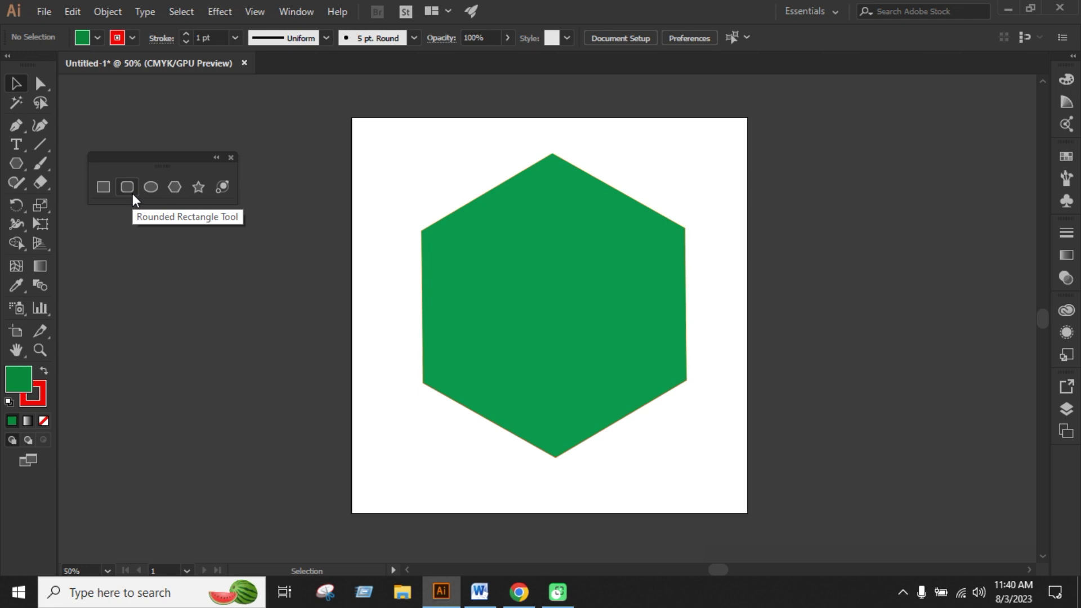
# Draw a slightly smaller hexagon centred on the green one, and give it a red fill and no stroke.
pyautogui.click(181, 186)
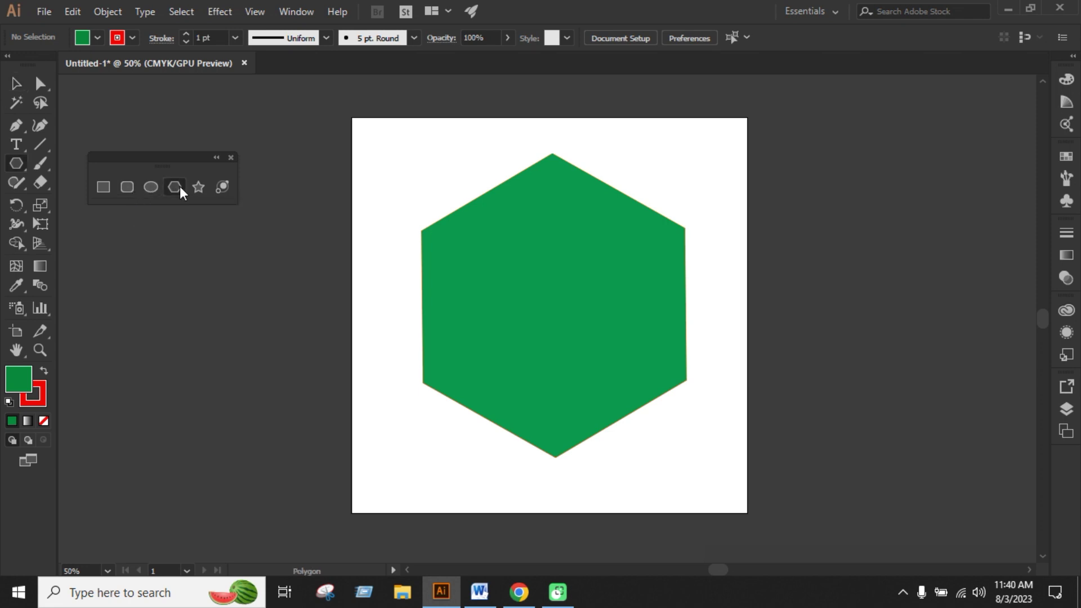
pyautogui.moveTo(554, 305); pyautogui.dragTo(554, 433)
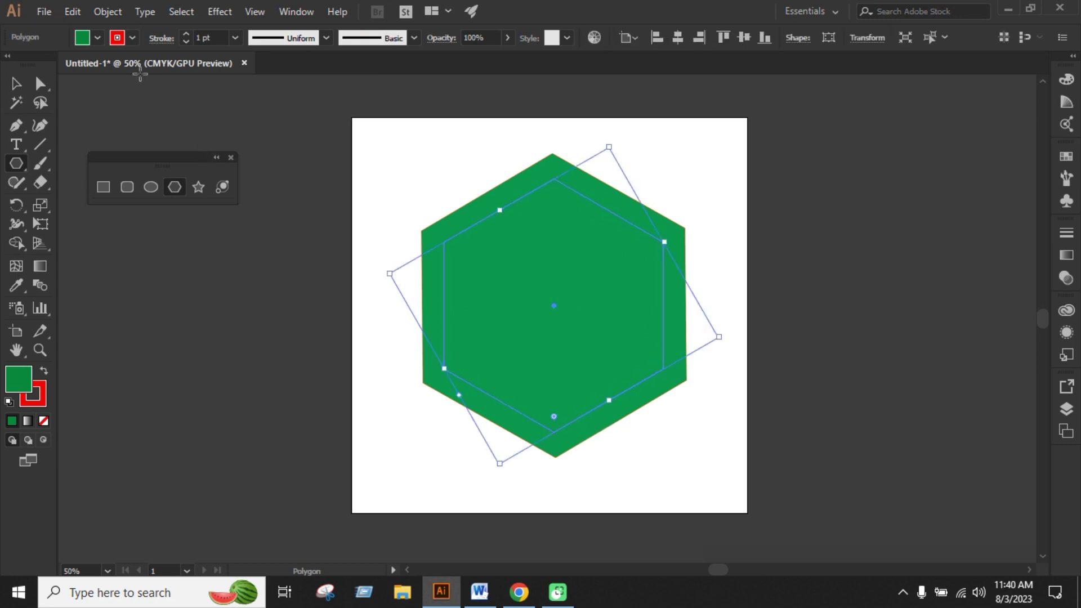
pyautogui.click(97, 37)
pyautogui.click(56, 66)
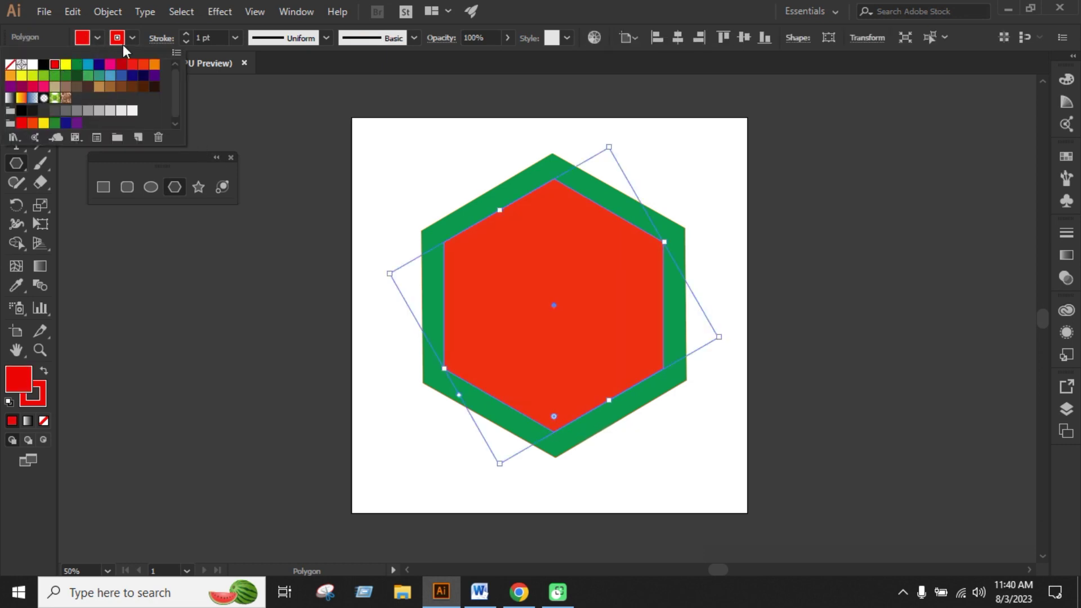
pyautogui.click(132, 38)
pyautogui.click(10, 64)
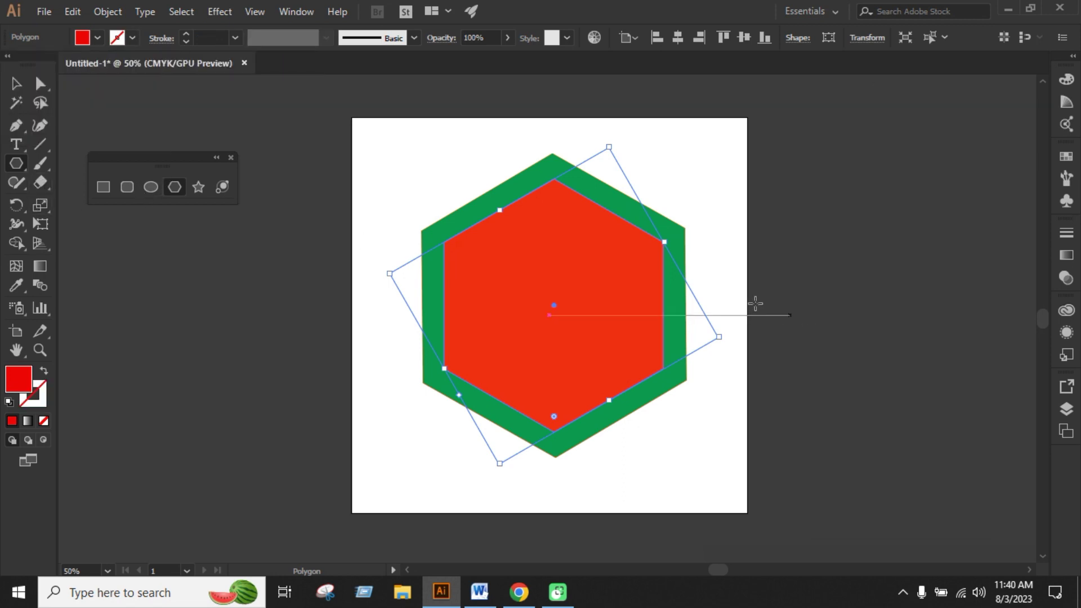
pyautogui.press('v')
pyautogui.click(867, 303)
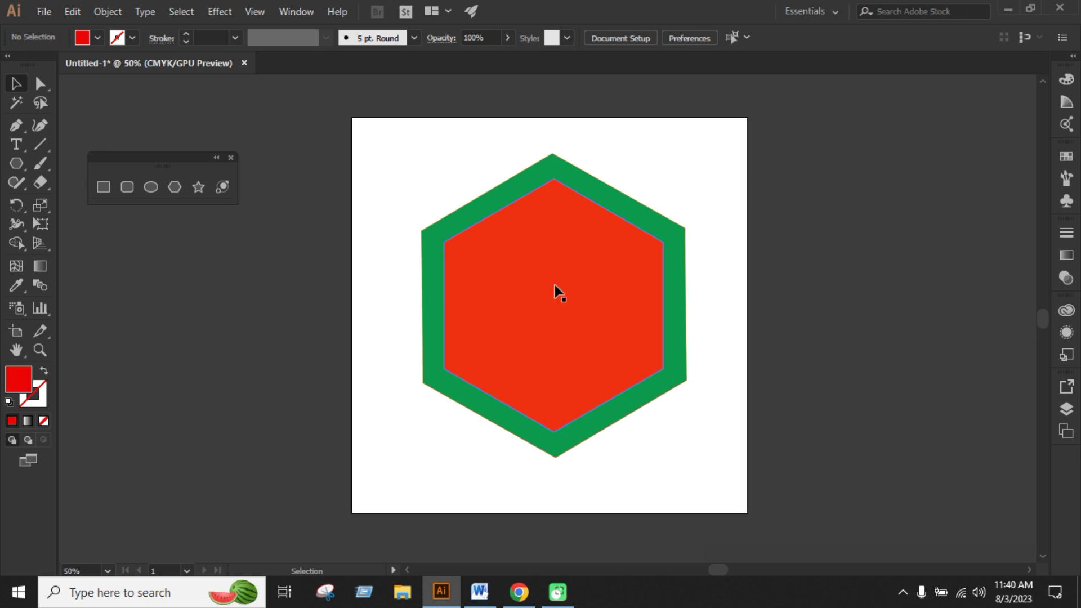
# Create an eight-sided polygon with a 500 px radius centred to the right of the artboard, and scale it down about its centre.
pyautogui.click(178, 187)
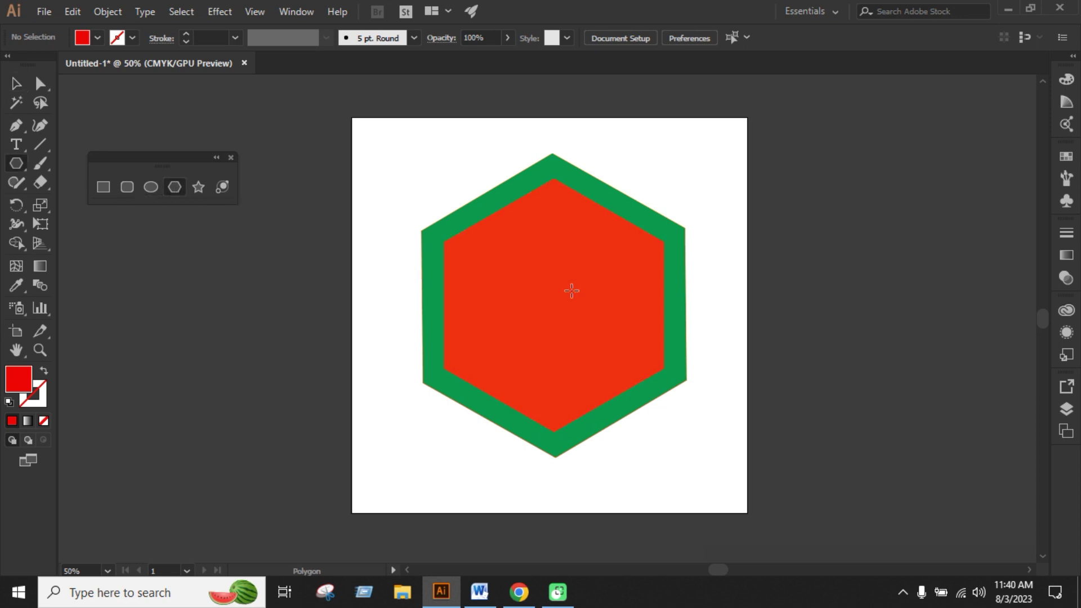
pyautogui.click(845, 318)
pyautogui.moveTo(582, 236); pyautogui.dragTo(837, 172)
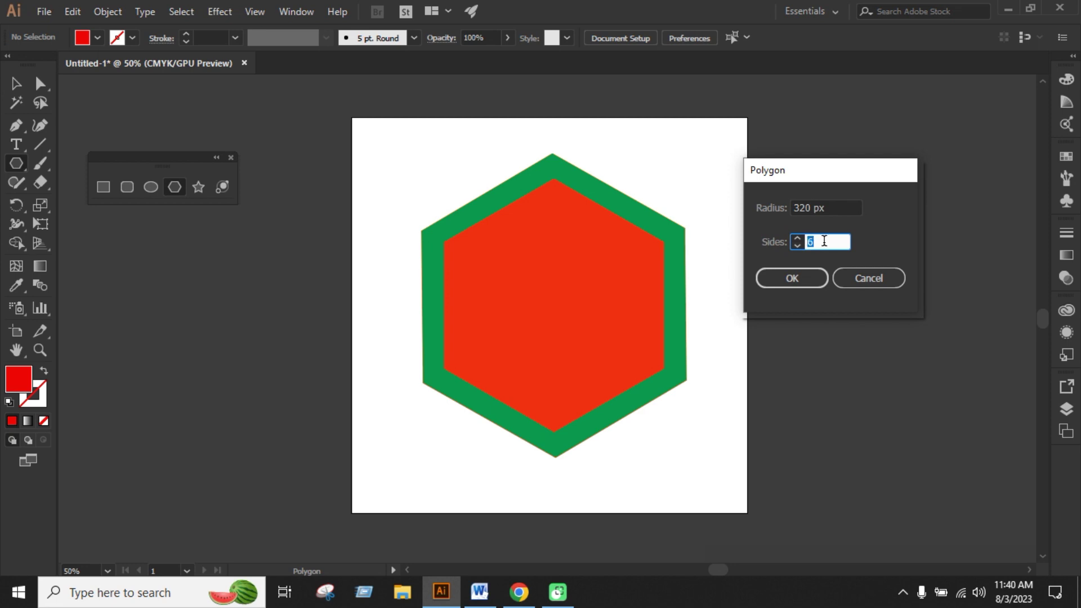
pyautogui.write('8')
pyautogui.click(835, 206)
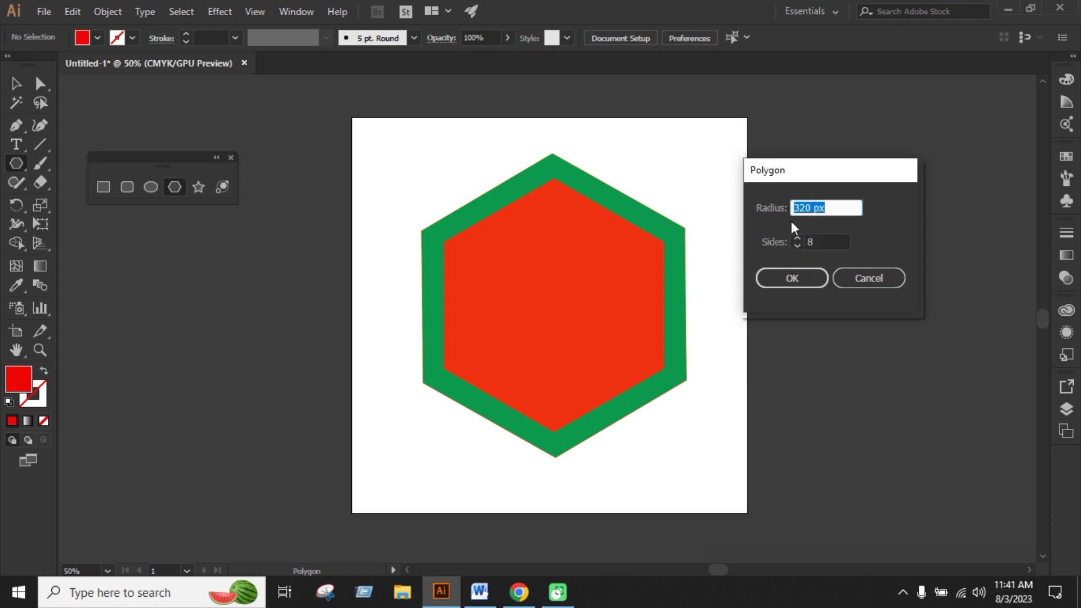
pyautogui.write('500')
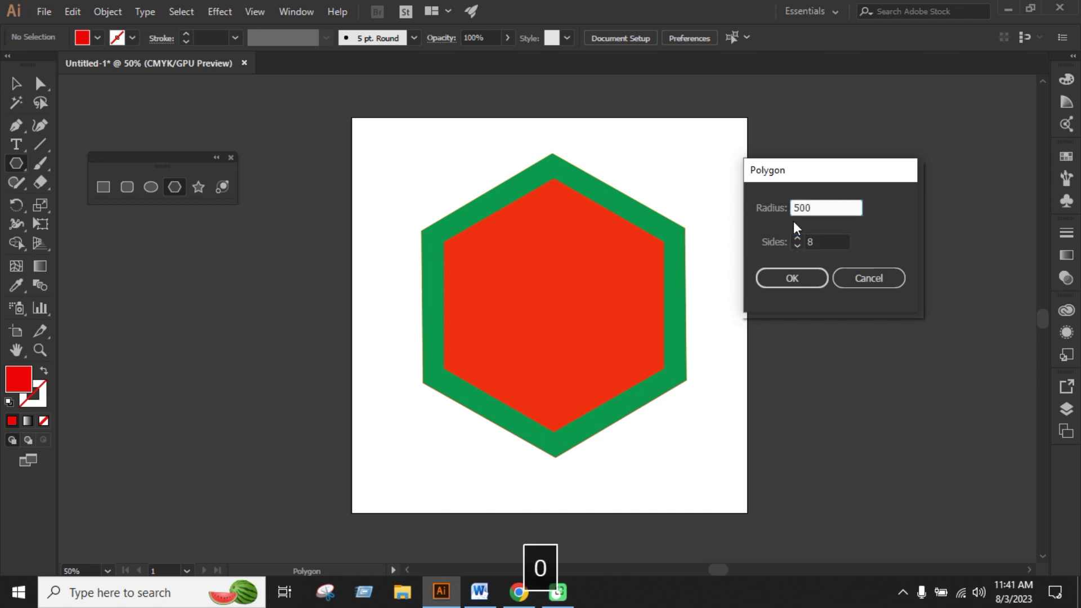
pyautogui.click(802, 277)
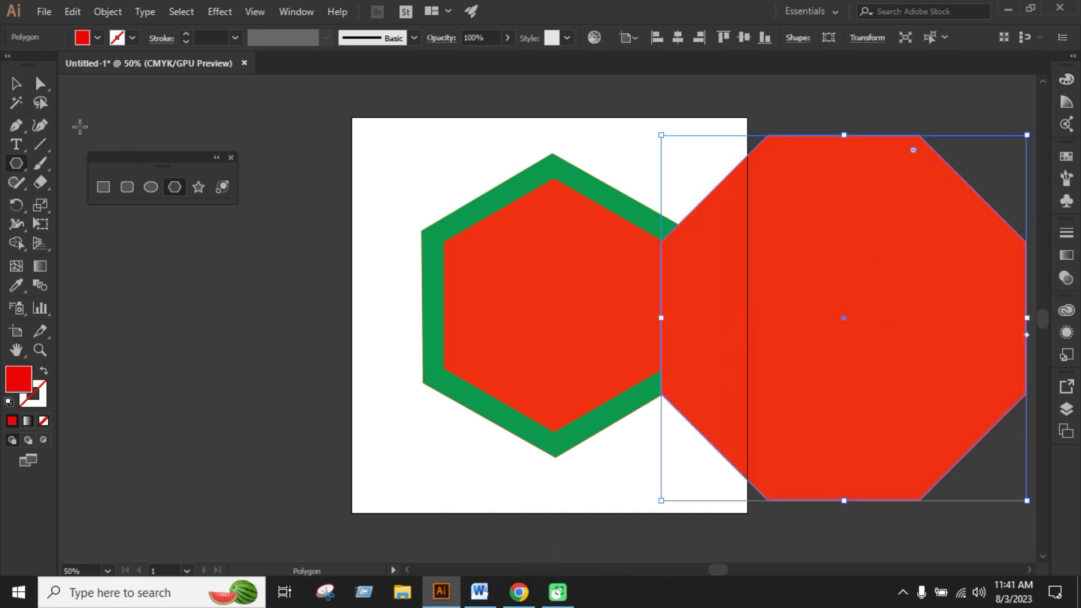
pyautogui.click(16, 83)
pyautogui.moveTo(1029, 137); pyautogui.dragTo(906, 257)
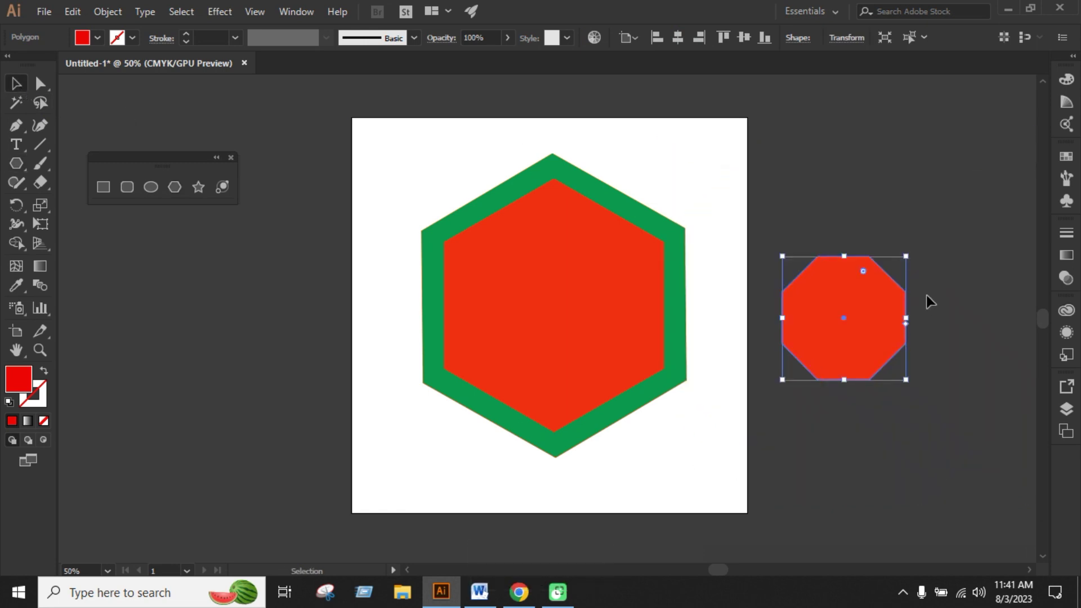
pyautogui.click(923, 383)
# Delete the small octagon and both hexagons to clear the artboard.
pyautogui.click(860, 339)
pyautogui.press('BackSpace')
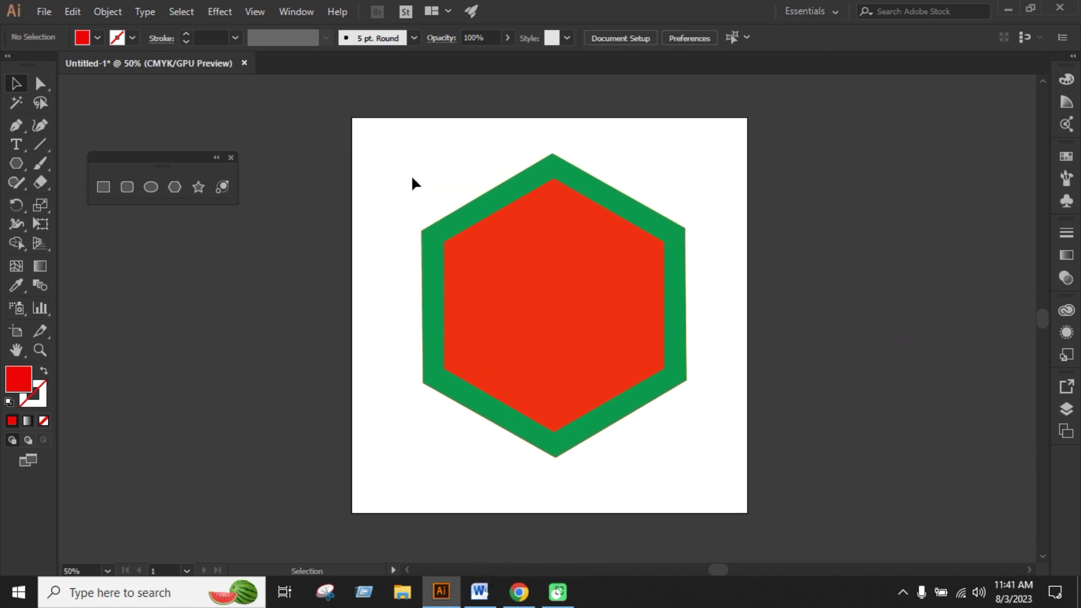
pyautogui.moveTo(410, 174); pyautogui.dragTo(684, 454)
pyautogui.press('BackSpace')
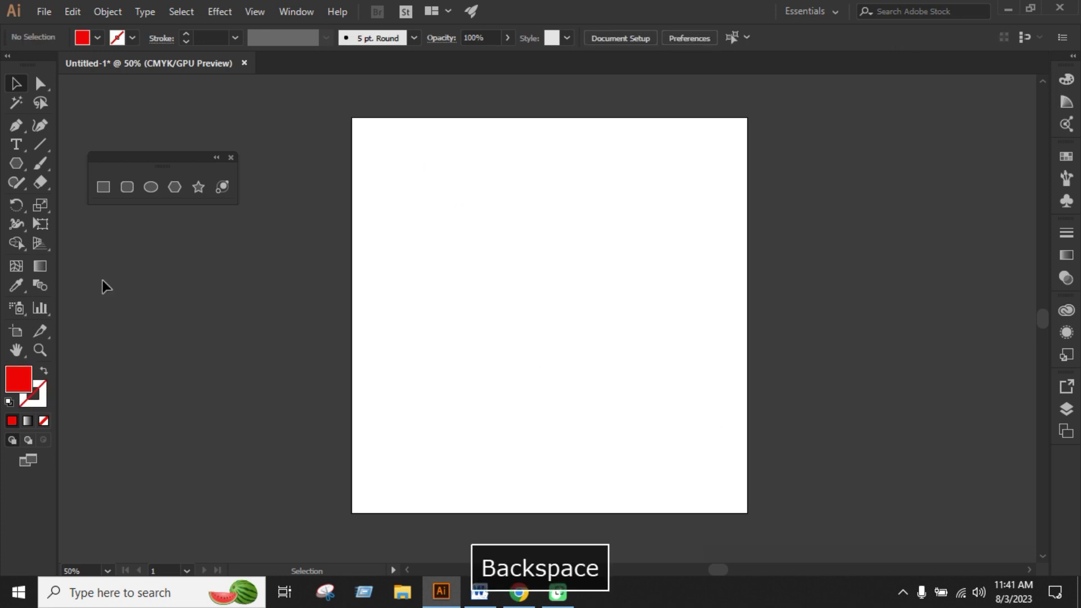
# Try a five-point star with Radius 1 and Radius 2 both set to 500 px, and undo it.
pyautogui.click(200, 189)
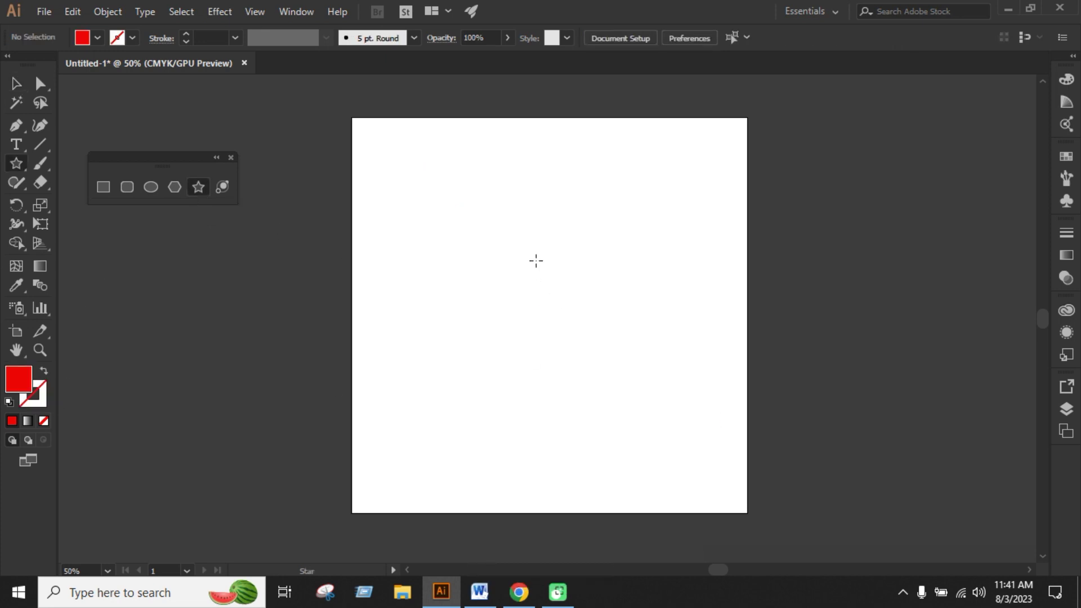
pyautogui.click(534, 288)
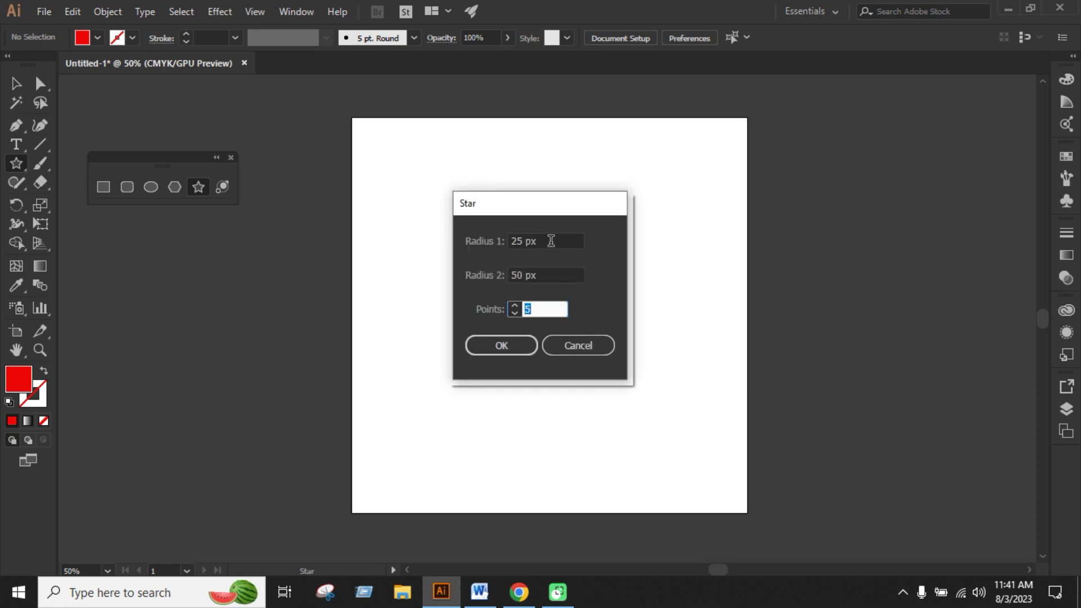
pyautogui.moveTo(552, 240); pyautogui.dragTo(502, 234)
pyautogui.write('500')
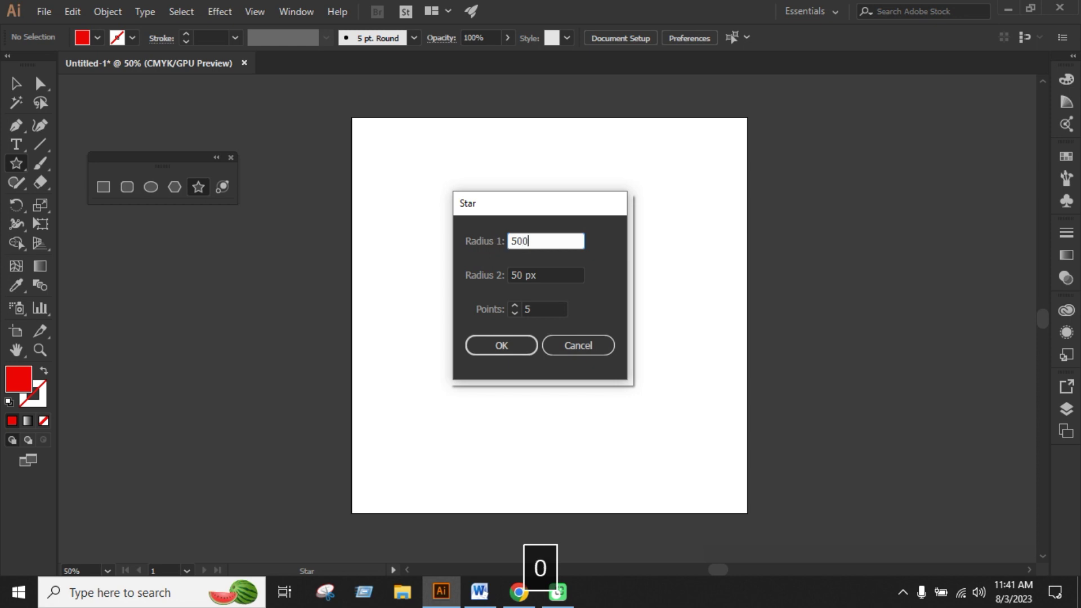
pyautogui.click(550, 272)
pyautogui.write('500')
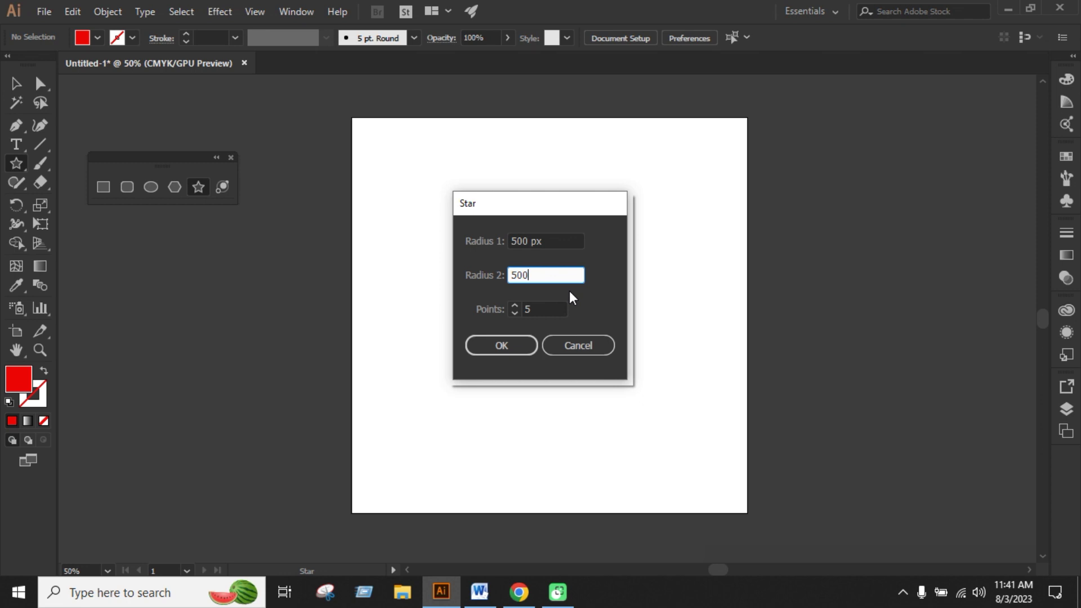
pyautogui.click(502, 344)
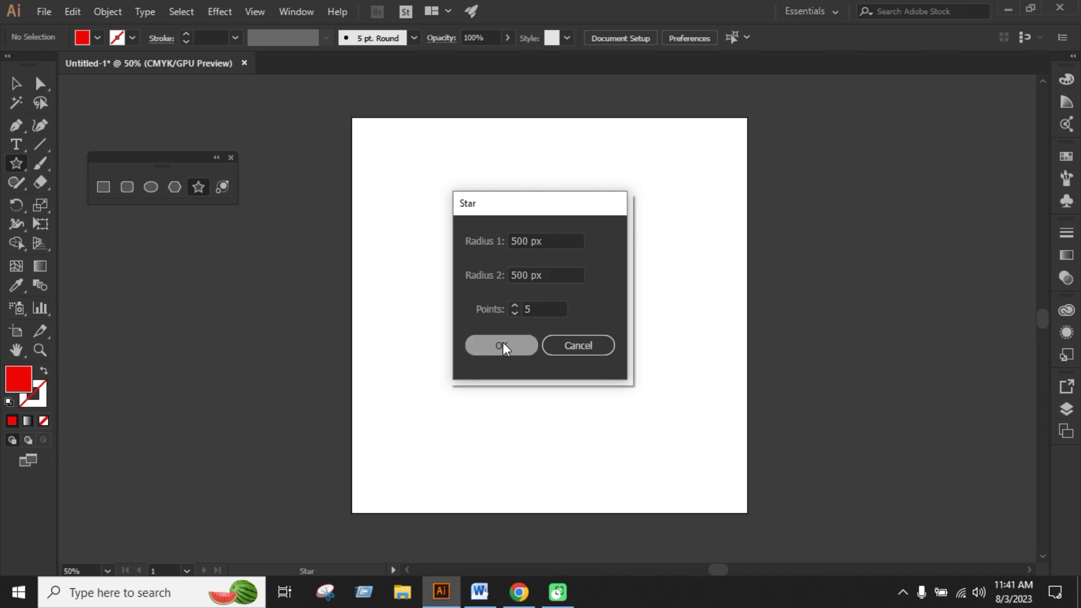
pyautogui.press('v')
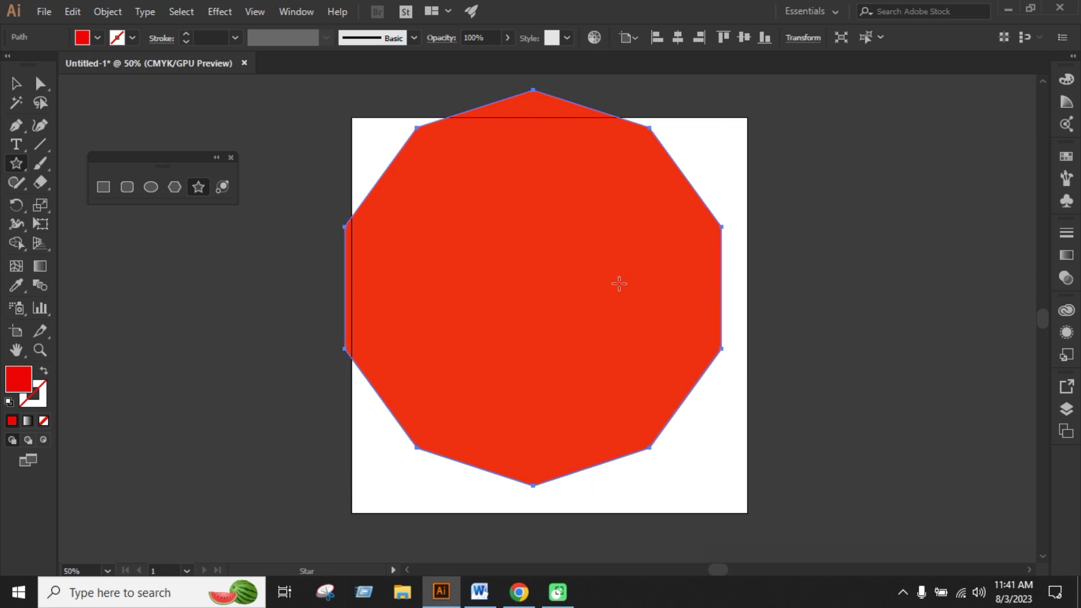
pyautogui.hotkey('ctrl', 'z')
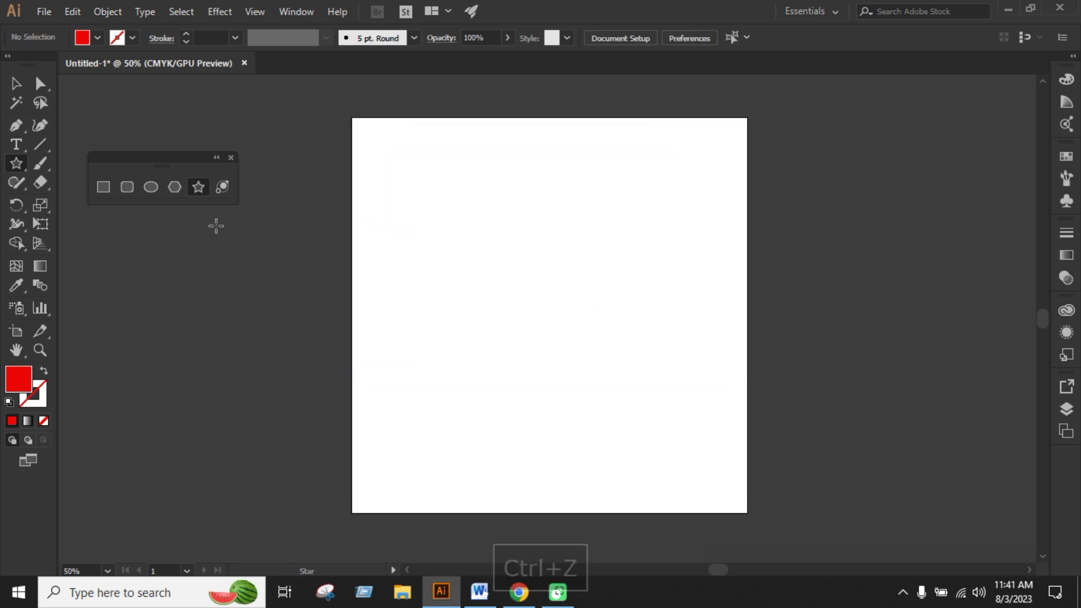
pyautogui.click(606, 321)
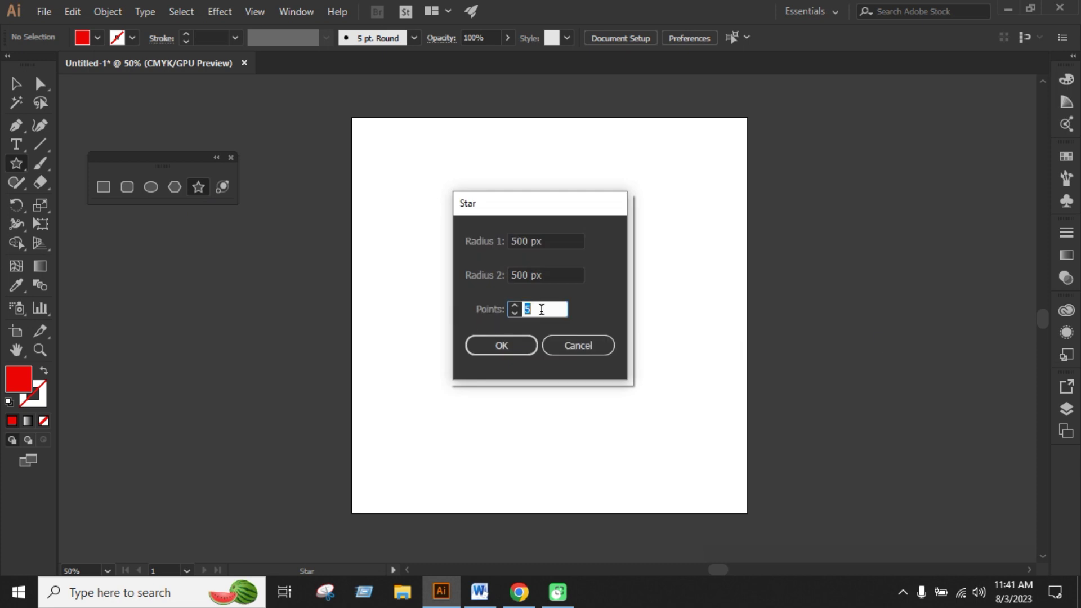
pyautogui.click(567, 343)
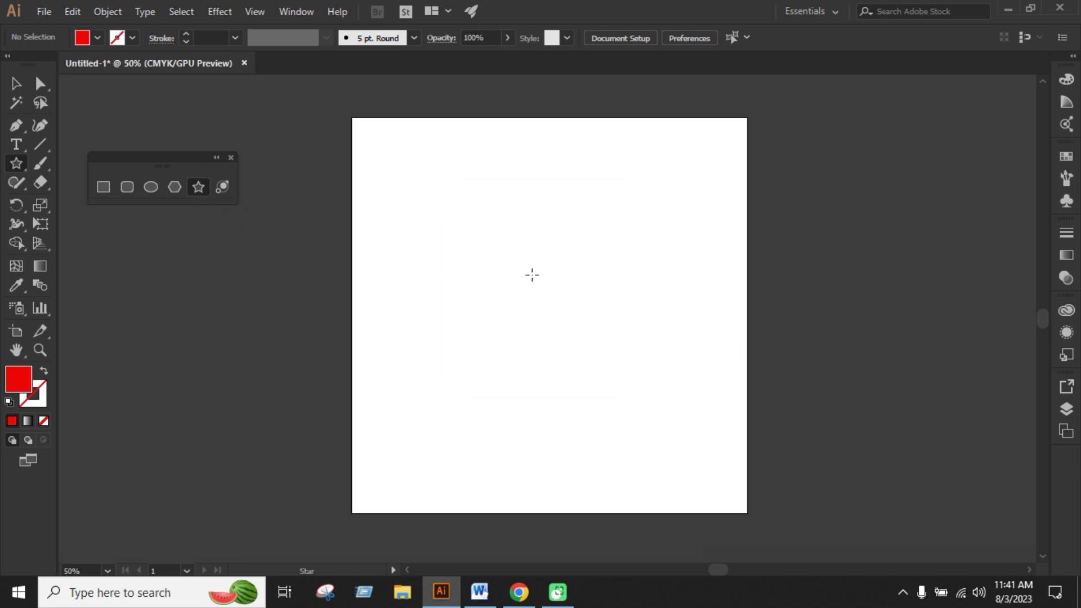
# Draw a star about 547 px wide on the artboard, raising its number of points until it forms a dense starburst.
pyautogui.moveTo(532, 275); pyautogui.dragTo(603, 372)
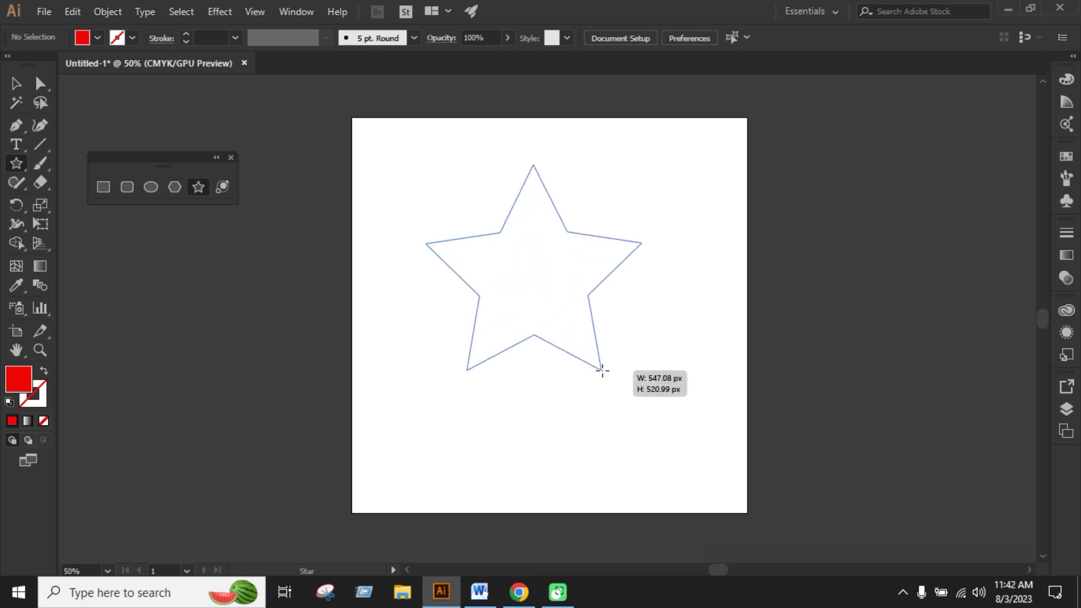
pyautogui.press('Up')
pyautogui.moveTo(603, 370); pyautogui.dragTo(602, 370)
pyautogui.press('Up')
pyautogui.press('Up')
pyautogui.press('Up')
pyautogui.press('Up')
pyautogui.press('Up')
pyautogui.press('Up')
pyautogui.press('Up')
pyautogui.press('Up')
pyautogui.press('Up')
pyautogui.press('Up')
pyautogui.press('Up')
pyautogui.press('Up')
pyautogui.press('Up')
pyautogui.press('Up')
pyautogui.press('Up')
pyautogui.press('Up')
pyautogui.press('Up')
pyautogui.press('Up')
pyautogui.press('Up')
pyautogui.press('Up')
pyautogui.press('Up')
pyautogui.press('Up')
pyautogui.press('Up')
pyautogui.press('Up')
pyautogui.press('Up')
pyautogui.press('Up')
pyautogui.press('Up')
pyautogui.press('Up')
pyautogui.press('Up')
pyautogui.press('Up')
pyautogui.press('Up')
pyautogui.press('Up')
pyautogui.press('Up')
pyautogui.press('Up')
pyautogui.press('Up')
pyautogui.press('Up')
pyautogui.press('Up')
pyautogui.press('Up')
pyautogui.press('Up')
pyautogui.press('Up')
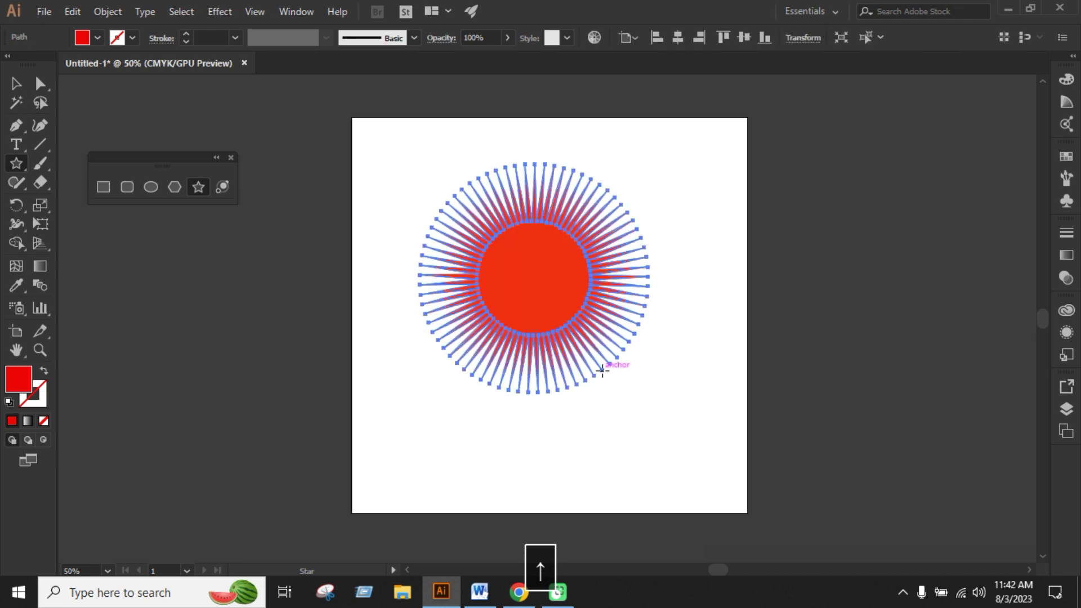
pyautogui.press('v')
pyautogui.scroll(-2, 697, 394)
pyautogui.click(697, 450)
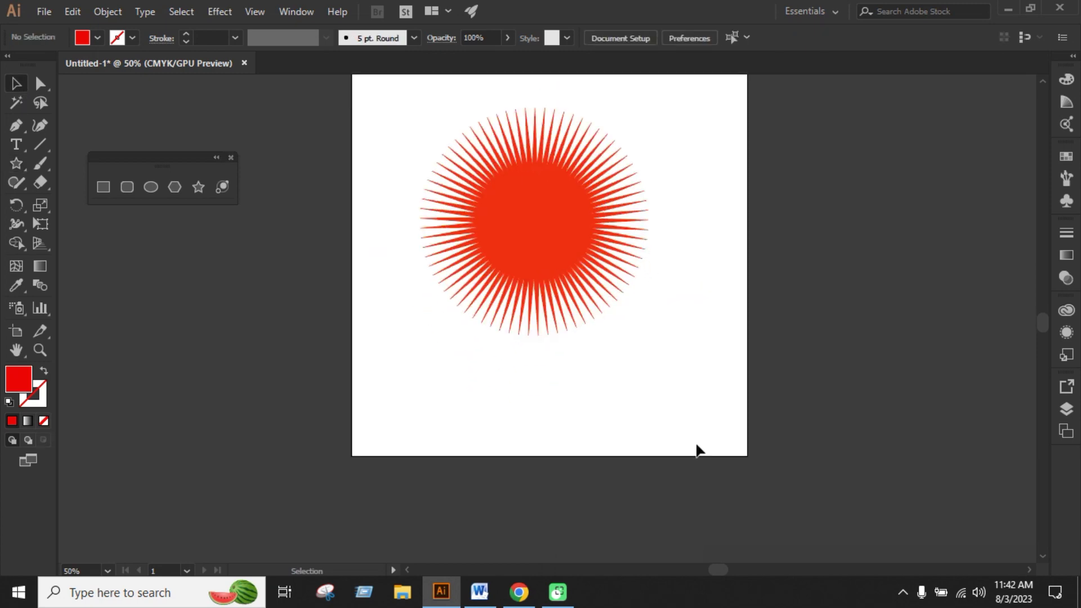
# Move the red starburst off the artboard into the empty area on its left side.
pyautogui.moveTo(548, 229); pyautogui.dragTo(563, 258)
pyautogui.click(718, 319)
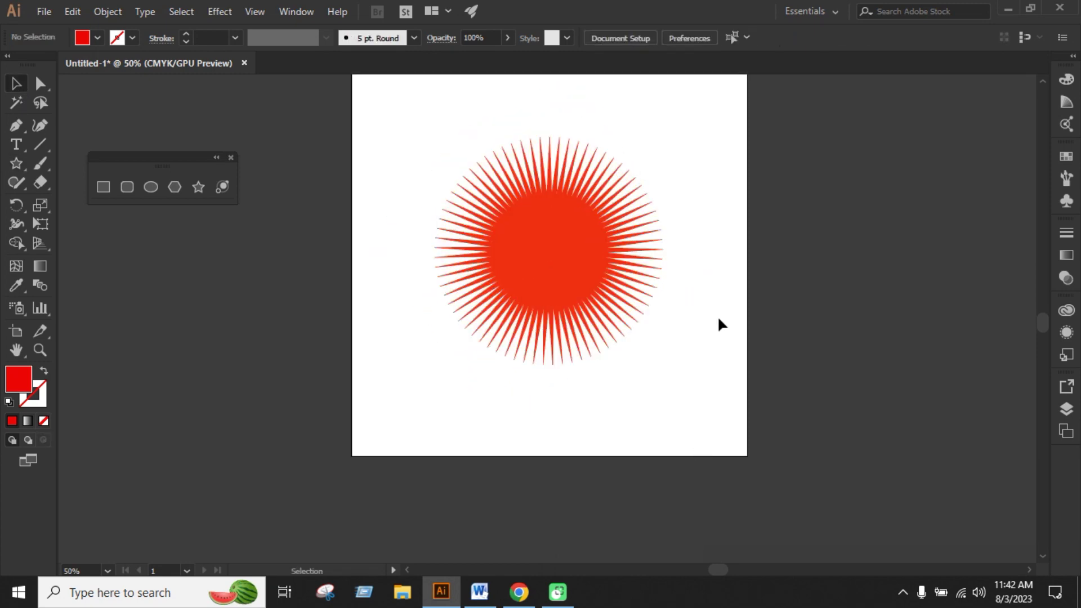
pyautogui.scroll(2, 718, 325)
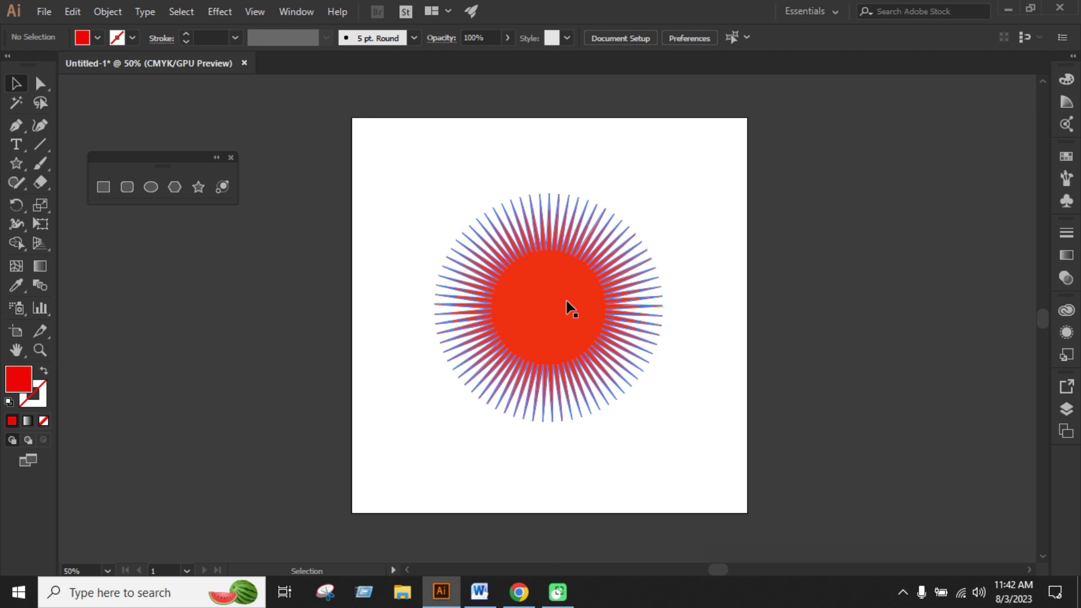
pyautogui.moveTo(567, 308); pyautogui.dragTo(237, 346)
pyautogui.click(533, 312)
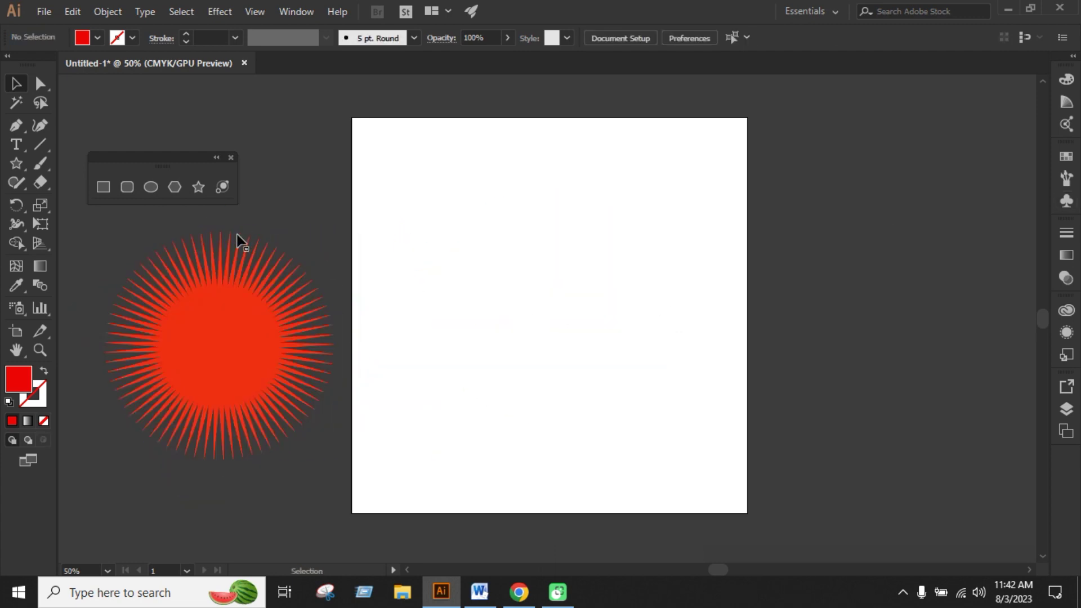
# Draw a larger star outward from the artboard's centre with far more points than the first starburst, and deselect it.
pyautogui.click(197, 188)
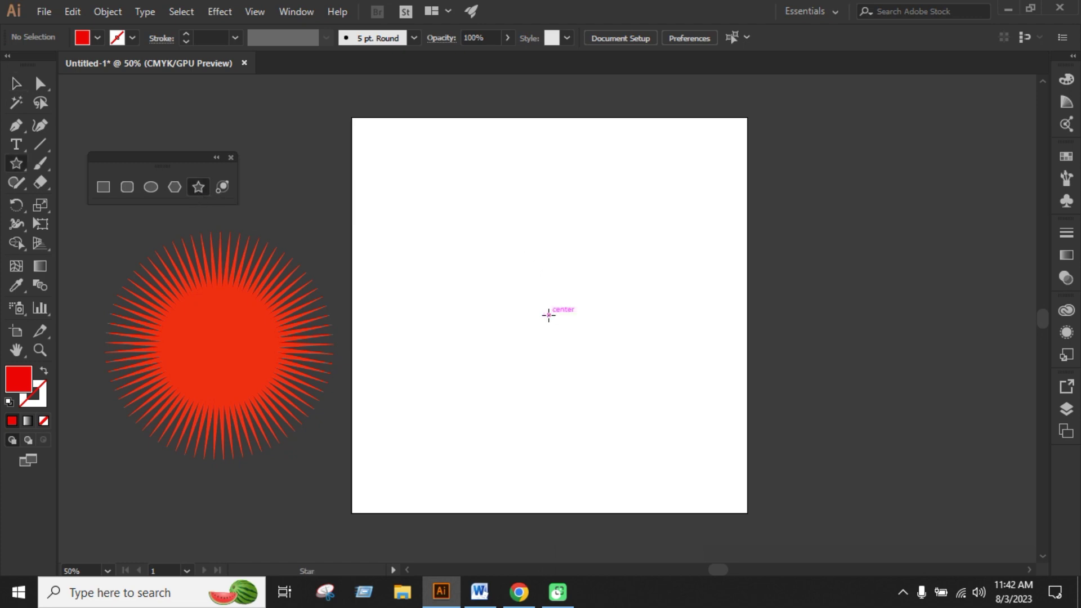
pyautogui.moveTo(549, 314); pyautogui.dragTo(628, 438)
pyautogui.press('Up')
pyautogui.press('Up')
pyautogui.press('Up')
pyautogui.press('Up')
pyautogui.press('Up')
pyautogui.press('Up')
pyautogui.press('Up')
pyautogui.press('Up')
pyautogui.press('Up')
pyautogui.press('Up')
pyautogui.press('Up')
pyautogui.press('Up')
pyautogui.press('Up')
pyautogui.press('Up')
pyautogui.press('Up')
pyautogui.press('Up')
pyautogui.press('Up')
pyautogui.press('Up')
pyautogui.press('Up')
pyautogui.press('Up')
pyautogui.press('v')
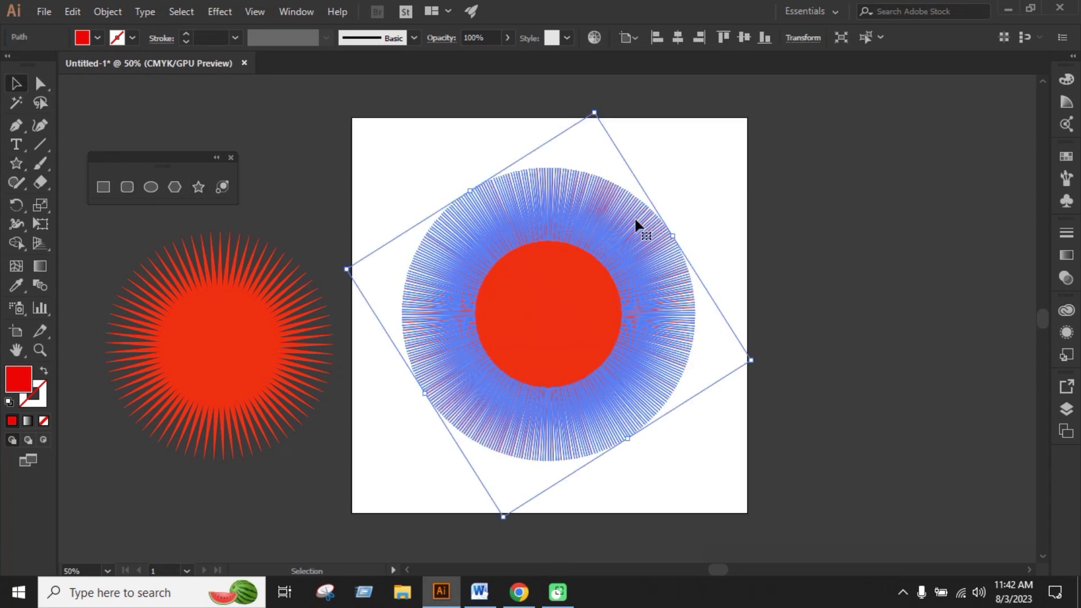
pyautogui.click(1013, 369)
# Move the larger starburst off the artboard to just below the first one and deselect it.
pyautogui.scroll(-1, 775, 301)
pyautogui.scroll(1, 608, 337)
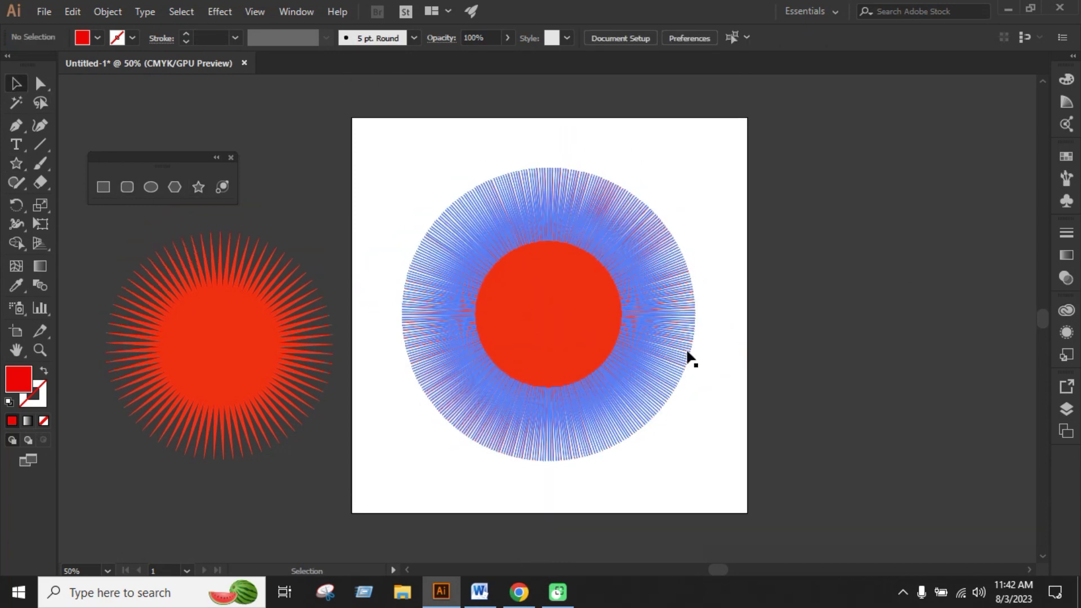
pyautogui.keyDown('alt'); pyautogui.scroll(3, 715, 341); pyautogui.keyUp('alt')
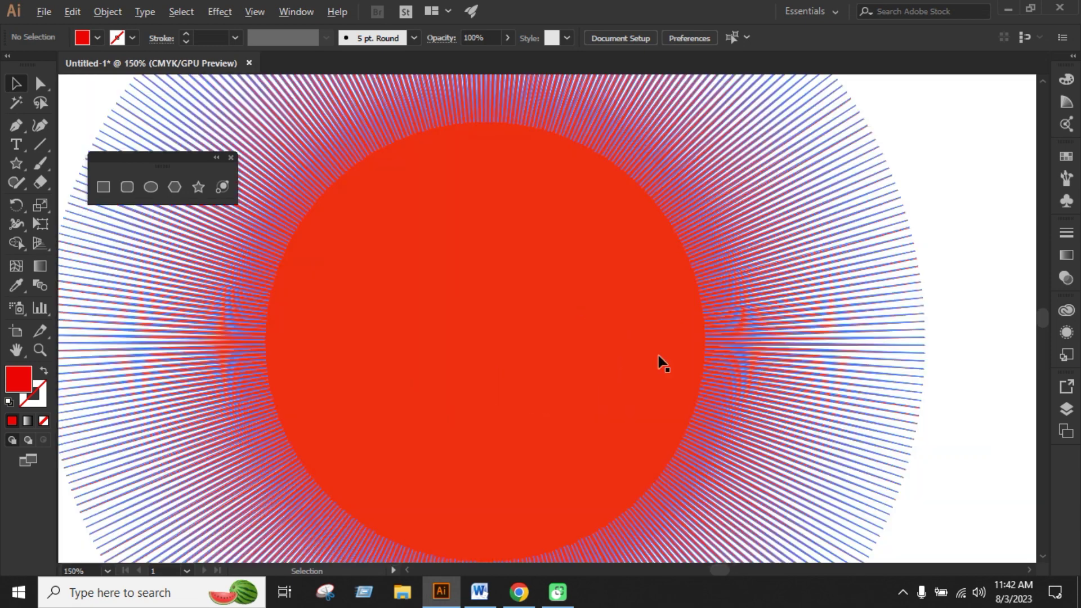
pyautogui.keyDown('alt'); pyautogui.scroll(-2, 738, 289); pyautogui.keyUp('alt')
pyautogui.keyDown('alt'); pyautogui.scroll(-1, 669, 287); pyautogui.keyUp('alt')
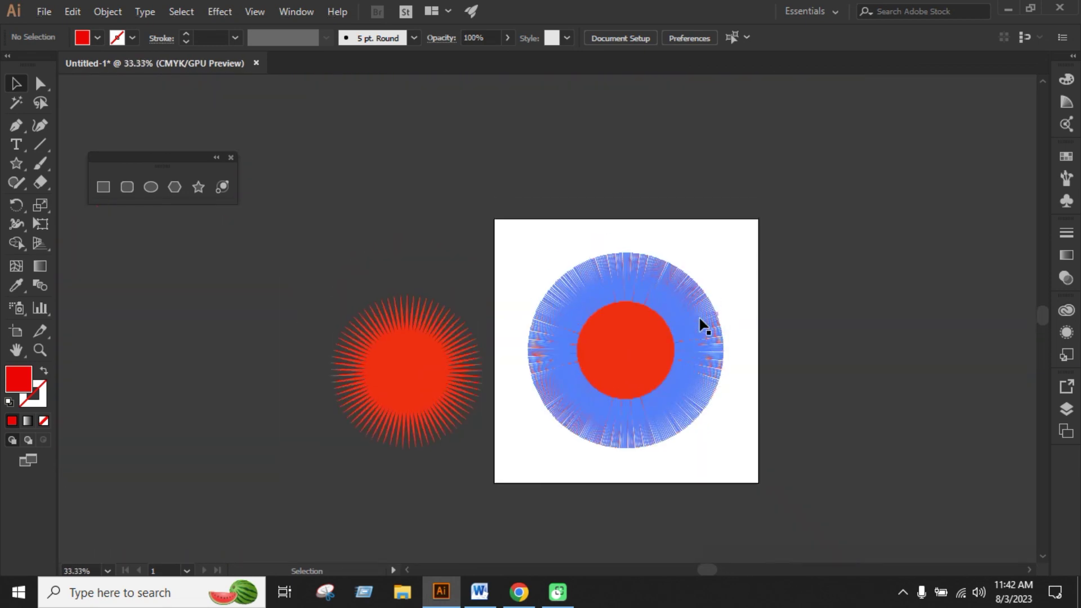
pyautogui.scroll(-1, 702, 325)
pyautogui.moveTo(616, 343); pyautogui.dragTo(406, 465)
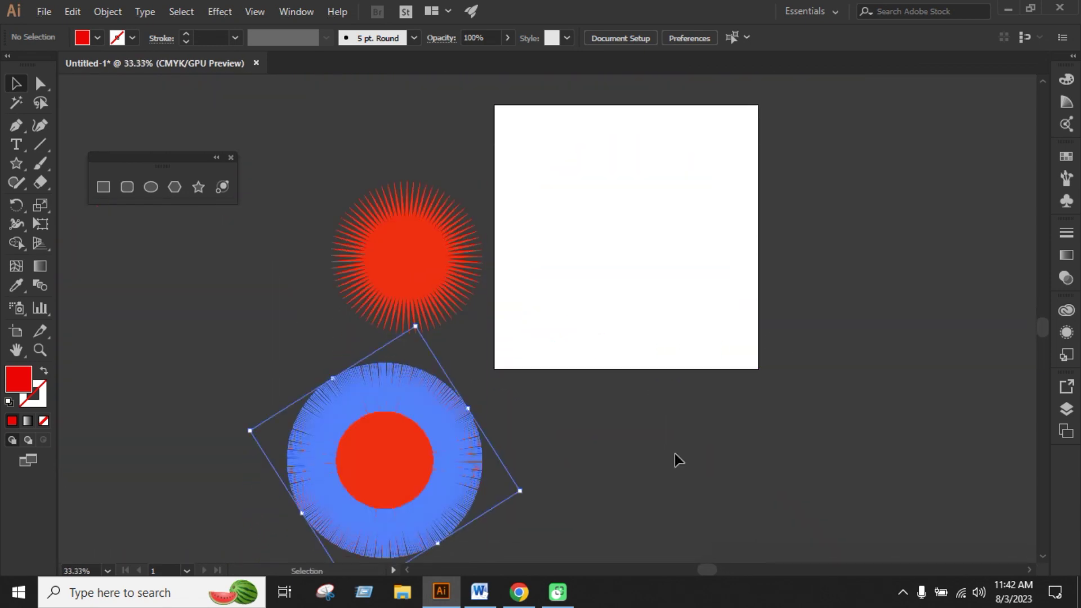
pyautogui.click(725, 245)
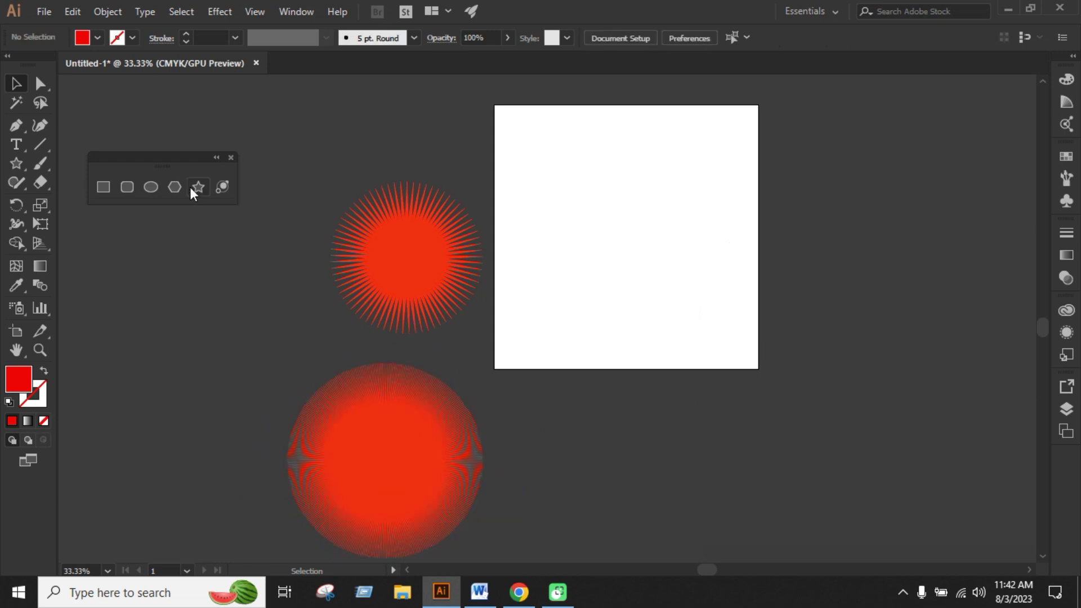
# Draw a large polygon outward from the artboard's centre and raise its number of sides.
pyautogui.click(173, 187)
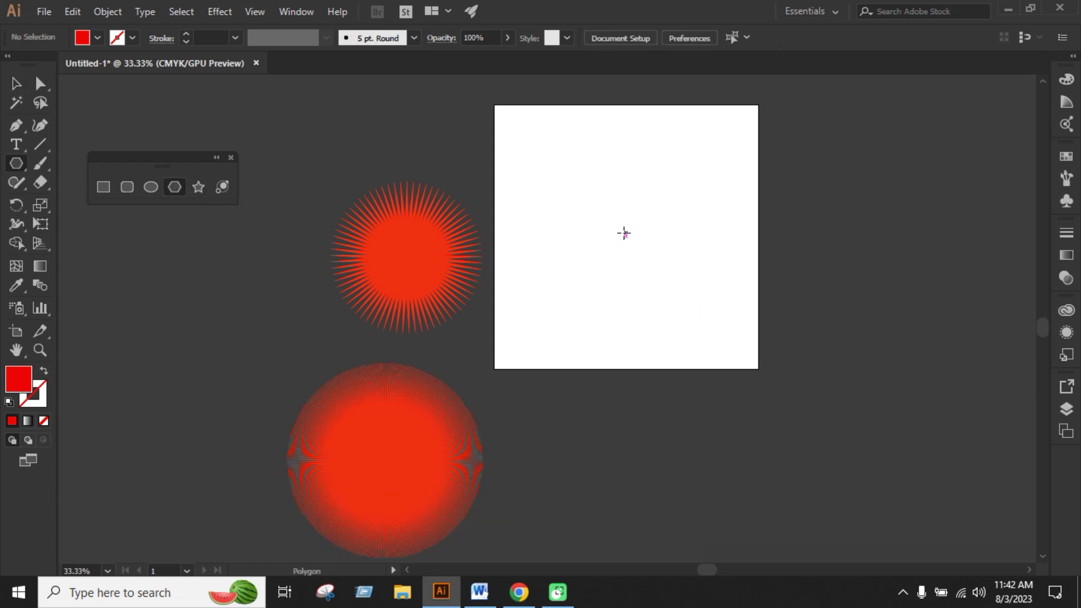
pyautogui.moveTo(622, 231); pyautogui.dragTo(529, 300)
pyautogui.press('Up')
pyautogui.press('Up')
pyautogui.press('Up')
pyautogui.press('Up')
pyautogui.press('Up')
pyautogui.press('Up')
pyautogui.press('Up')
pyautogui.press('Up')
pyautogui.press('Up')
pyautogui.press('Up')
pyautogui.press('Up')
pyautogui.press('Up')
pyautogui.press('Up')
pyautogui.press('Up')
pyautogui.press('Up')
# Lower and raise the sides of the polygon being drawn, settle on nine sides, and delete the finished shape.
pyautogui.press('Down')
pyautogui.press('Down')
pyautogui.press('Down')
pyautogui.press('Down')
pyautogui.press('Down')
pyautogui.press('Down')
pyautogui.press('Down')
pyautogui.press('Down')
pyautogui.press('Down')
pyautogui.press('Down')
pyautogui.press('Down')
pyautogui.press('Down')
pyautogui.press('Down')
pyautogui.press('Down')
pyautogui.press('Down')
pyautogui.press('Down')
pyautogui.press('Down')
pyautogui.press('Down')
pyautogui.press('Up')
pyautogui.press('Up')
pyautogui.press('Up')
pyautogui.press('Up')
pyautogui.press('Up')
pyautogui.press('Up')
pyautogui.press('Up')
pyautogui.press('Down')
pyautogui.press('v')
pyautogui.click(823, 370)
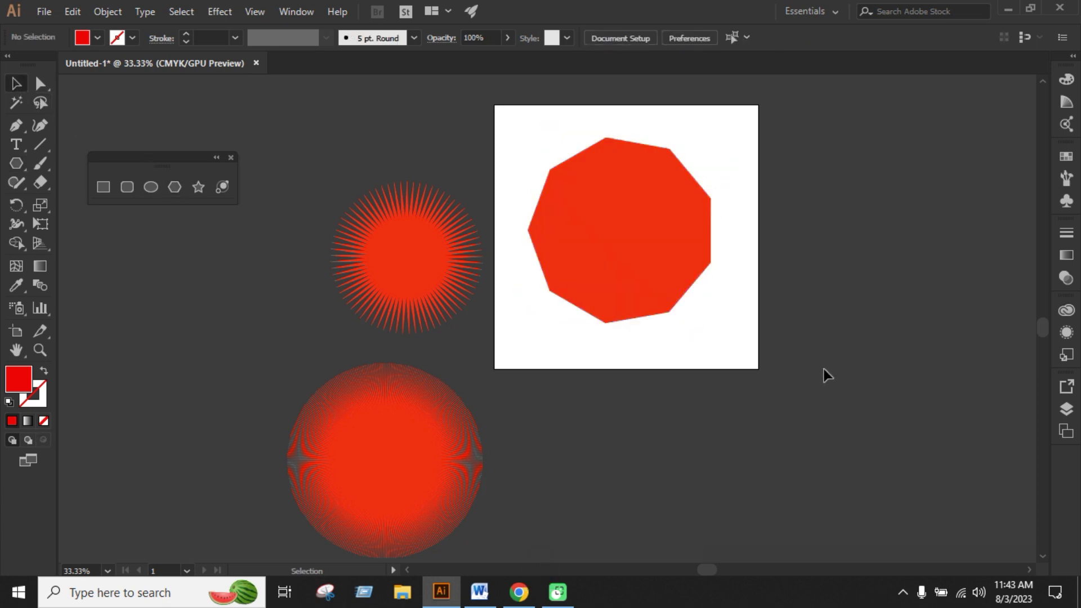
pyautogui.click(669, 262)
pyautogui.press('BackSpace')
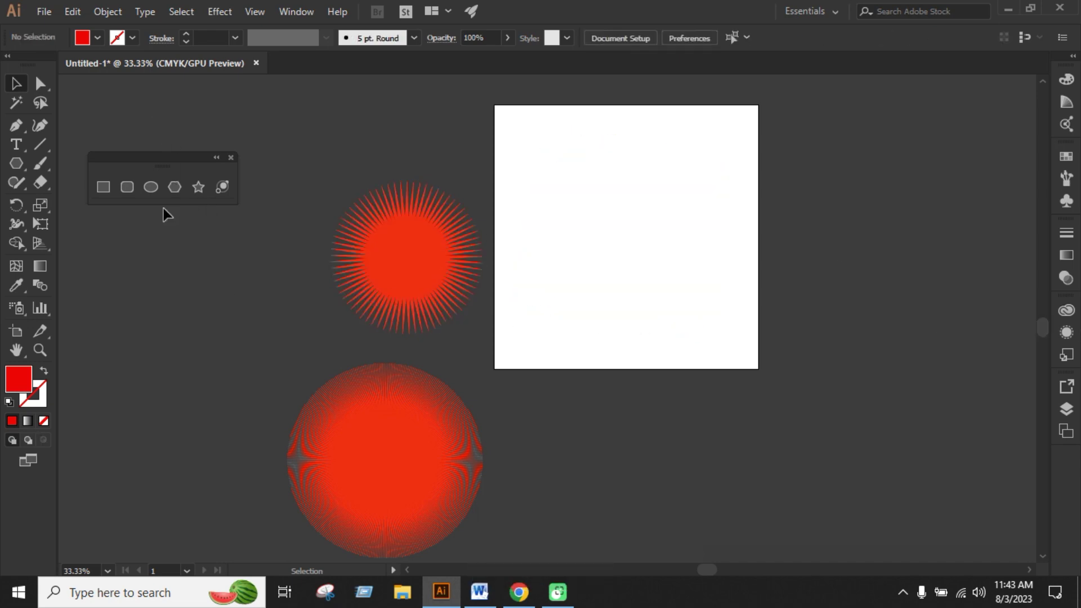
pyautogui.click(37, 84)
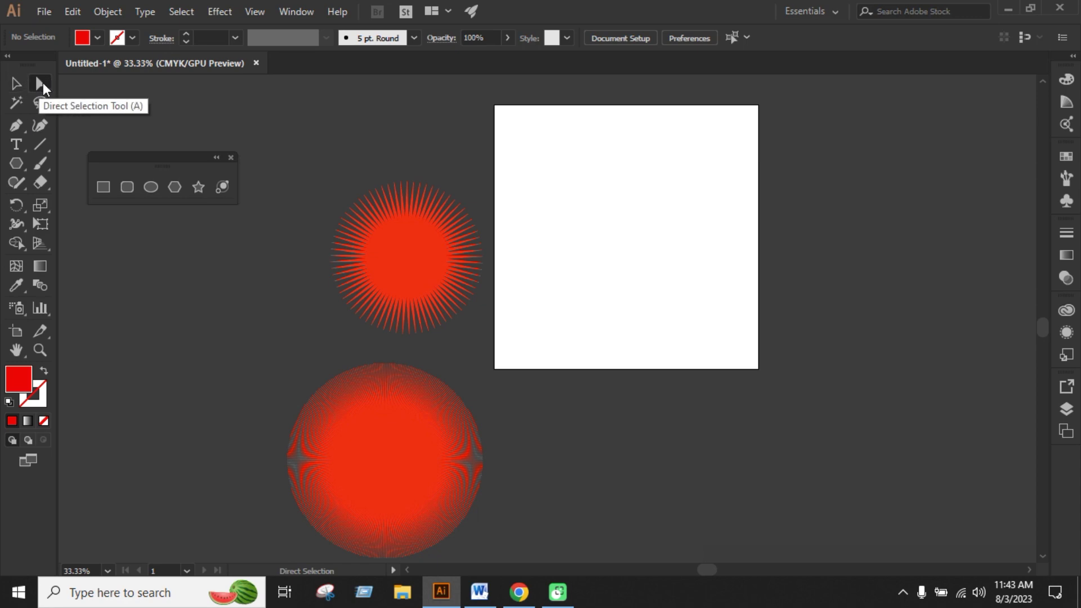
pyautogui.click(17, 83)
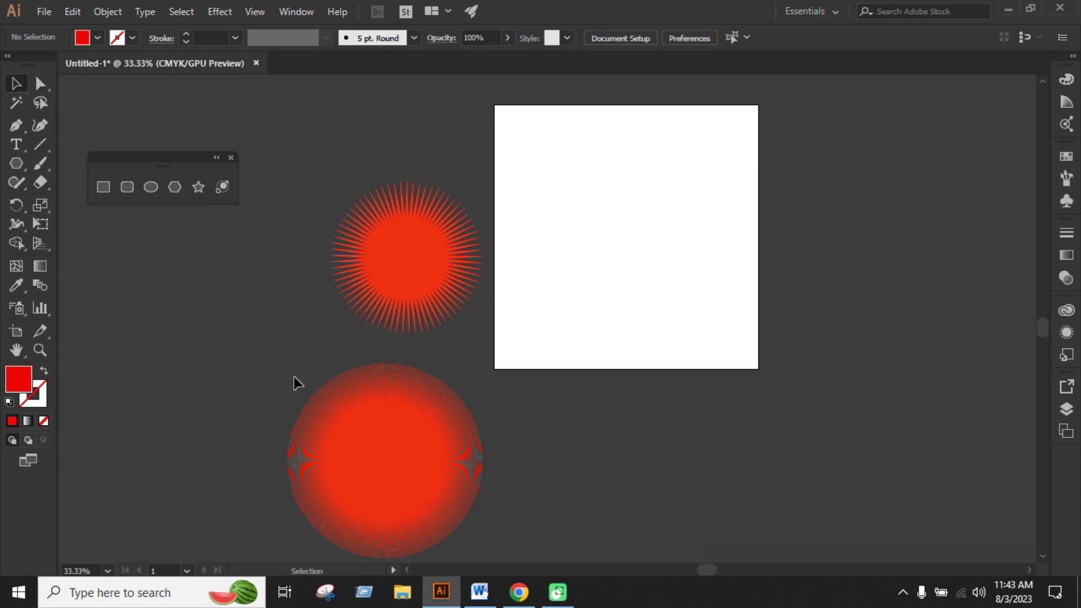
# Move the larger starburst from below the smaller one onto the artboard and deselect it.
pyautogui.click(386, 488)
pyautogui.moveTo(386, 489); pyautogui.dragTo(635, 265)
pyautogui.click(839, 286)
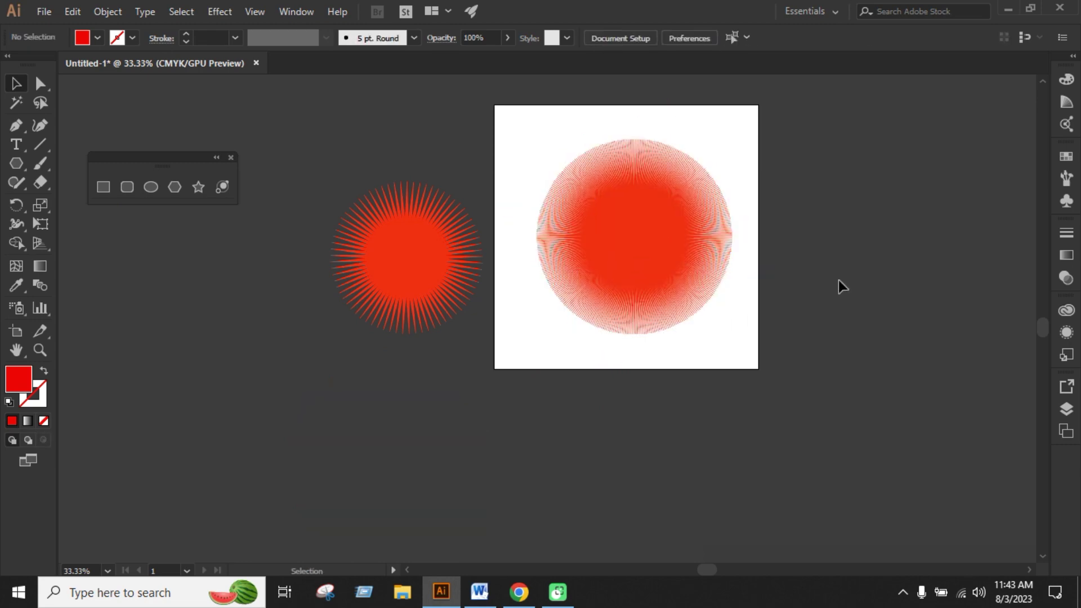
# Move the larger starburst off to the lower left of the artboard, centre the smaller starburst on the artboard, and deselect it.
pyautogui.moveTo(671, 231); pyautogui.dragTo(206, 405)
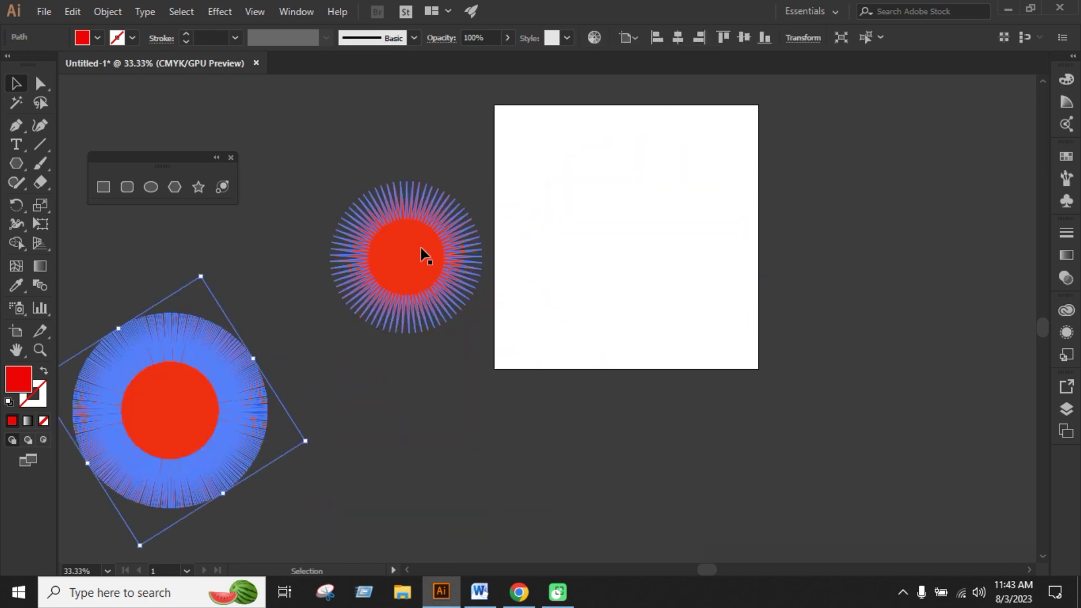
pyautogui.moveTo(425, 256); pyautogui.dragTo(646, 236)
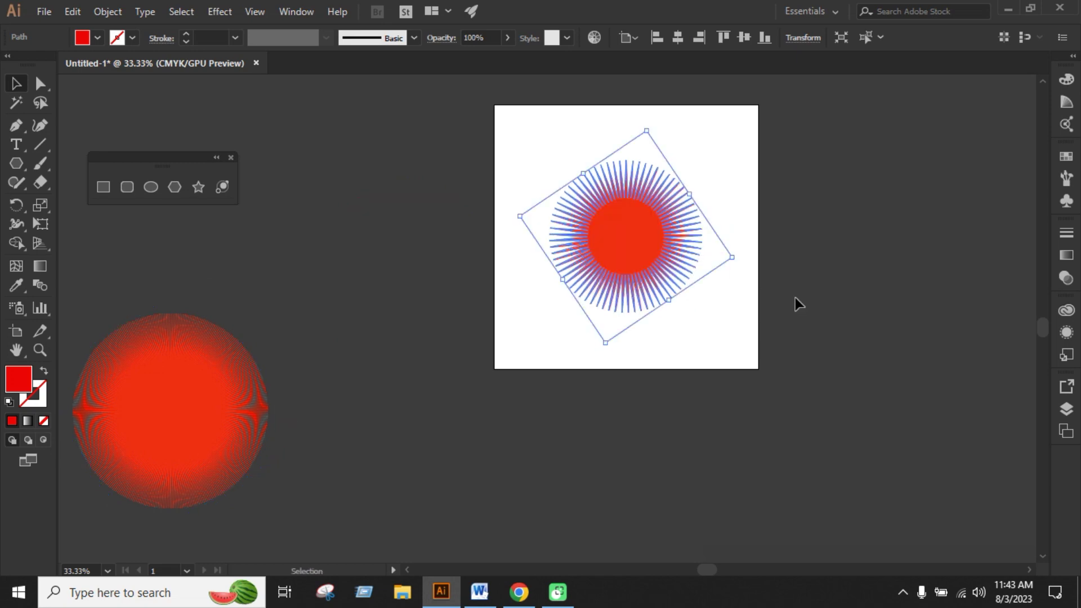
pyautogui.click(799, 304)
# Draw a rectangle covering the whole artboard and fill it with black.
pyautogui.click(19, 164)
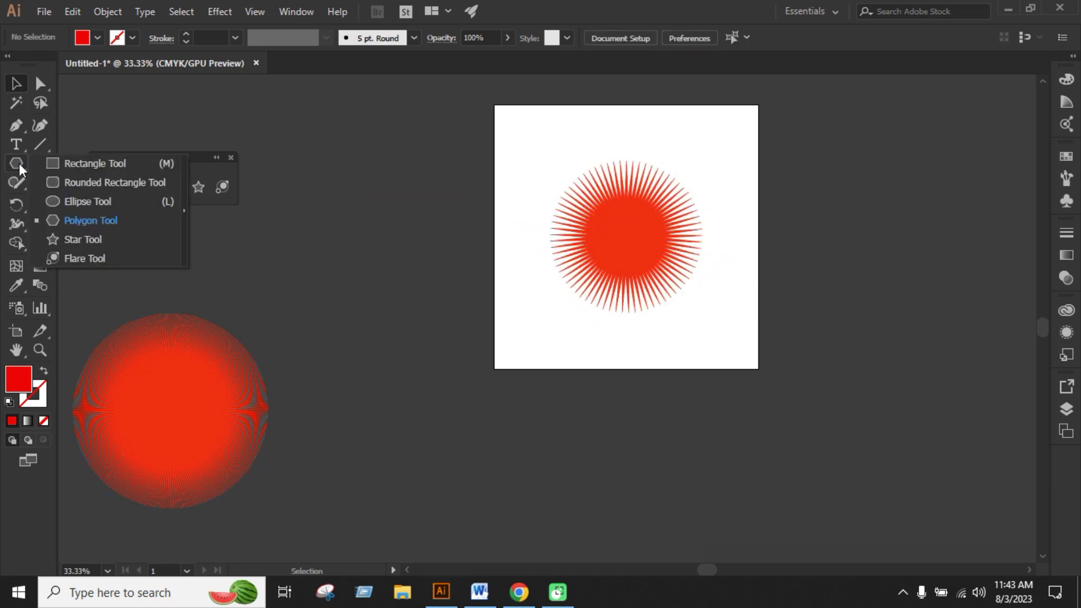
pyautogui.click(90, 163)
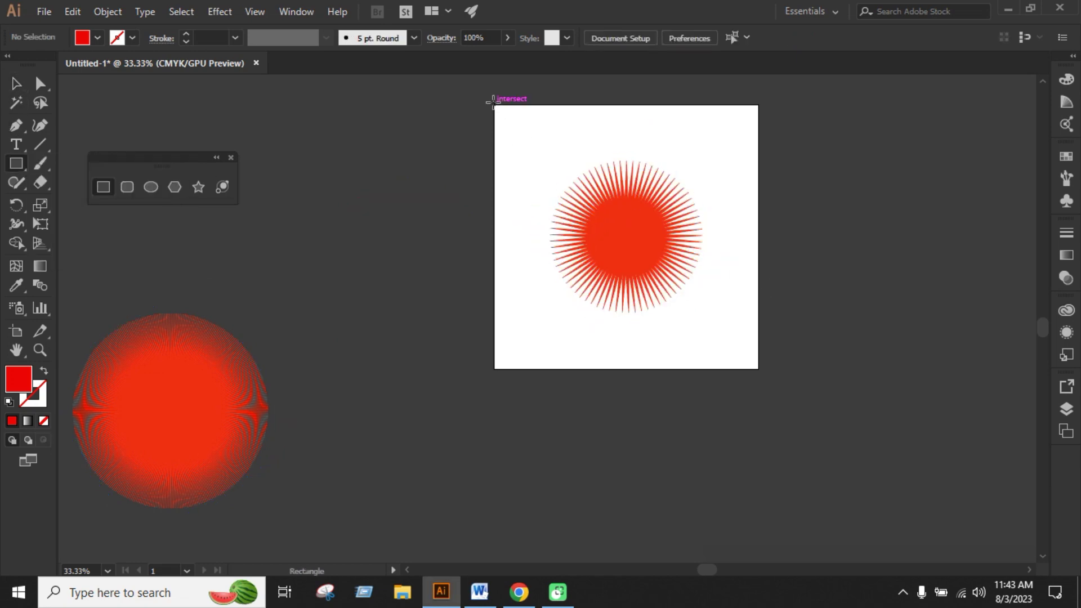
pyautogui.moveTo(494, 103); pyautogui.dragTo(757, 366)
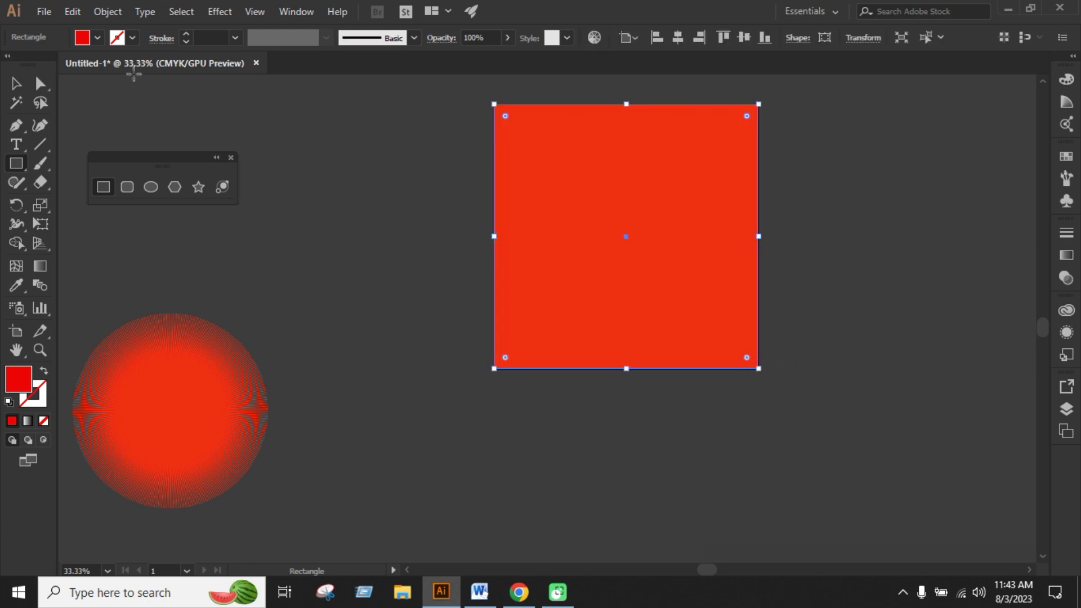
pyautogui.click(97, 38)
pyautogui.click(46, 70)
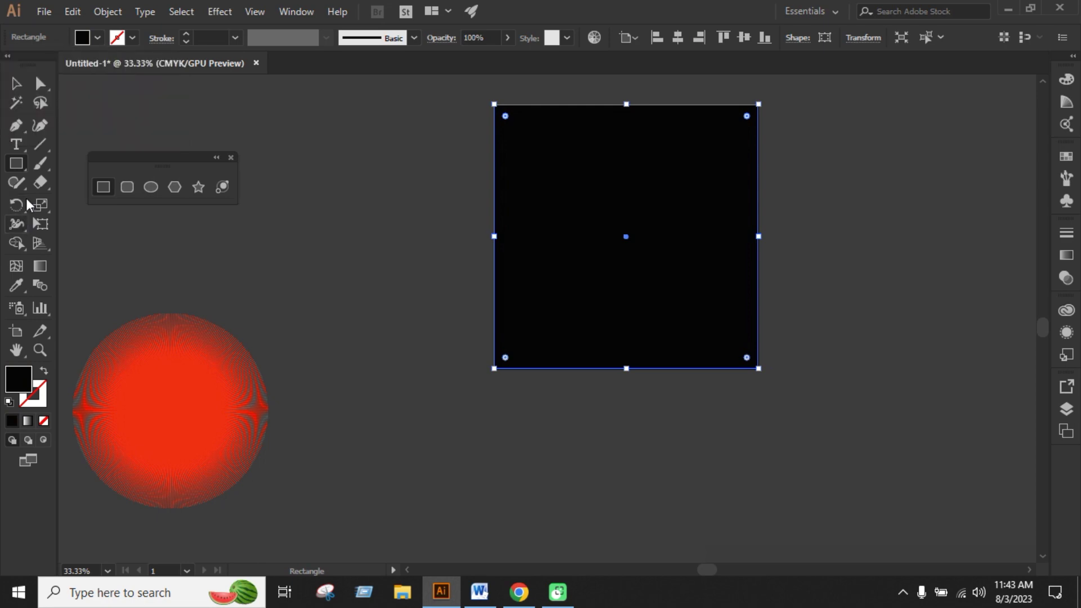
# Send the black rectangle backward behind the red starburst, deselect it, and inspect the result up close.
pyautogui.press('v')
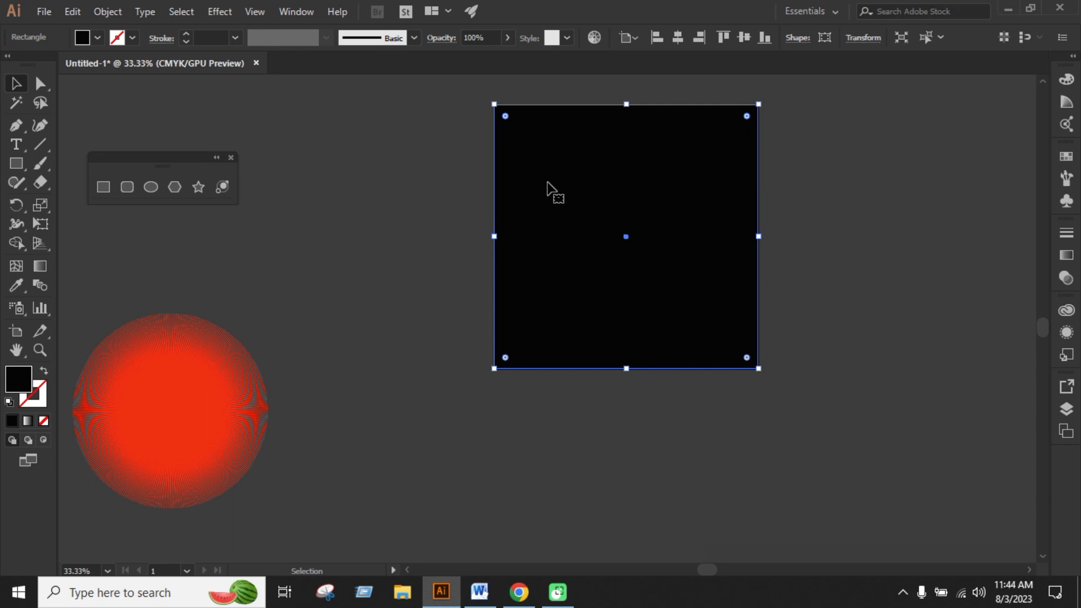
pyautogui.press('ctrl')
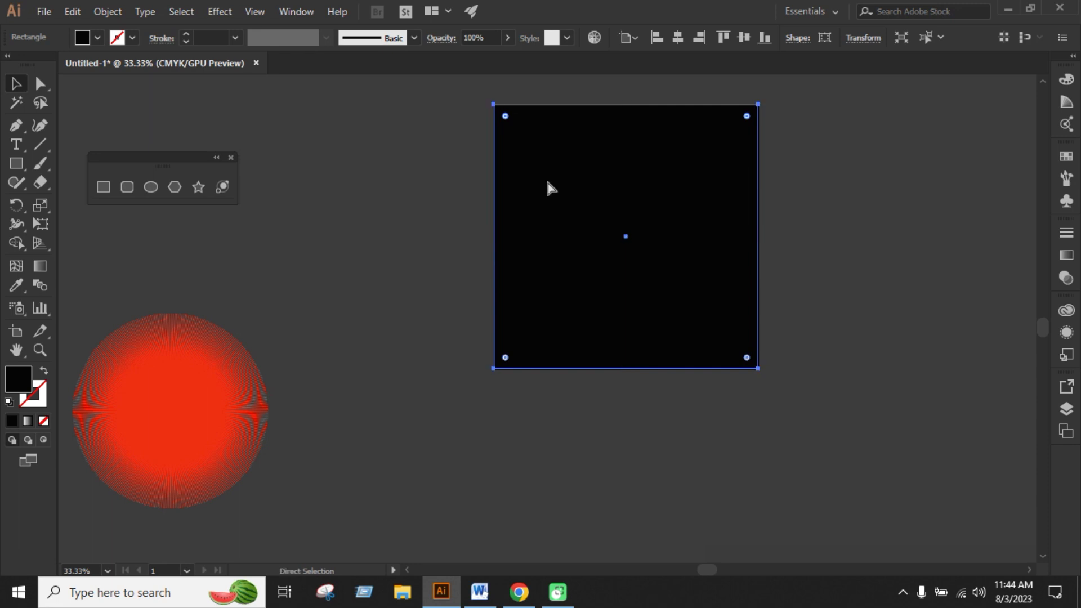
pyautogui.hotkey('ctrl', '[')
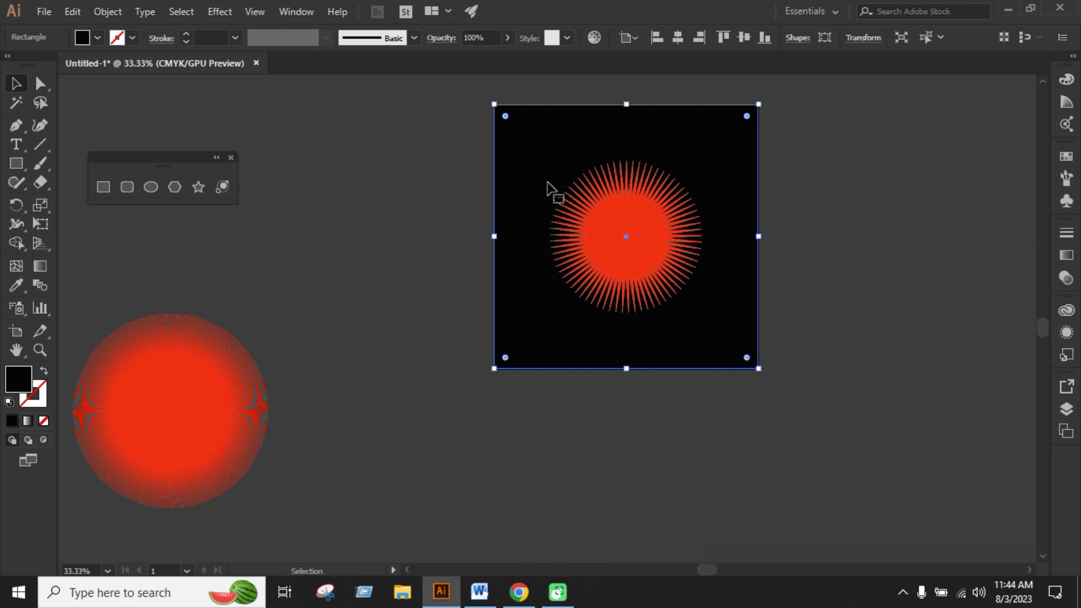
pyautogui.click(889, 238)
pyautogui.scroll(1, 811, 197)
pyautogui.scroll(1, 811, 197)
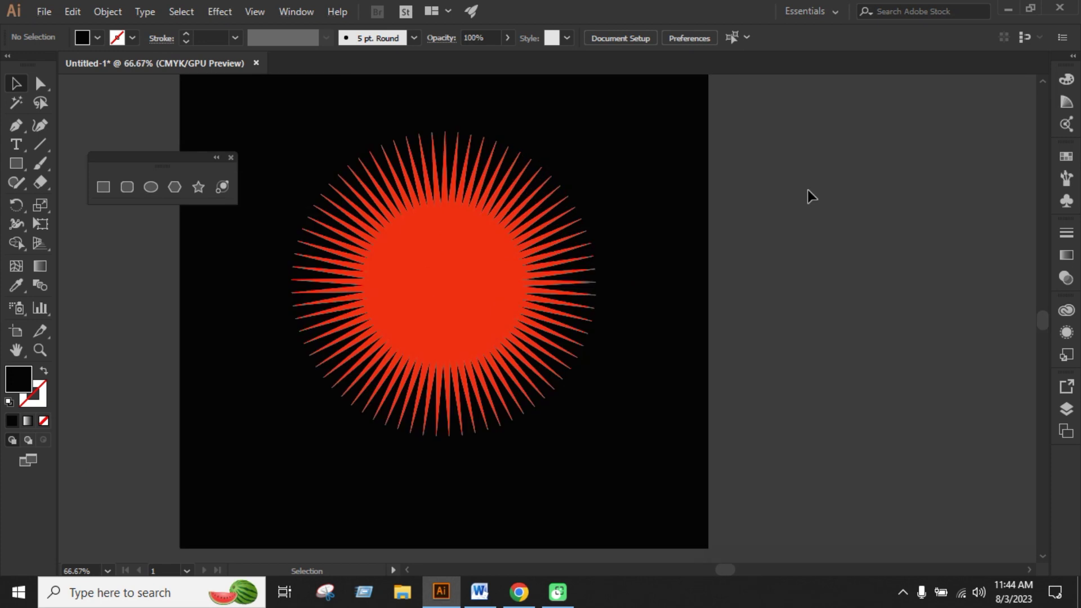
# Select the black rectangle together with the starburst on the artboard and delete both.
pyautogui.scroll(-2, 808, 196)
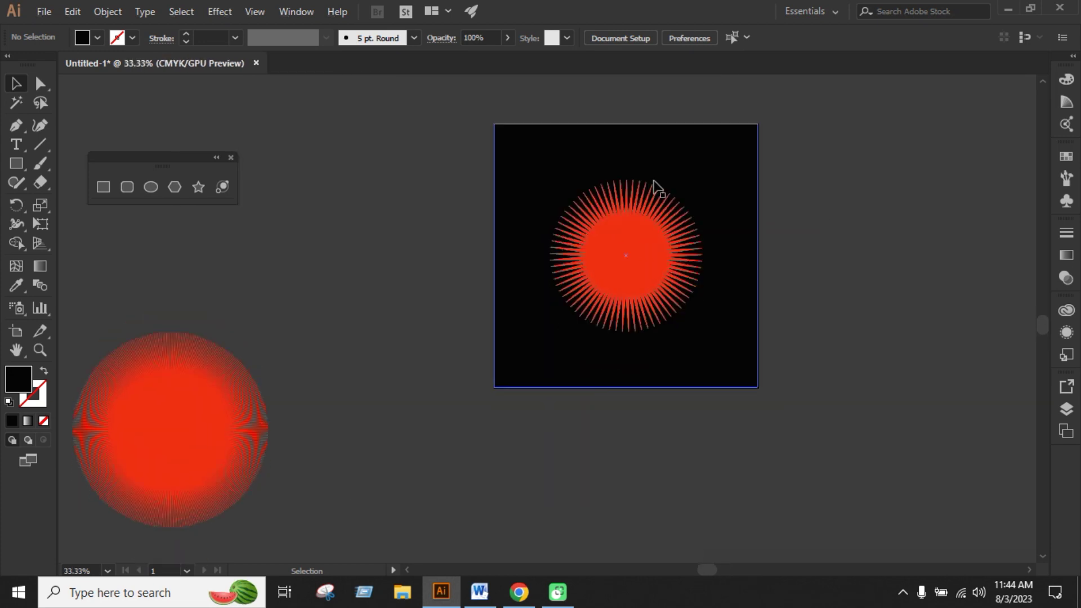
pyautogui.moveTo(436, 98); pyautogui.dragTo(677, 335)
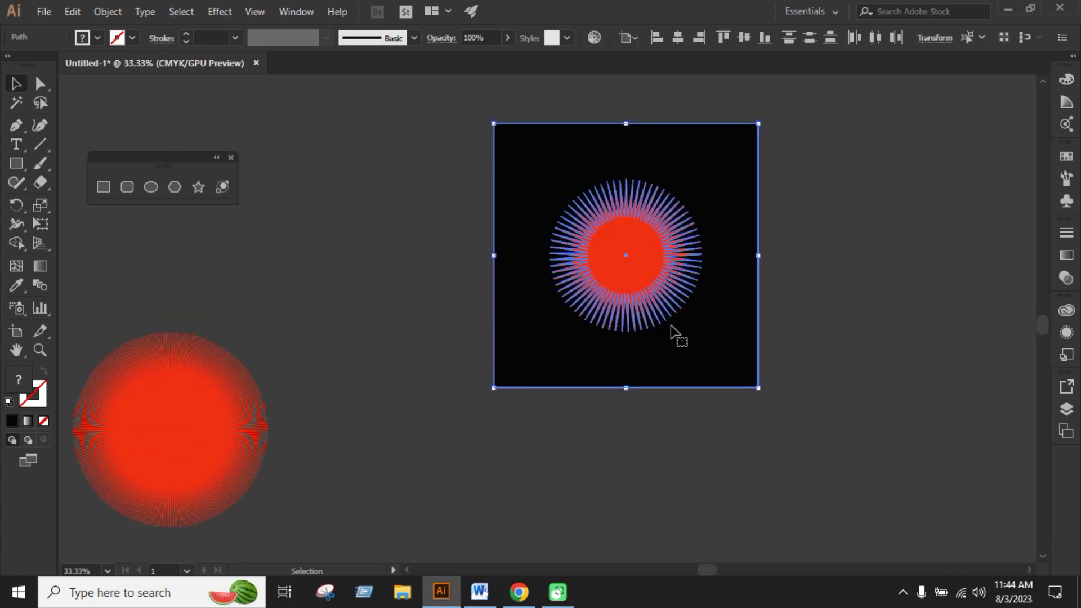
pyautogui.press('BackSpace')
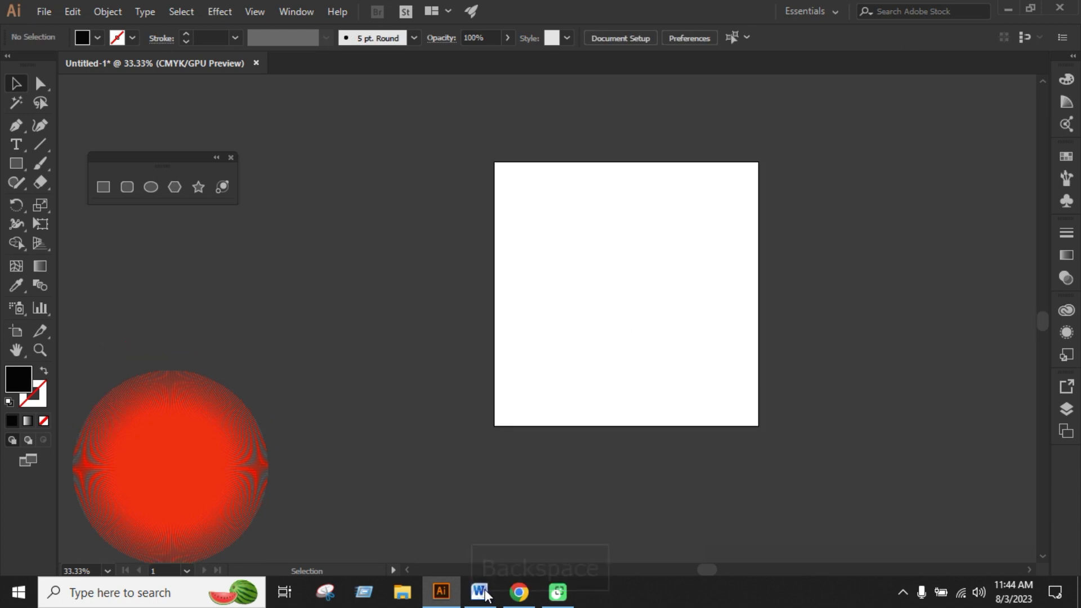
# Switch to the Word document and review the Class-5 list of Adobe Illustrator basic tools down to Selection Tool.
pyautogui.click(479, 591)
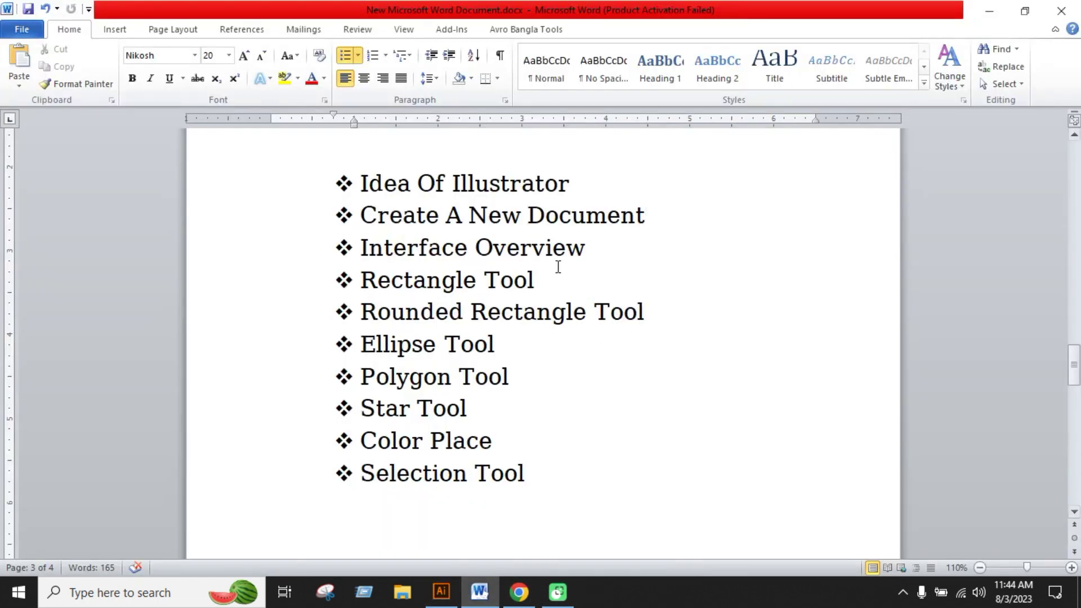
pyautogui.scroll(3, 558, 265)
pyautogui.scroll(-5, 557, 314)
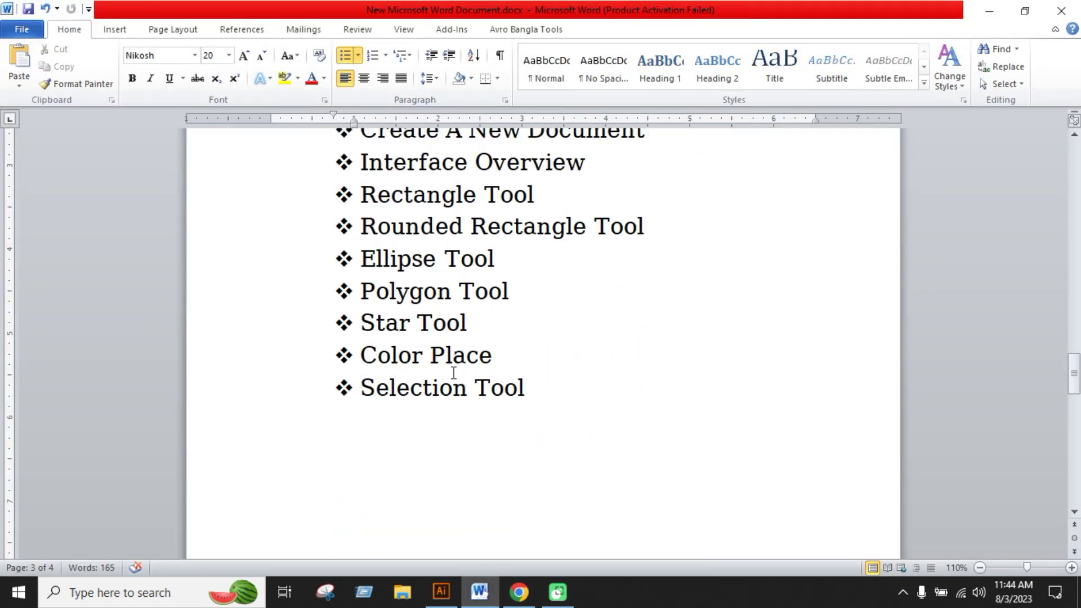
pyautogui.click(554, 388)
pyautogui.scroll(3, 554, 388)
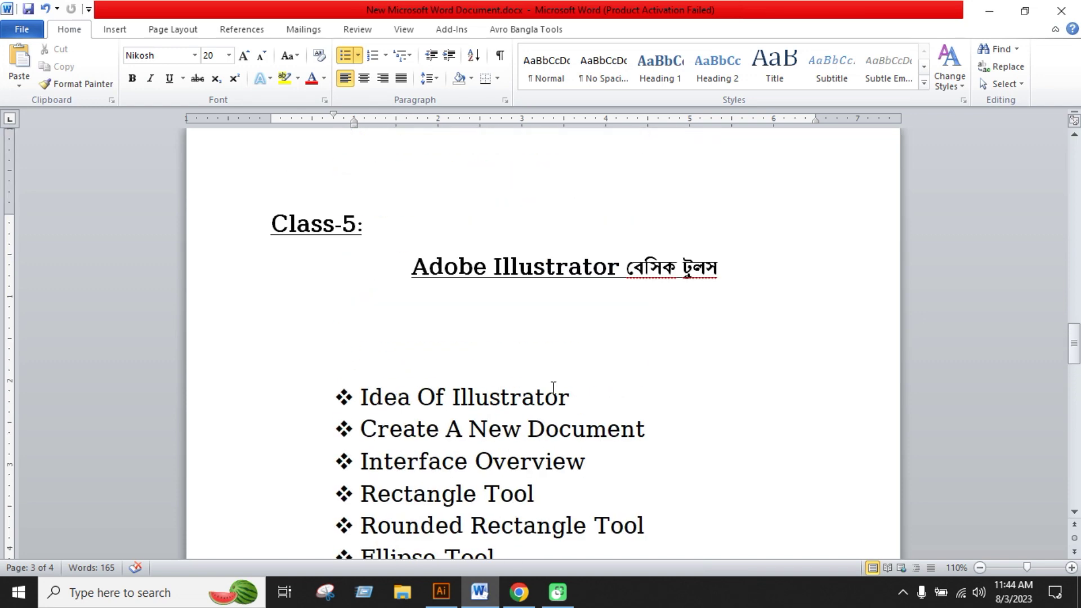
pyautogui.scroll(-2, 558, 386)
pyautogui.scroll(2, 300, 300)
pyautogui.scroll(-2, 338, 282)
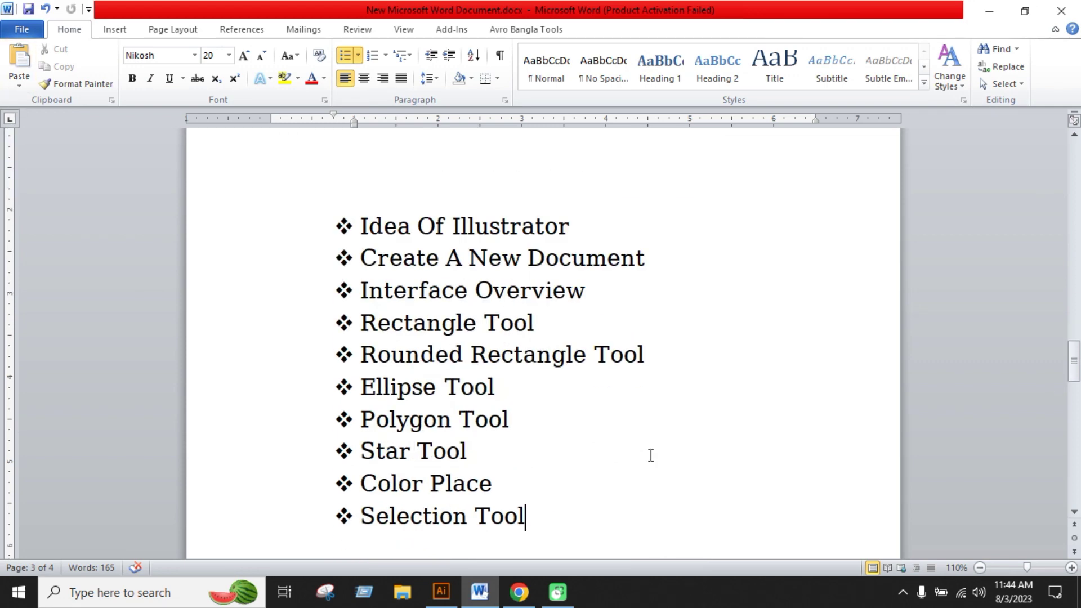